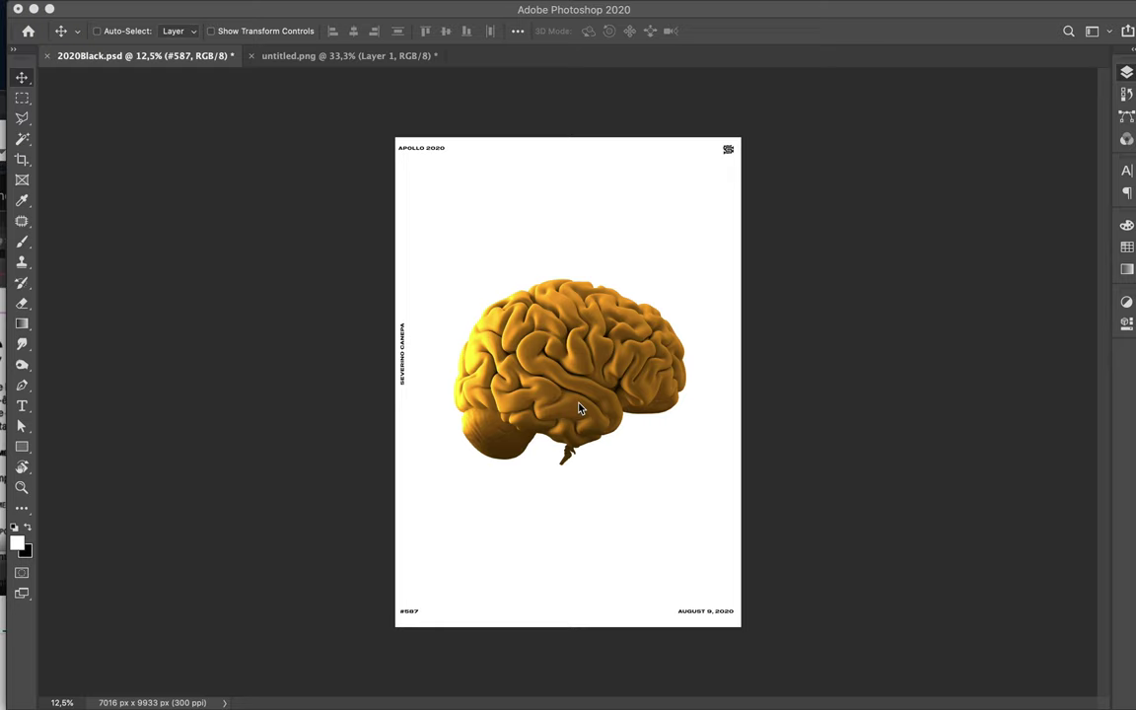
- Reposition the brain slightly and draw a blue rectangle of about 7095 × 10035 px covering the whole poster
{"action": "key", "text": "F7"}
{"action": "left_click_drag", "start_coordinate": [585, 393], "coordinate": [586, 399]}
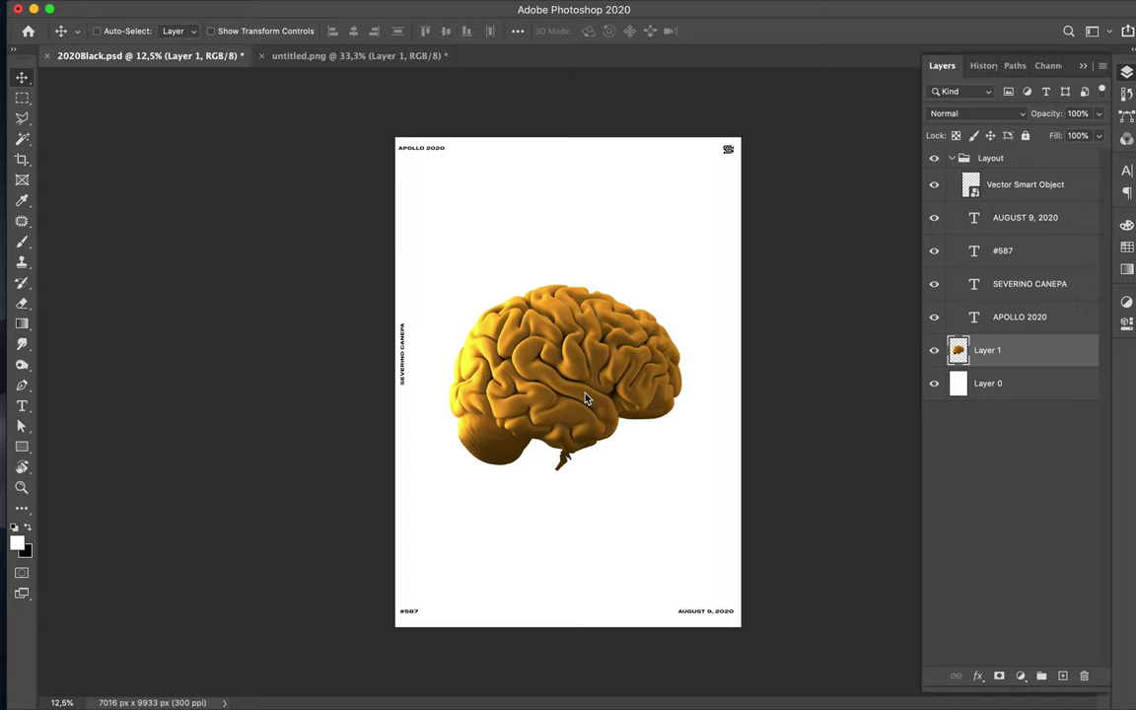
{"action": "left_click", "coordinate": [1129, 251]}
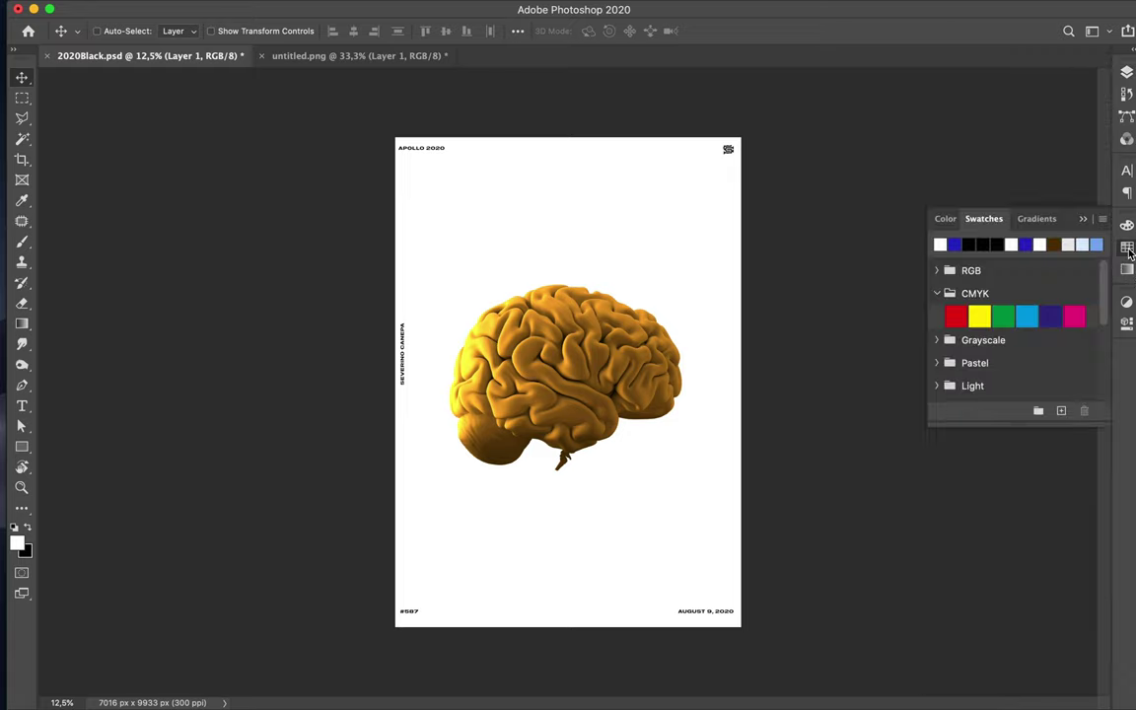
{"action": "left_click", "coordinate": [955, 243]}
{"action": "key", "text": "u"}
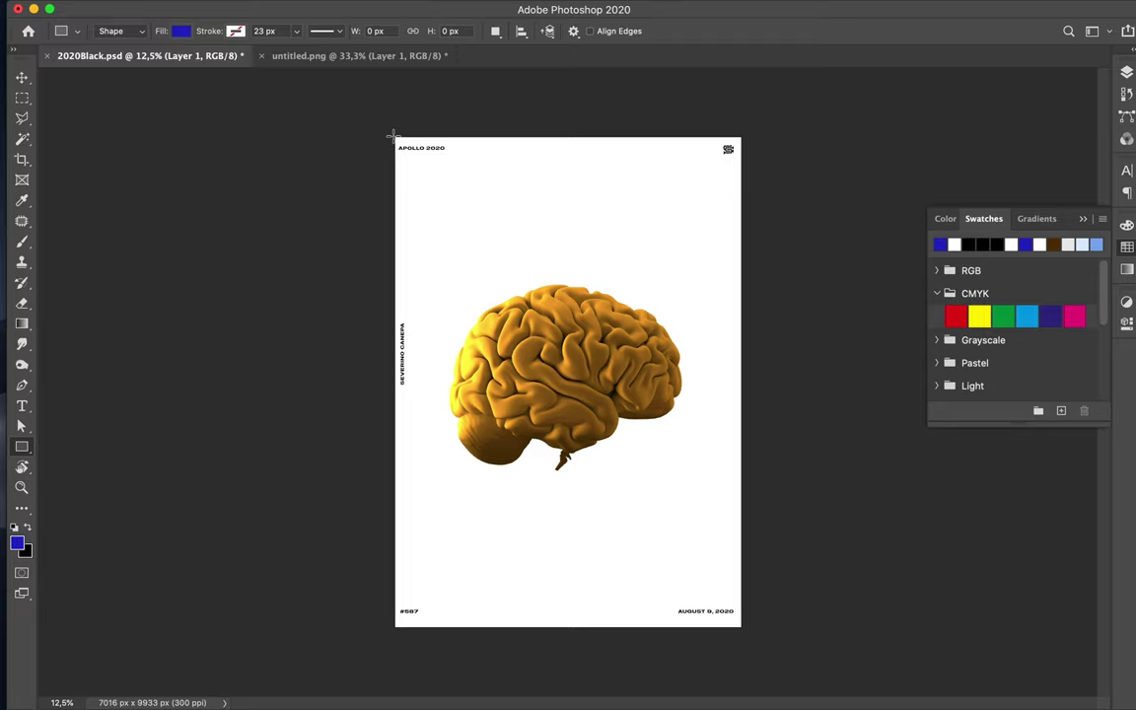
{"action": "left_click_drag", "start_coordinate": [395, 137], "coordinate": [744, 629]}
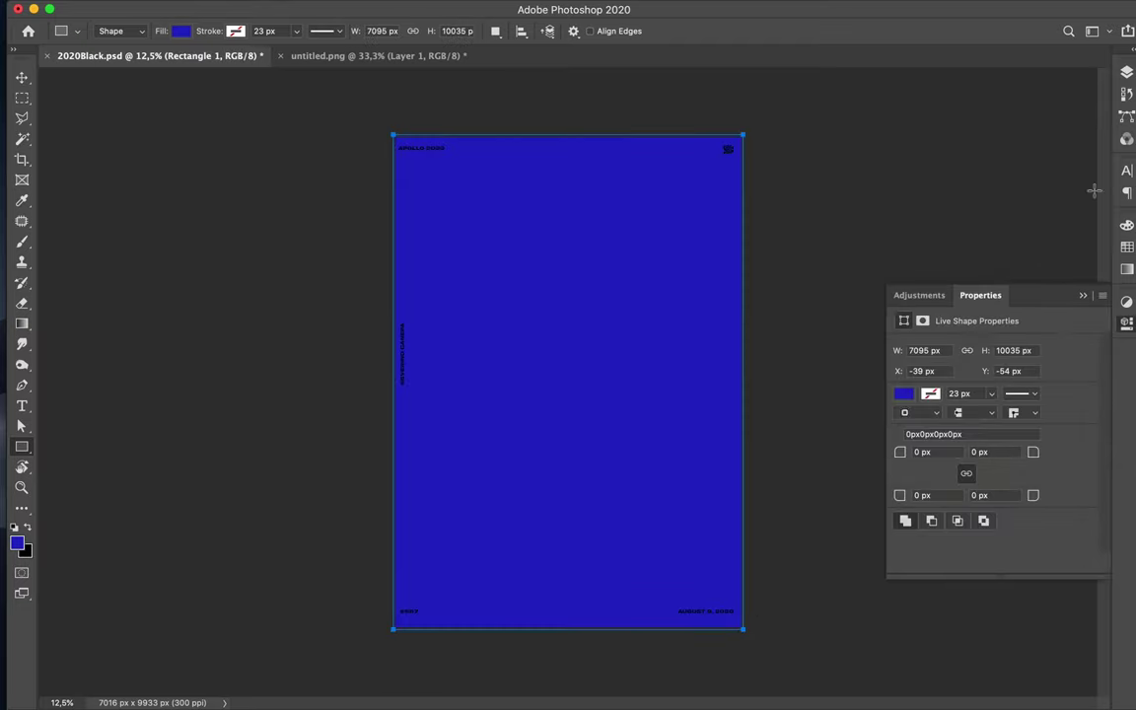
- Place the blue rectangle beneath the brain layer and delete the white background layer
{"action": "key", "text": "F7"}
{"action": "left_click_drag", "start_coordinate": [1034, 355], "coordinate": [1032, 411]}
{"action": "left_click", "coordinate": [1033, 416]}
{"action": "key", "text": "Delete"}
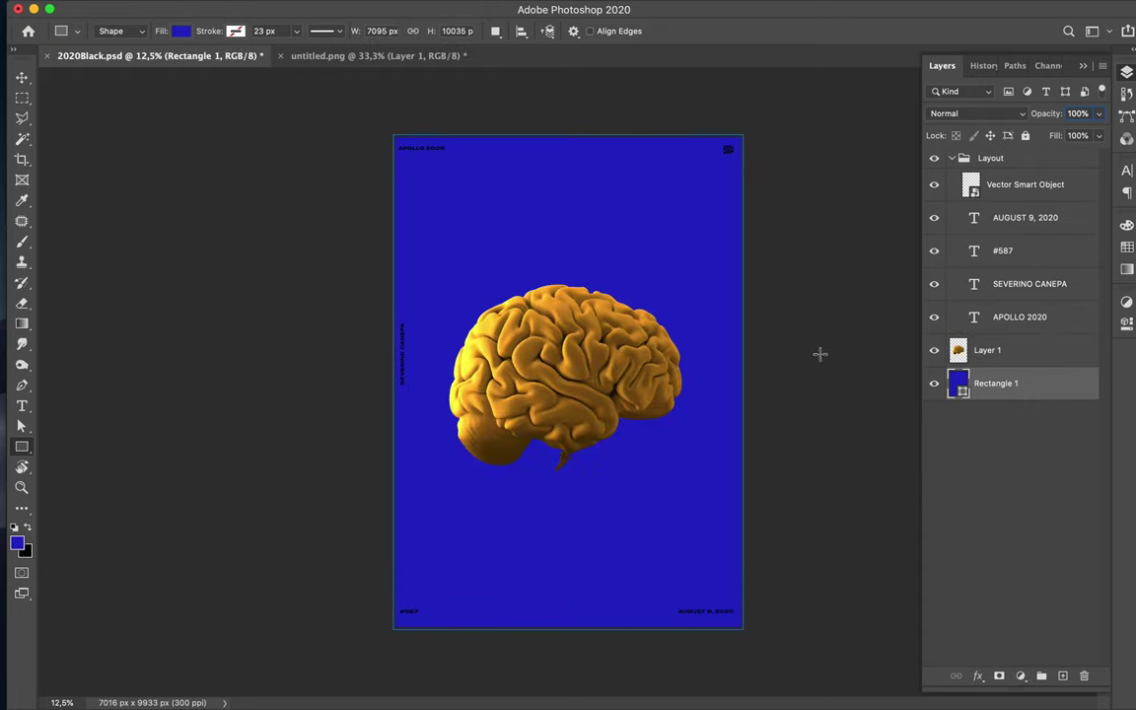
- Change the colour of all four poster text layers to white (ffffff)
{"action": "key", "text": "v"}
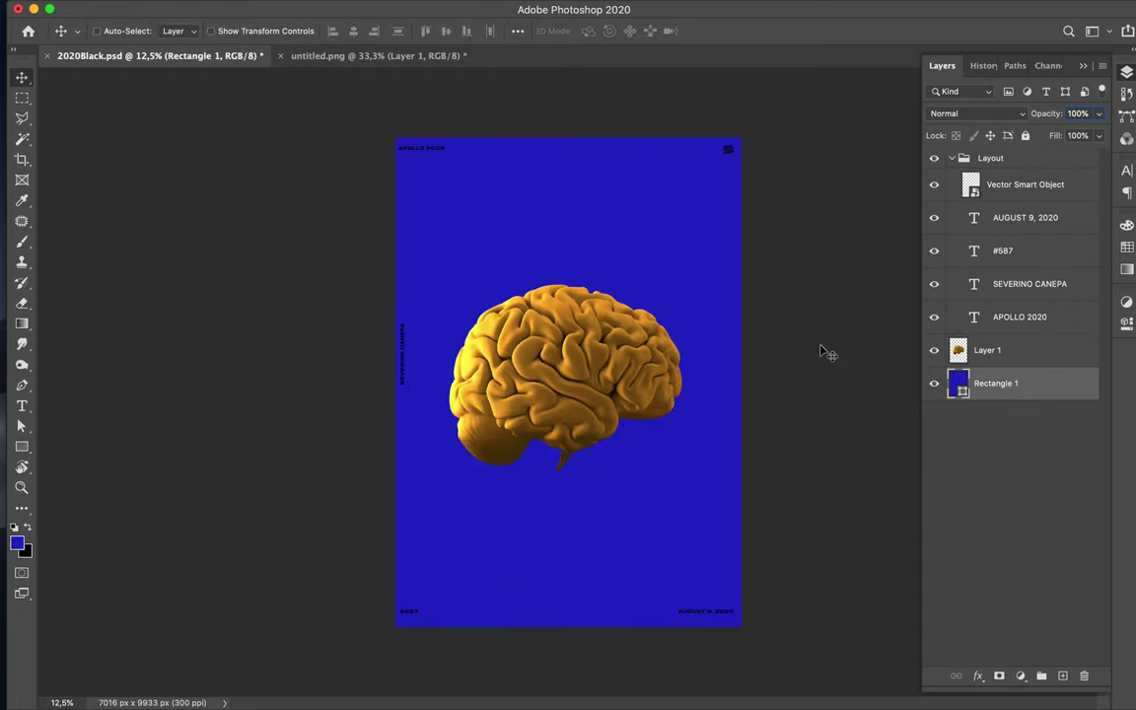
{"action": "left_click", "coordinate": [419, 153], "text": "super"}
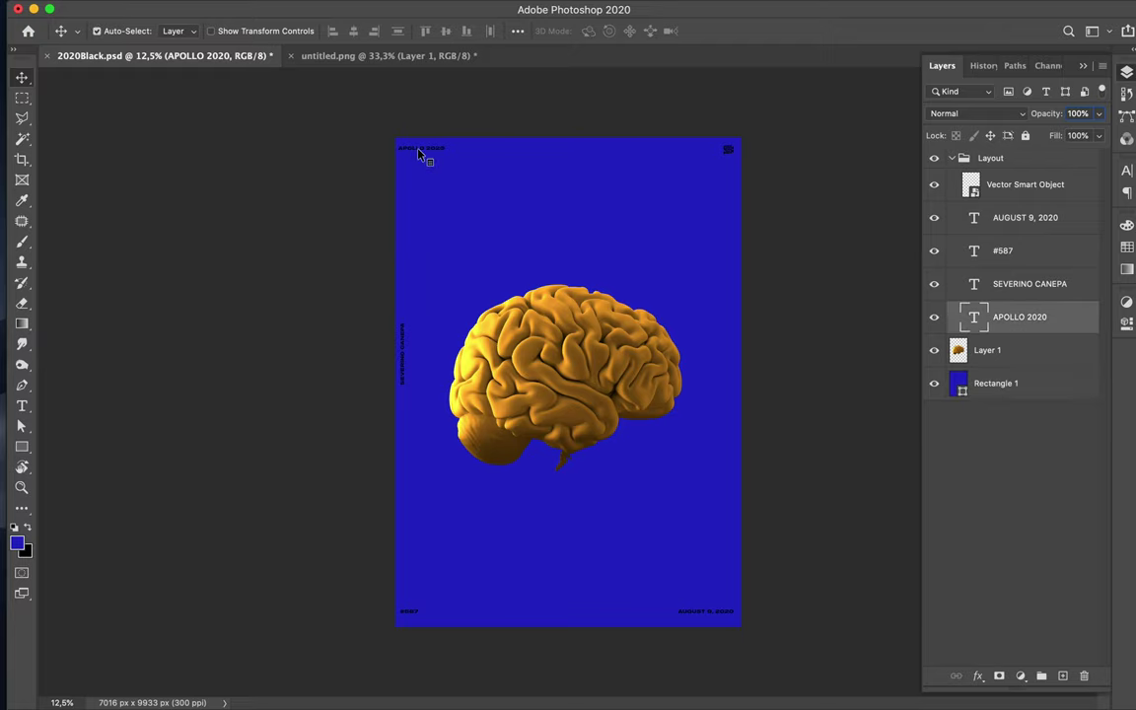
{"action": "left_click", "coordinate": [401, 349], "text": "shift+super"}
{"action": "left_click", "coordinate": [1052, 226], "text": "shift"}
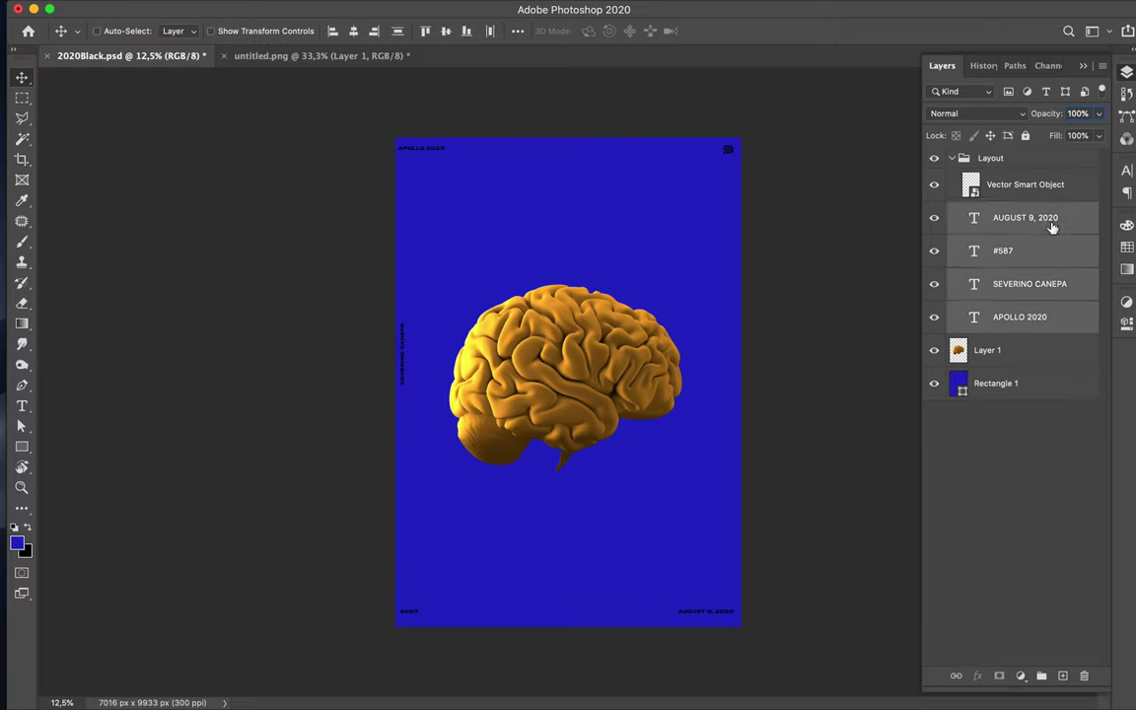
{"action": "left_click", "coordinate": [1127, 173]}
{"action": "left_click", "coordinate": [1080, 264]}
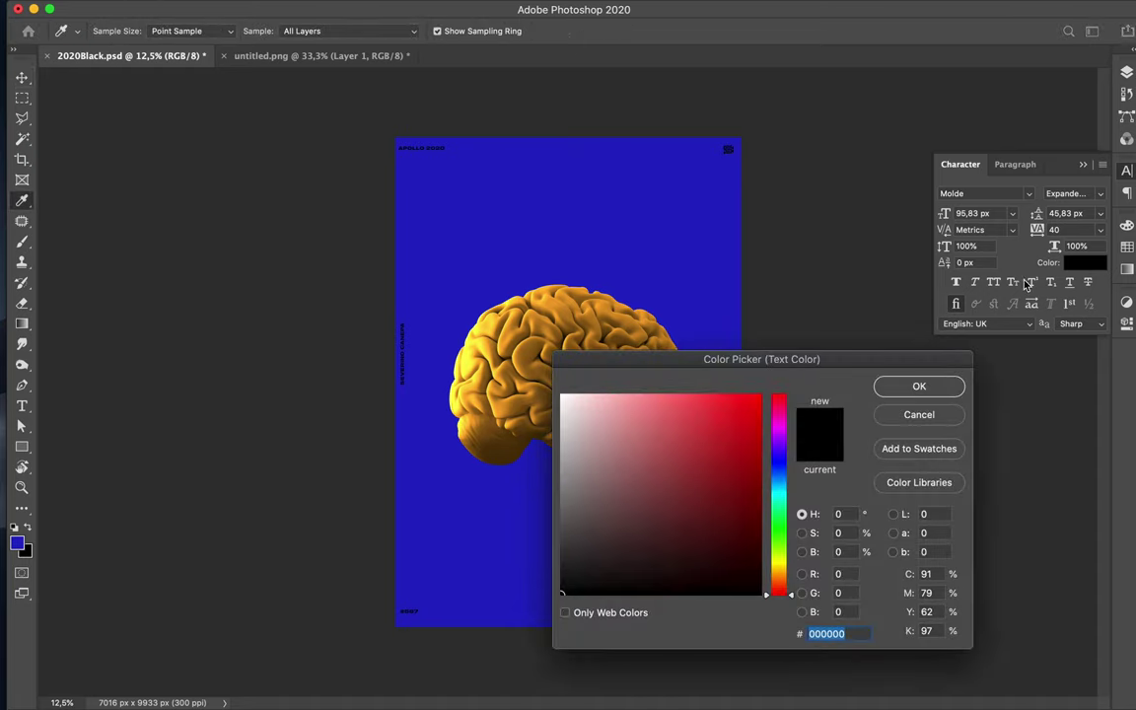
{"action": "left_click_drag", "start_coordinate": [586, 431], "coordinate": [544, 369]}
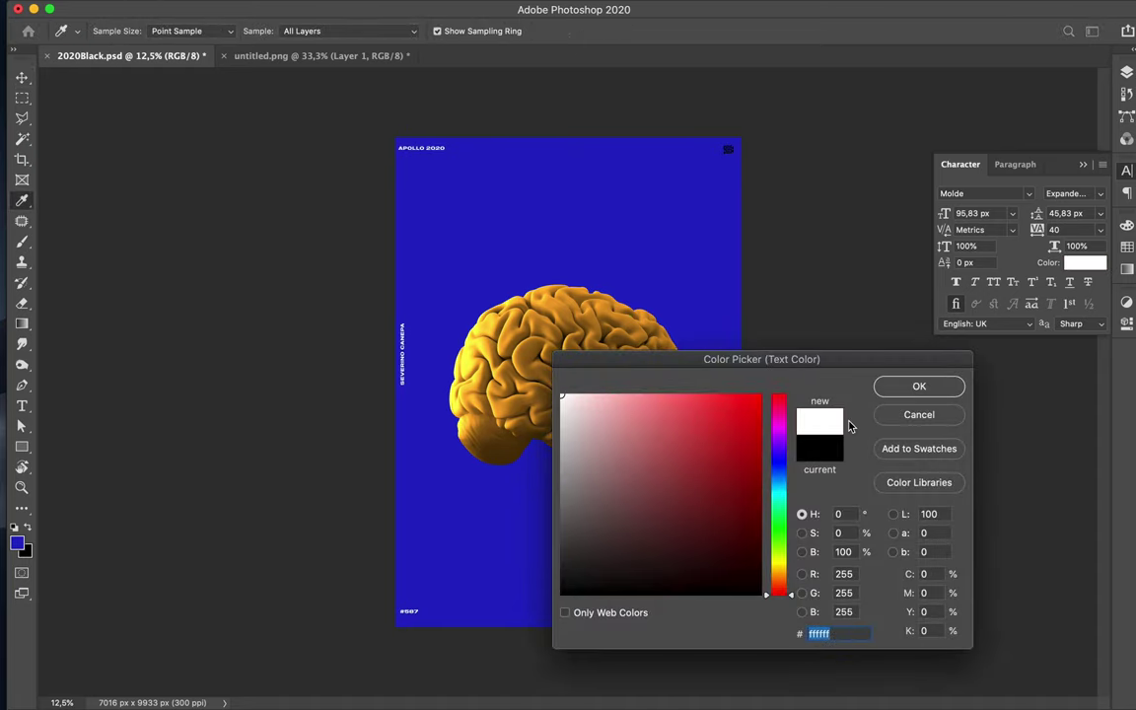
{"action": "left_click", "coordinate": [924, 387]}
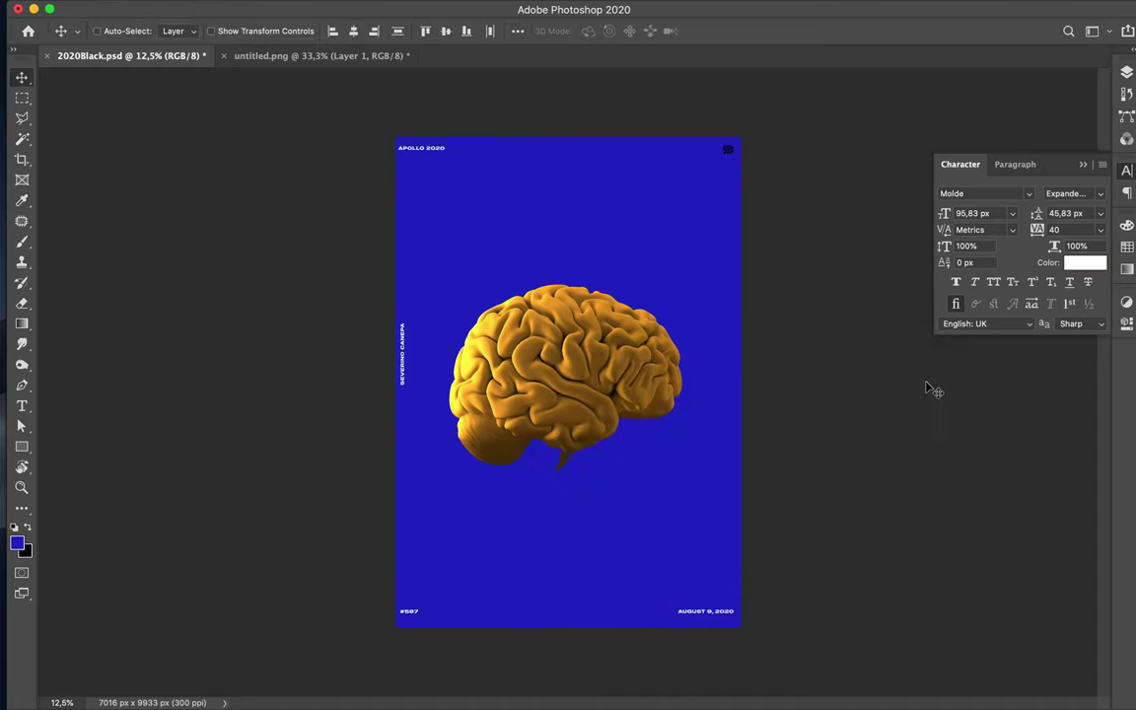
- Paint the corner logo's shape white on a new layer and delete the original Vector Smart Object layer
{"action": "left_click", "coordinate": [730, 150], "text": "super"}
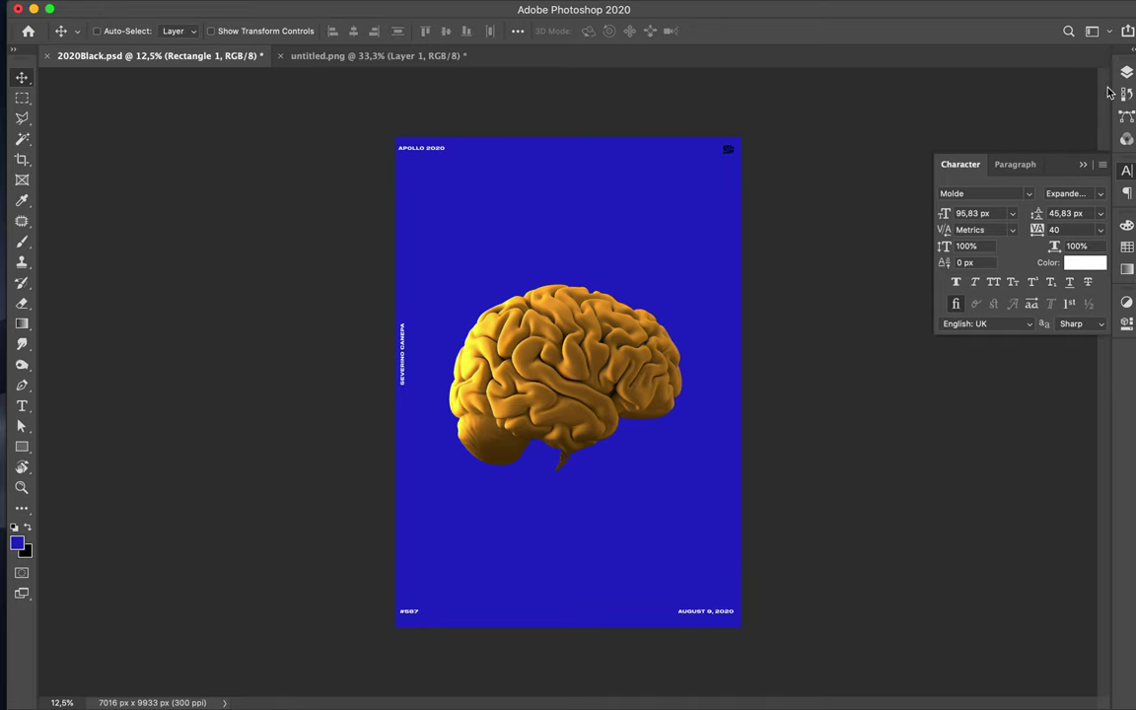
{"action": "key", "text": "F7"}
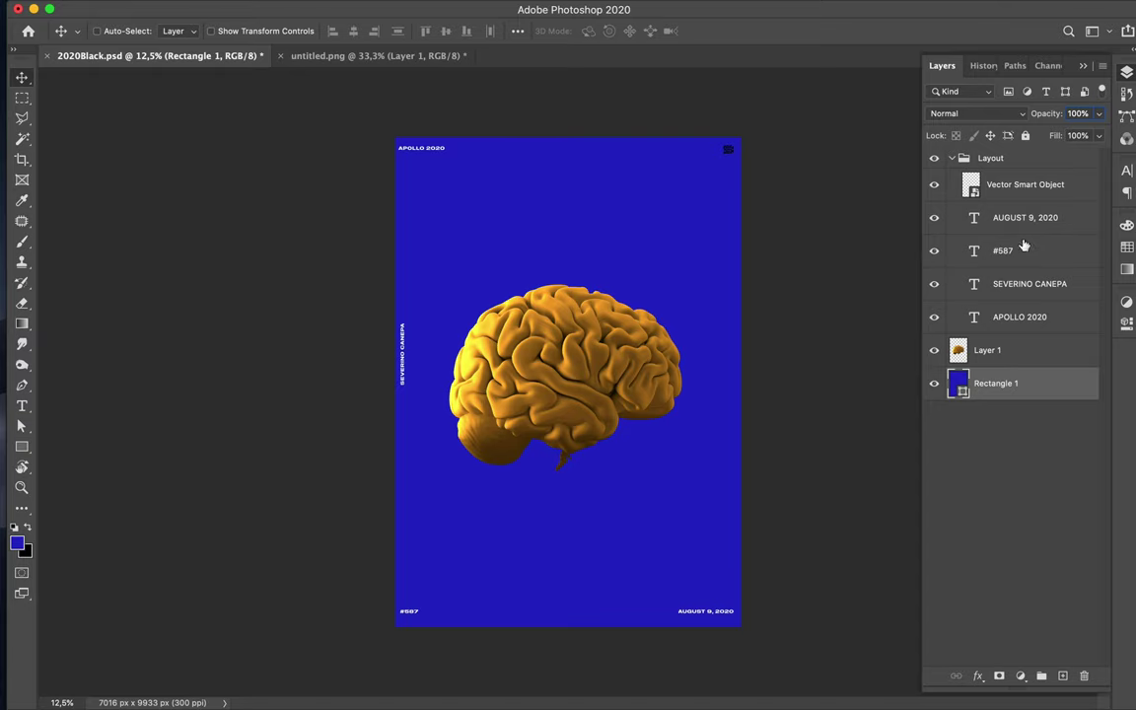
{"action": "left_click", "coordinate": [1020, 194]}
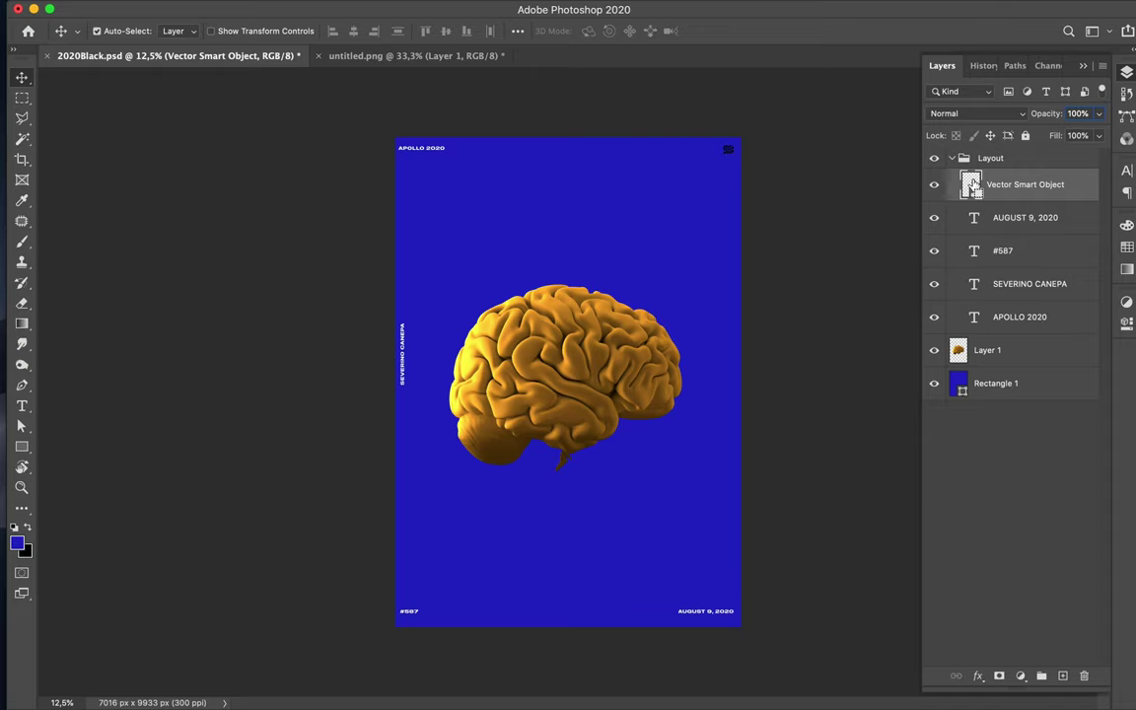
{"action": "key", "text": "b"}
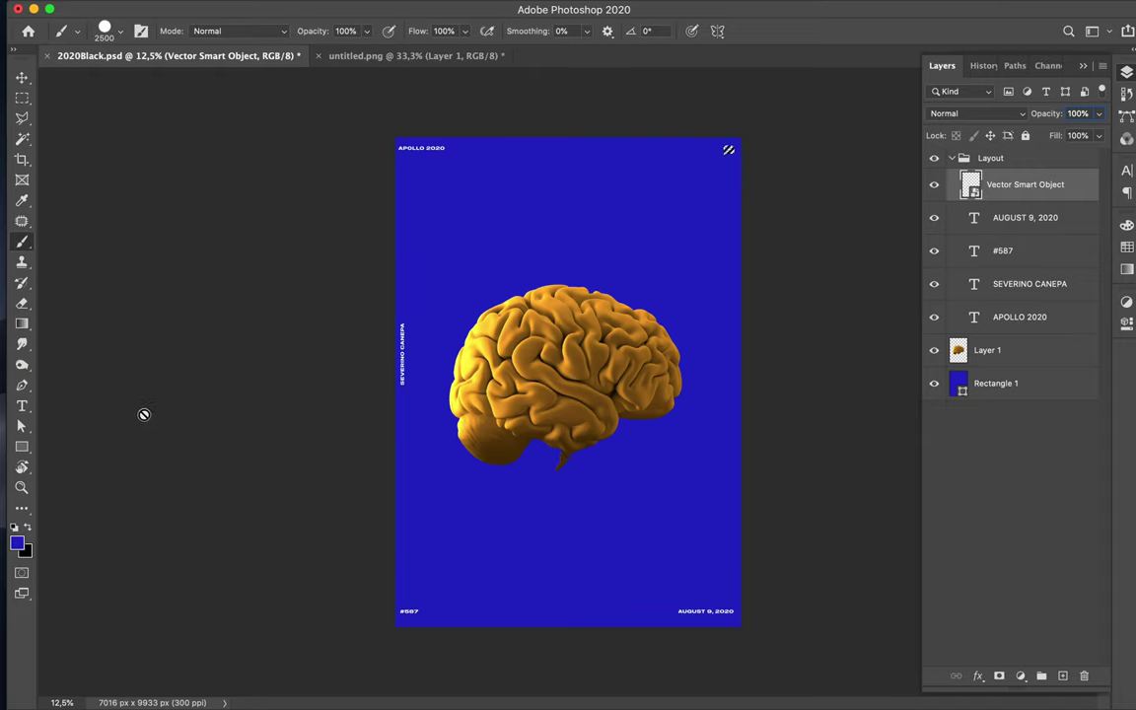
{"action": "left_click", "coordinate": [14, 528]}
{"action": "left_click", "coordinate": [27, 528]}
{"action": "left_click", "coordinate": [1062, 676]}
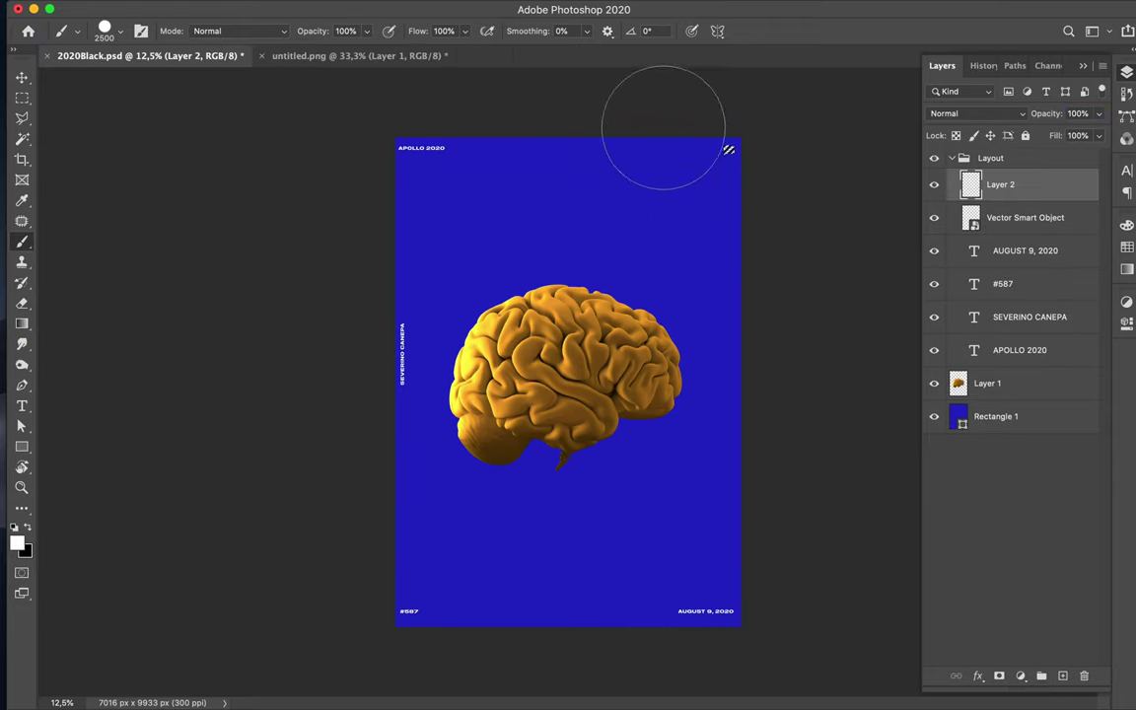
{"action": "key", "text": "v"}
{"action": "key", "text": "m"}
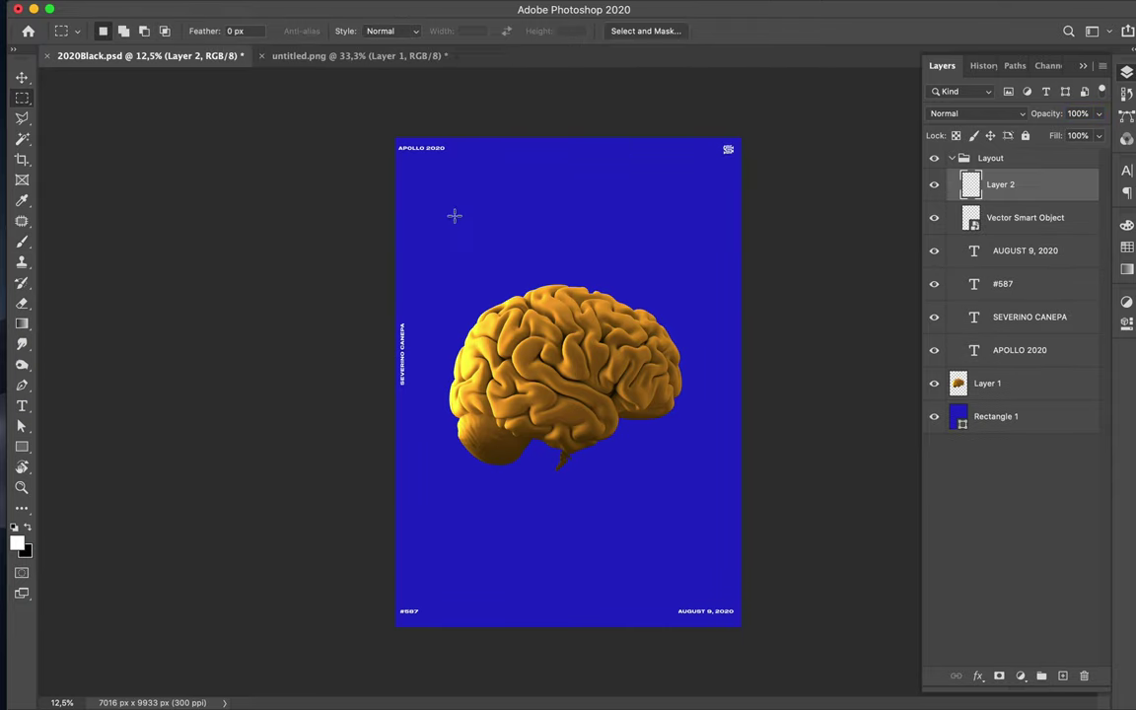
{"action": "left_click", "coordinate": [1073, 218]}
{"action": "key", "text": "BackSpace"}
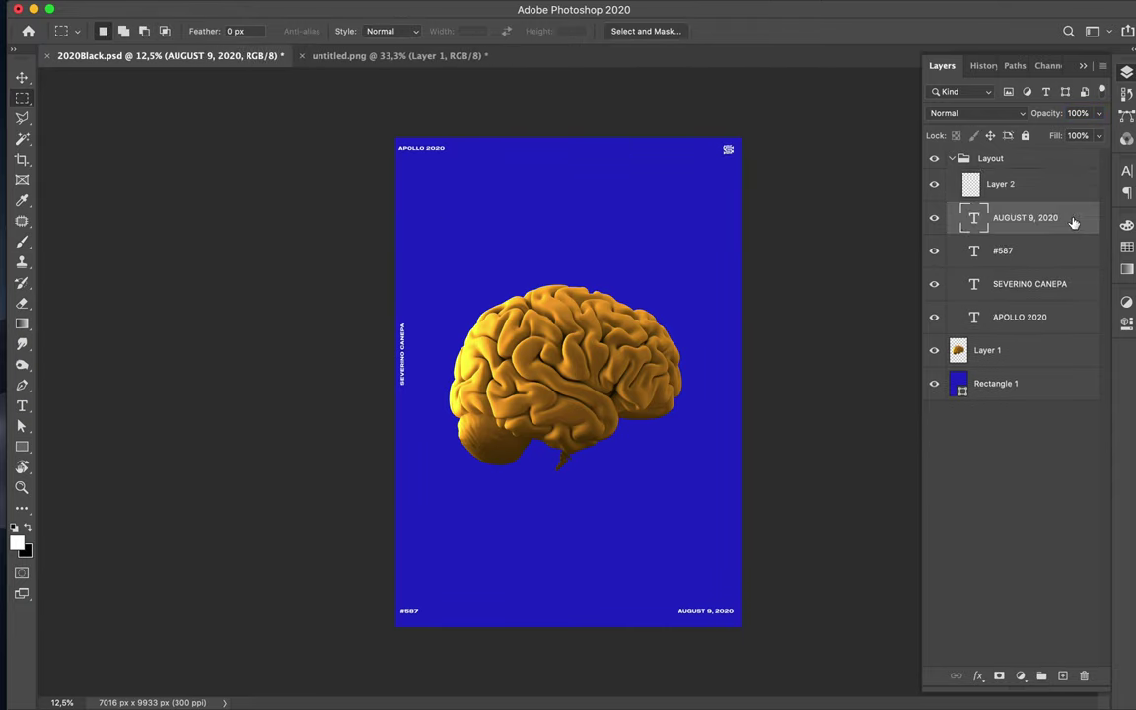
- Select the brain layer and nudge it slightly sideways so it sits centred on the poster
{"action": "key", "text": "v"}
{"action": "left_click", "coordinate": [528, 301], "text": "super"}
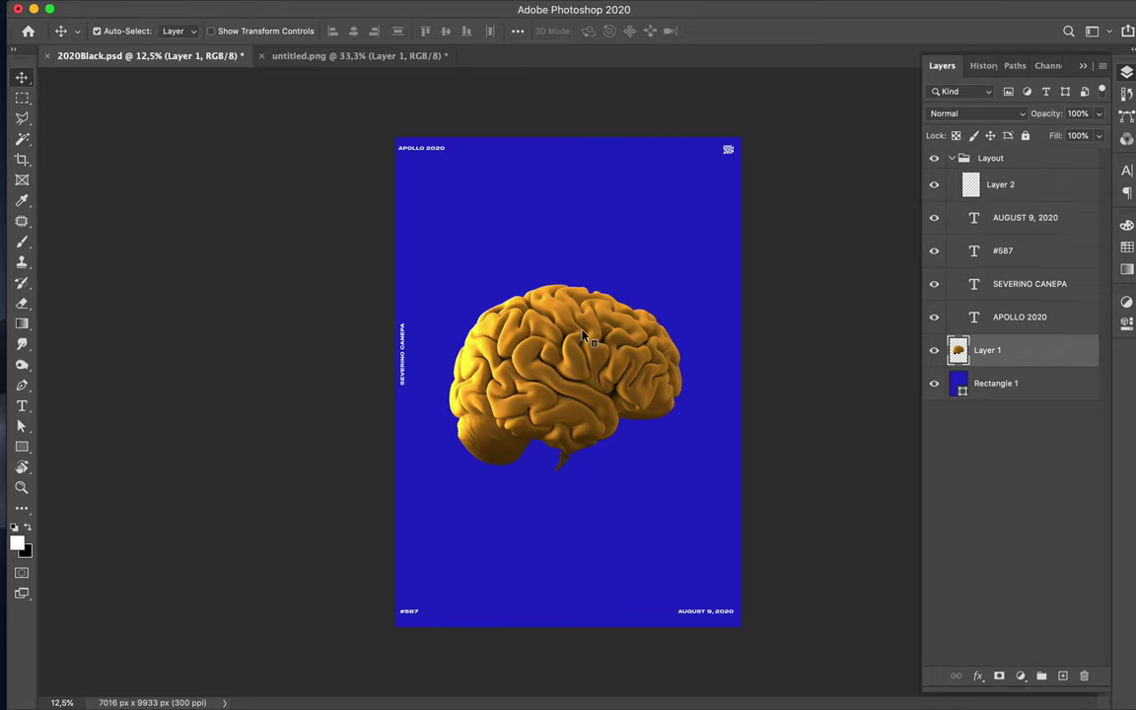
{"action": "left_click_drag", "start_coordinate": [561, 334], "coordinate": [565, 334]}
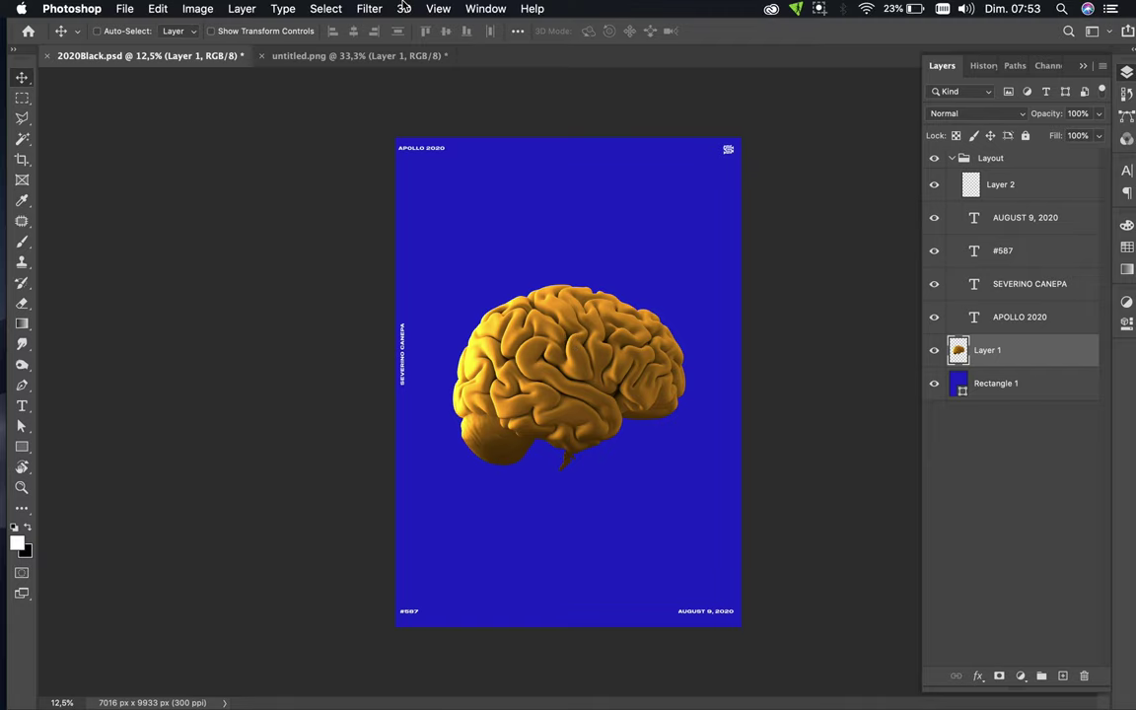
- Try the Color Halftone filter on the brain with a maximum radius of 24 pixels and all four channel angles at 24, and undo it
{"action": "left_click", "coordinate": [380, 8]}
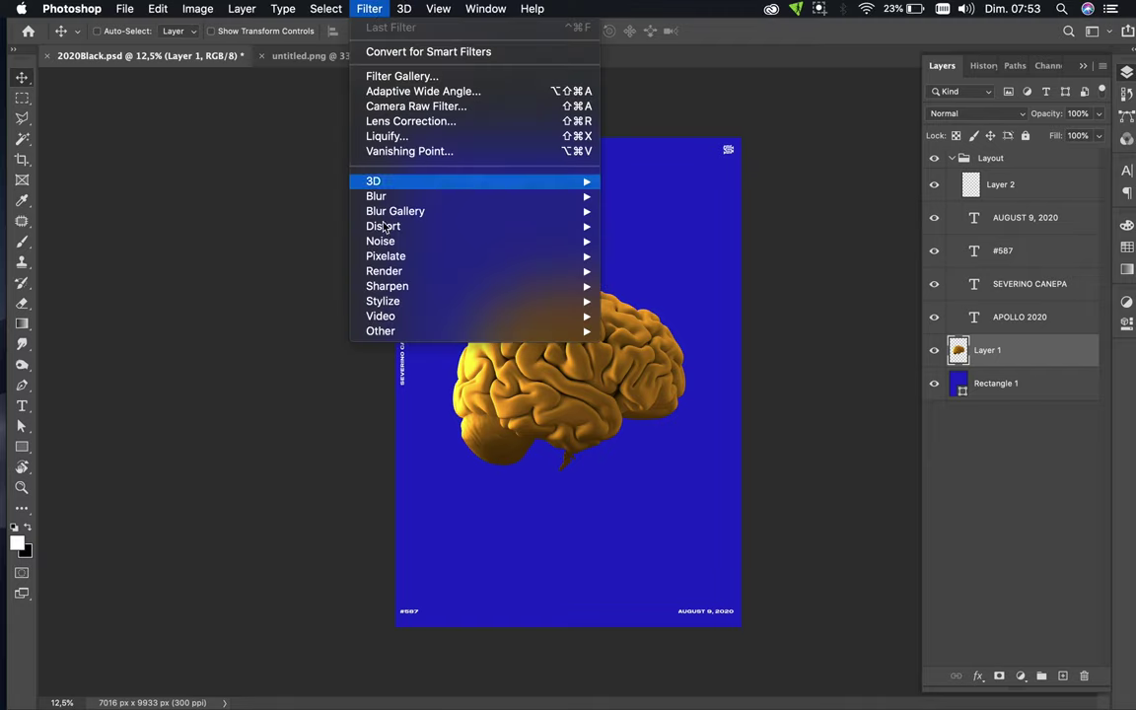
{"action": "mouse_move", "coordinate": [391, 273]}
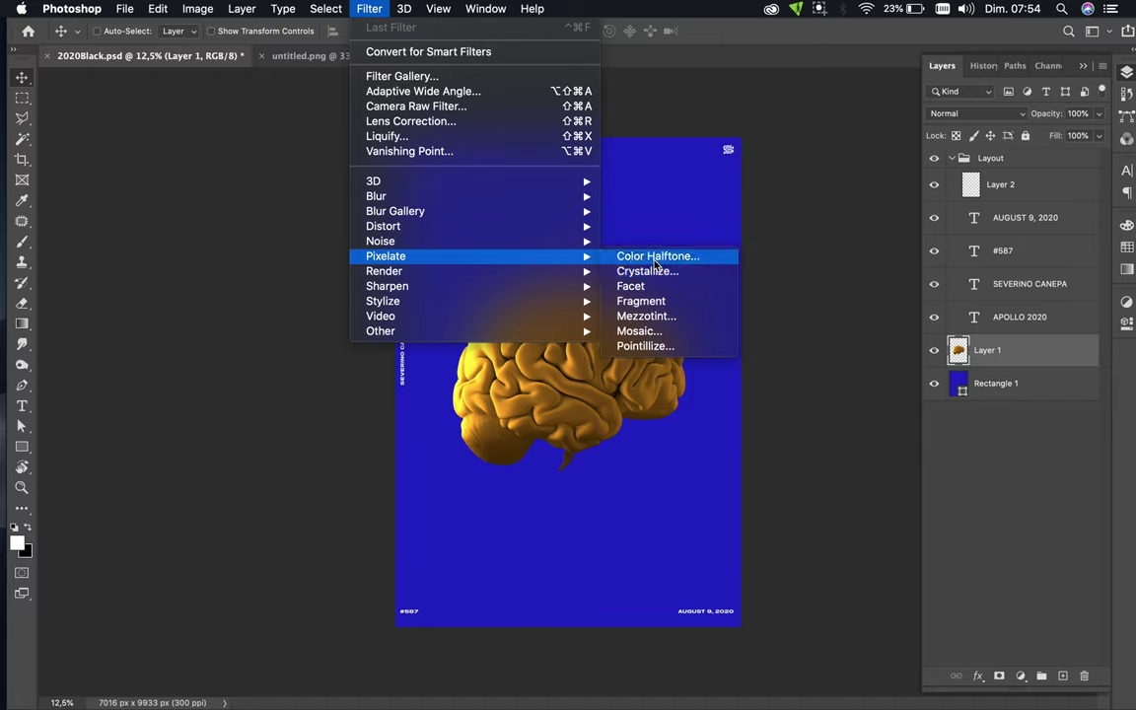
{"action": "left_click", "coordinate": [631, 256]}
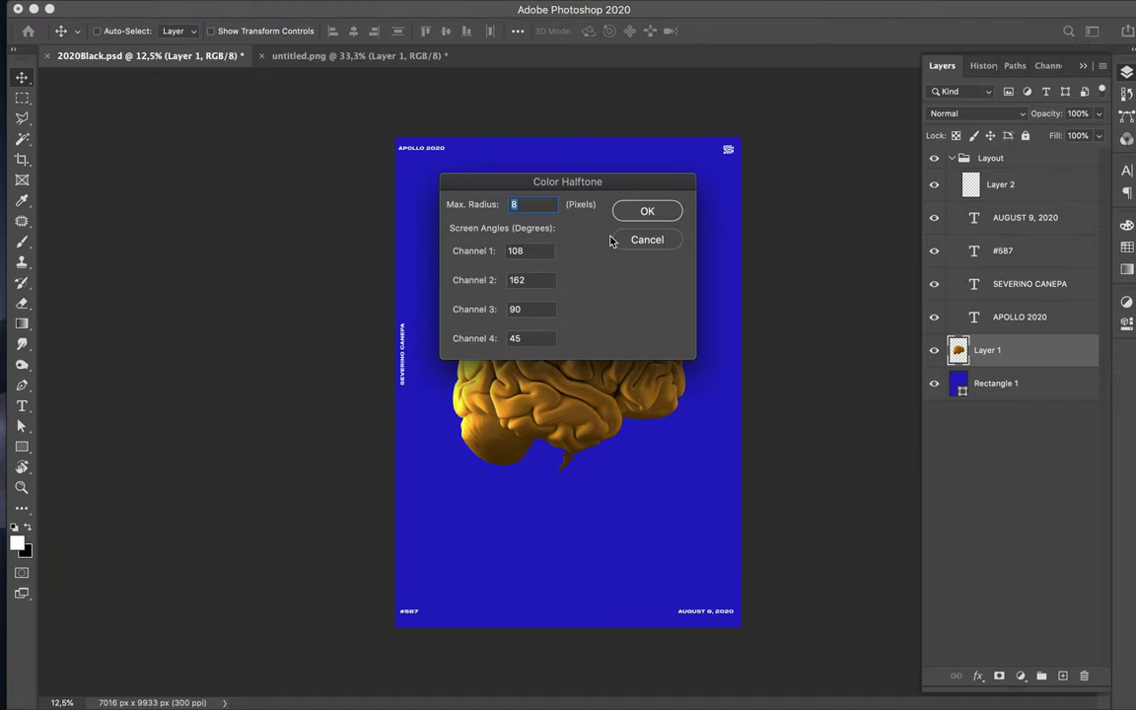
{"action": "type", "text": "24"}
{"action": "left_click", "coordinate": [539, 252]}
{"action": "type", "text": "24"}
{"action": "left_click", "coordinate": [535, 279]}
{"action": "type", "text": "24"}
{"action": "left_click", "coordinate": [523, 310]}
{"action": "type", "text": "24"}
{"action": "left_click", "coordinate": [526, 338]}
{"action": "type", "text": "24"}
{"action": "left_click", "coordinate": [660, 214]}
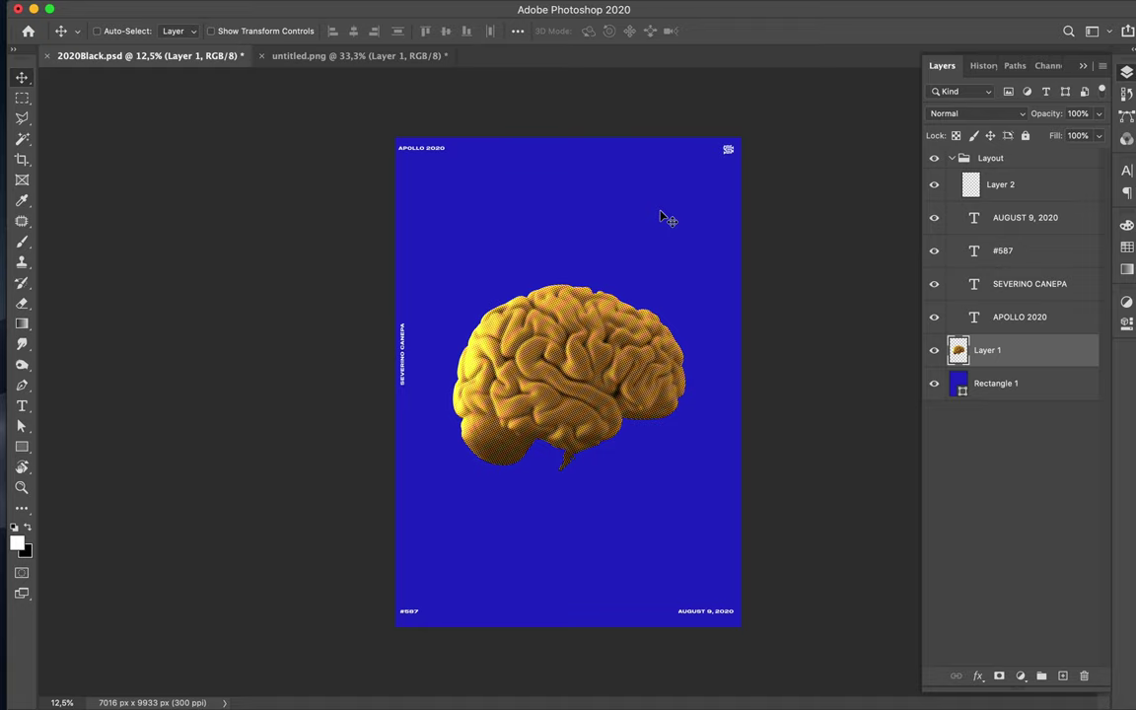
{"action": "key", "text": "super"}
{"action": "key", "text": "super+z"}
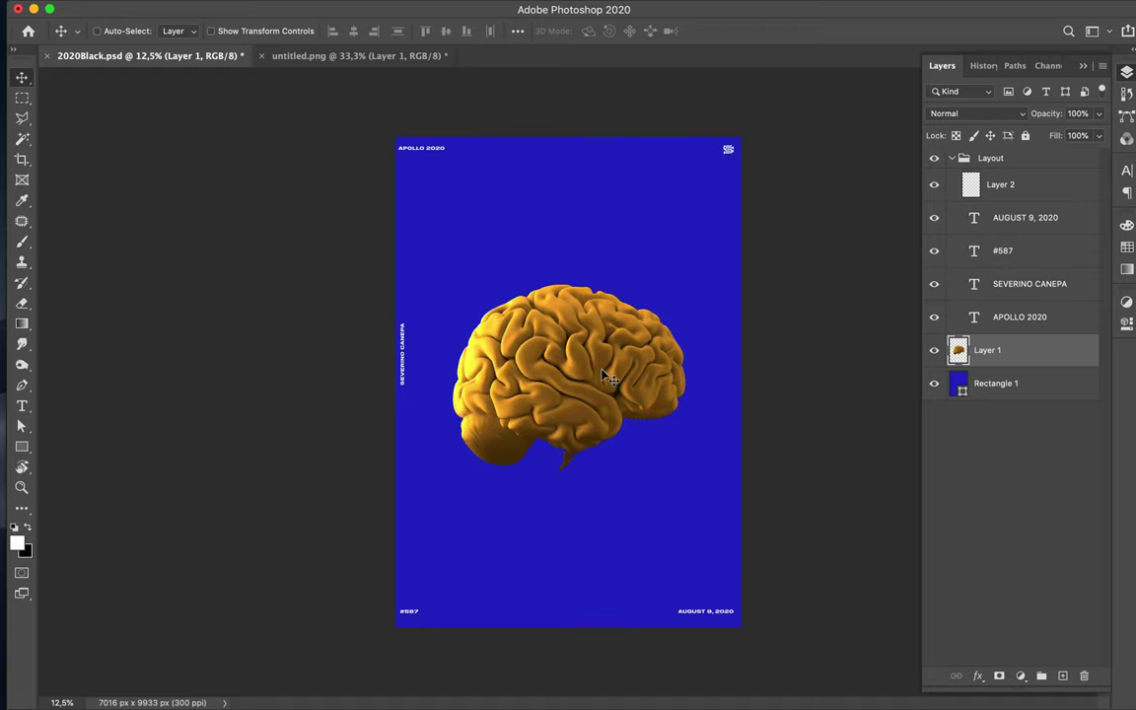
{"action": "key", "text": "super"}
- Add a Hue/Saturation adjustment layer above the brain with saturation set to -100
{"action": "left_click", "coordinate": [1021, 677]}
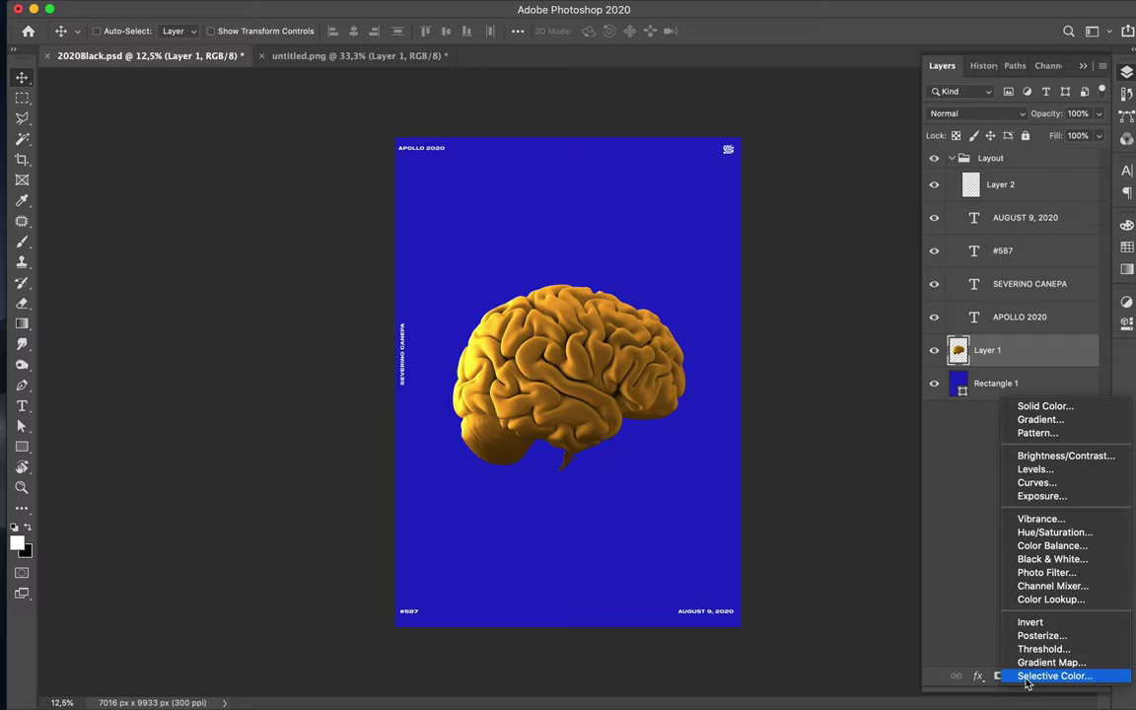
{"action": "left_click", "coordinate": [1040, 533]}
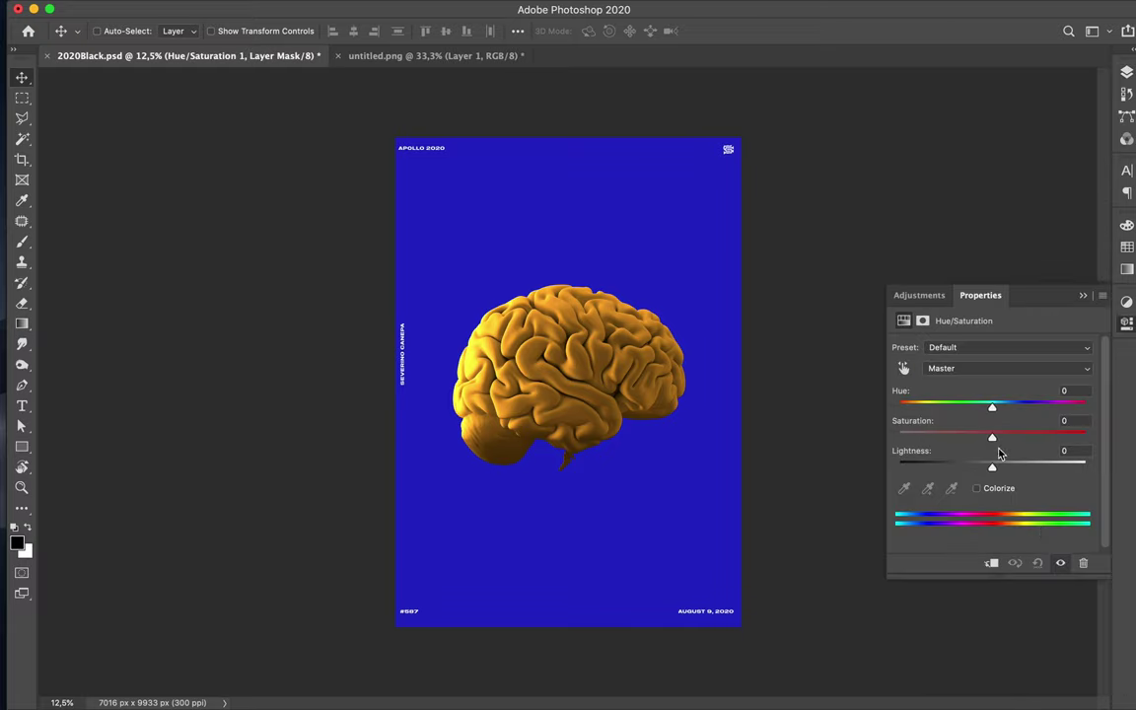
{"action": "left_click_drag", "start_coordinate": [994, 441], "coordinate": [822, 434]}
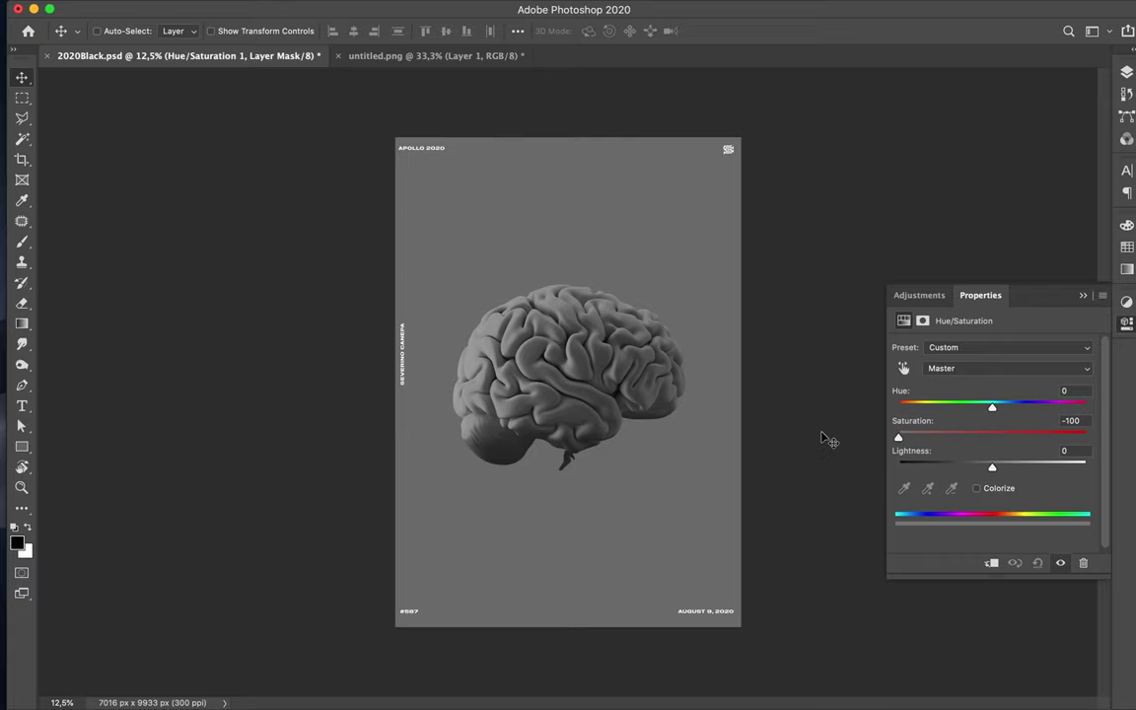
- Add a Levels adjustment layer above the Hue/Saturation layer with black input at 40 and white input at 179
{"action": "key", "text": "F7"}
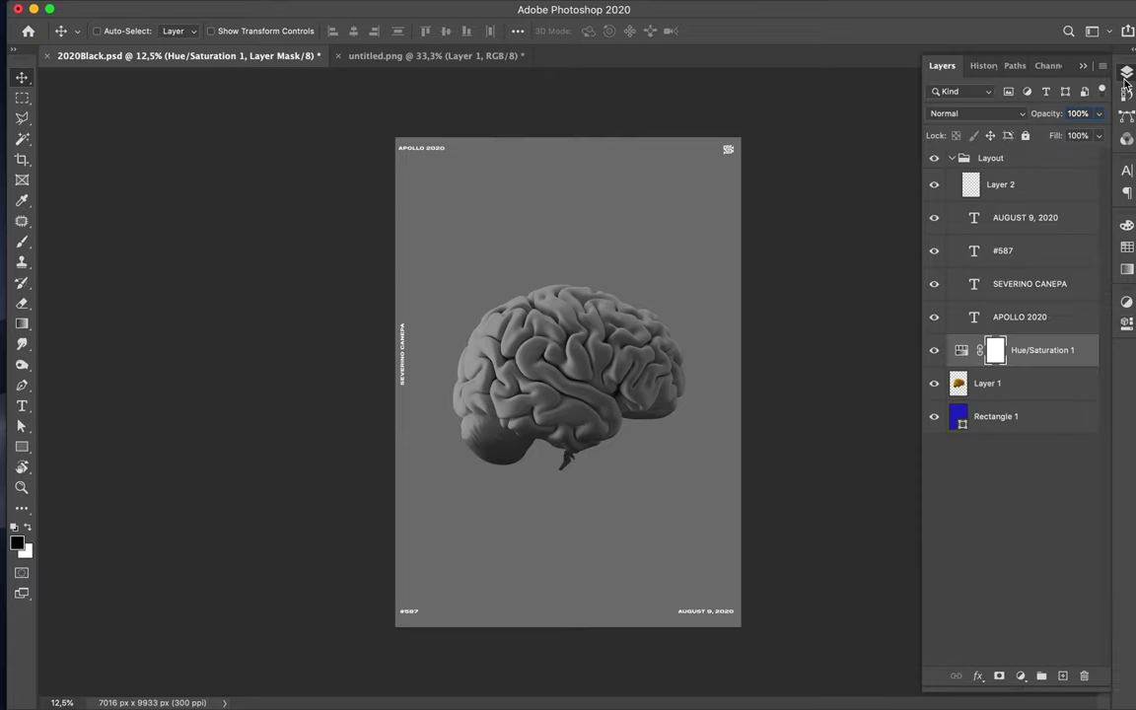
{"action": "left_click", "coordinate": [1020, 676]}
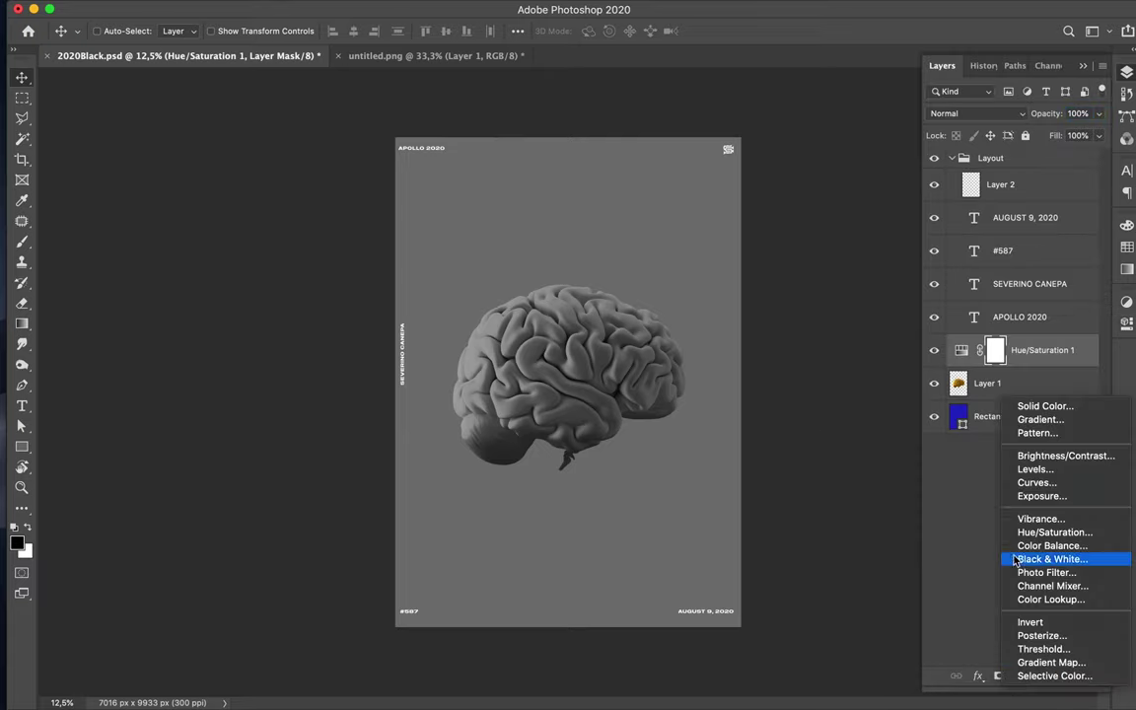
{"action": "left_click", "coordinate": [1033, 470]}
{"action": "left_click_drag", "start_coordinate": [919, 463], "coordinate": [946, 467]}
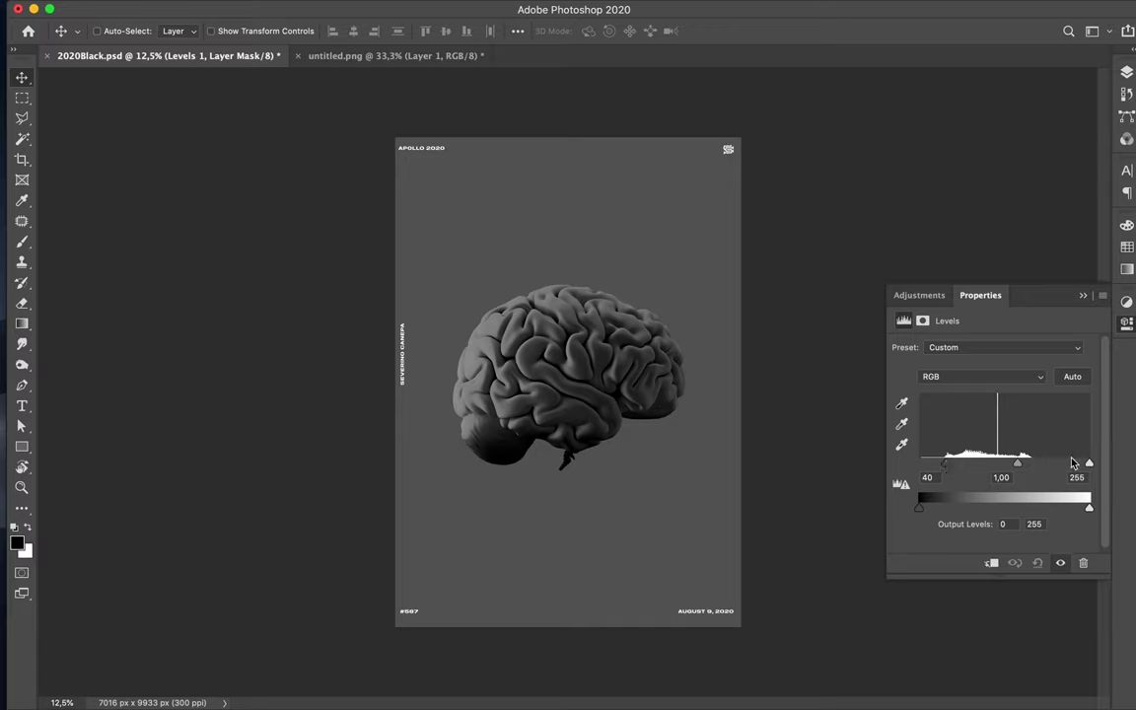
{"action": "left_click_drag", "start_coordinate": [1087, 464], "coordinate": [1041, 467]}
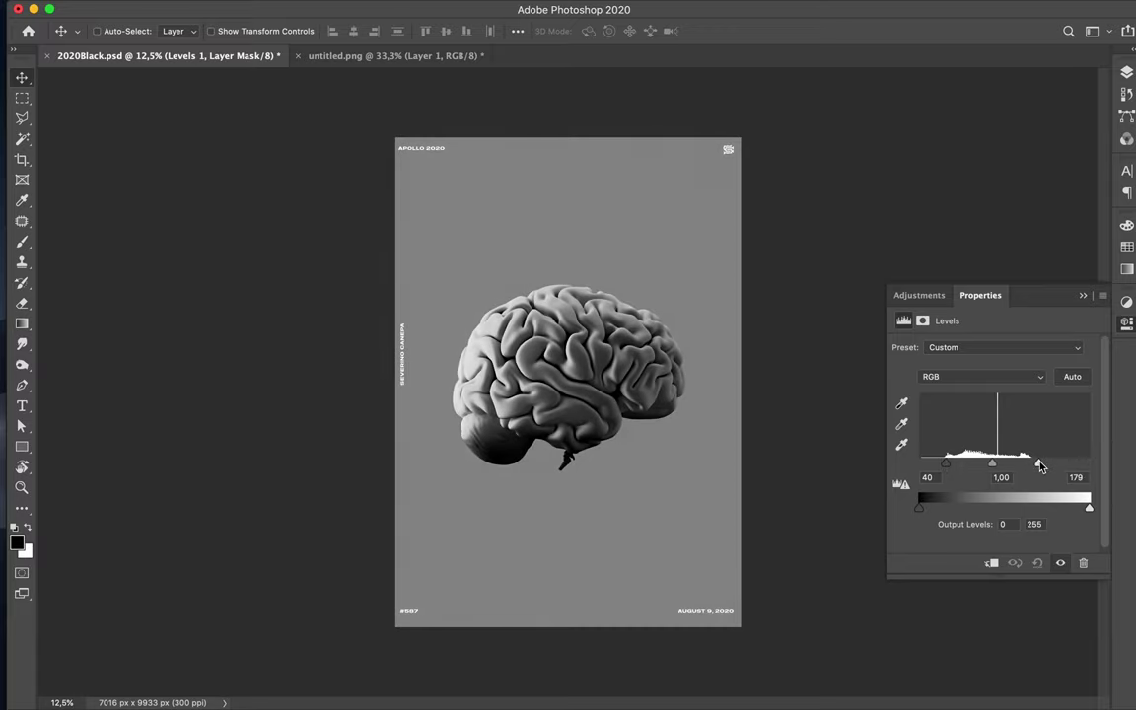
- Merge the Levels and Hue/Saturation adjustments with the brain layer into a single layer
{"action": "key", "text": "F7"}
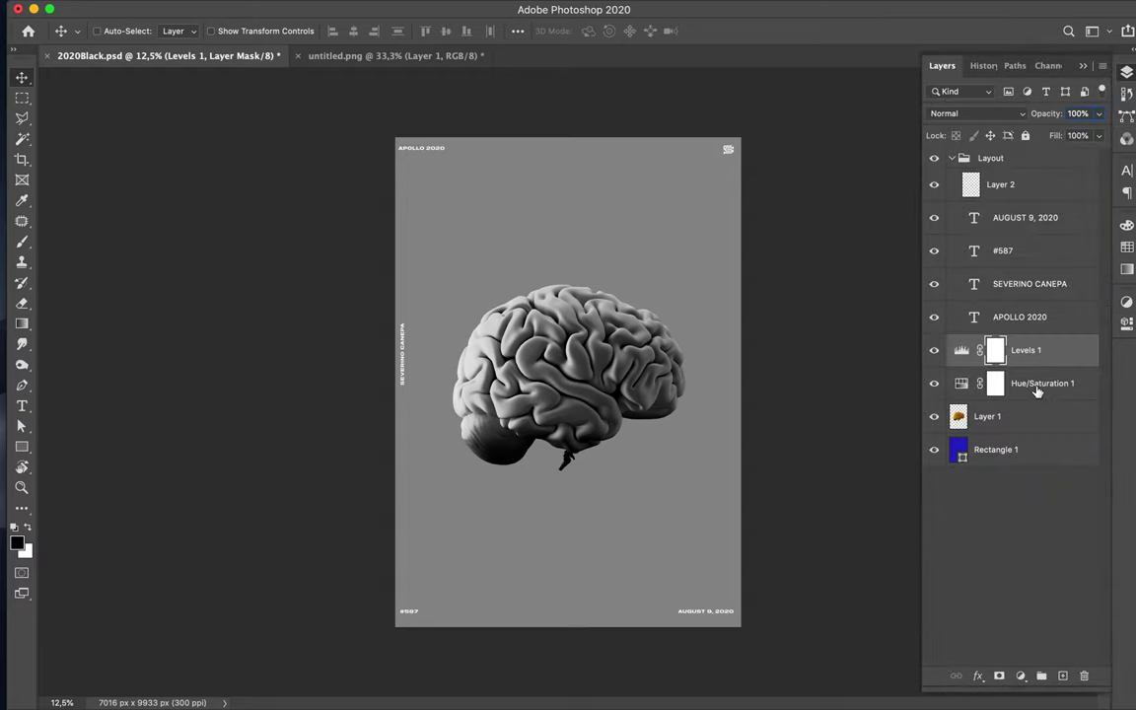
{"action": "left_click", "coordinate": [1034, 413], "text": "shift"}
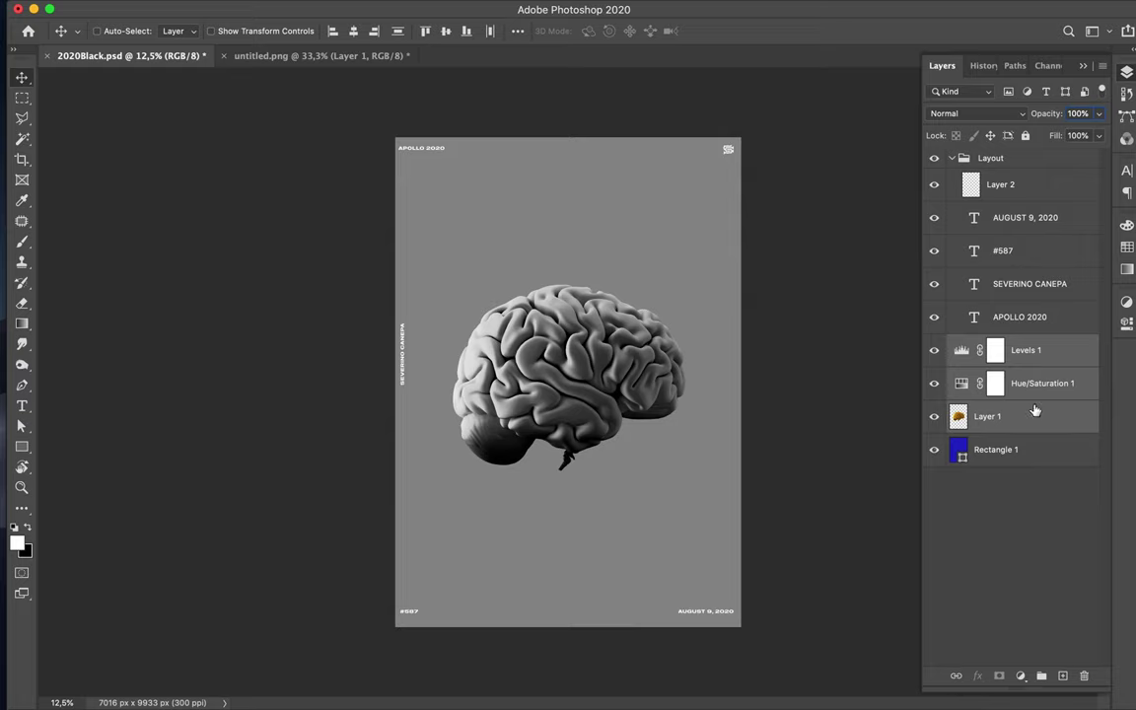
{"action": "key", "text": "super"}
{"action": "key", "text": "super+e"}
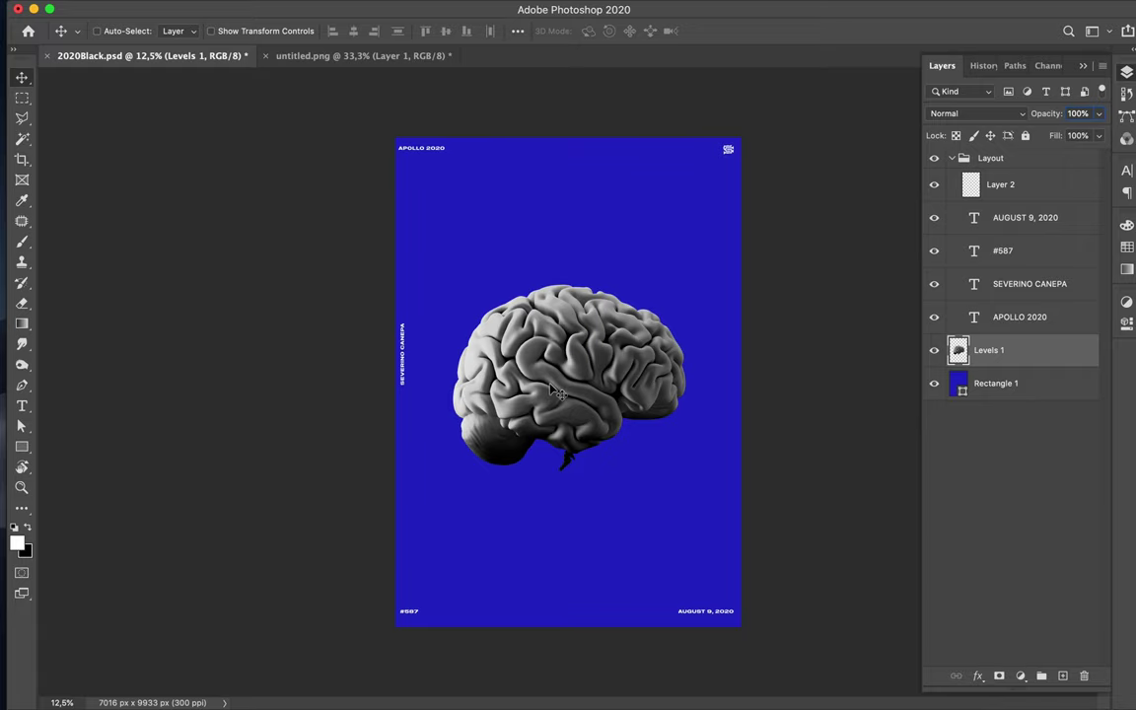
- Try the Color Halftone filter on the merged brain layer with radius and channel angles at 24, and undo it
{"action": "left_click", "coordinate": [369, 7]}
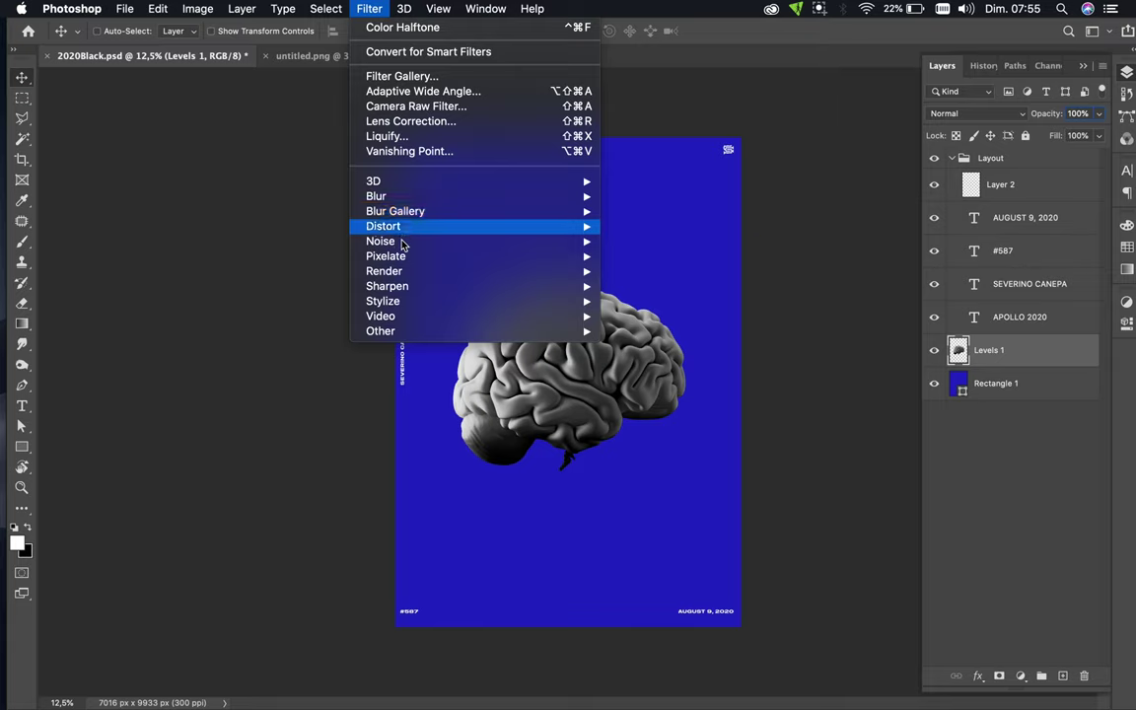
{"action": "mouse_move", "coordinate": [405, 258]}
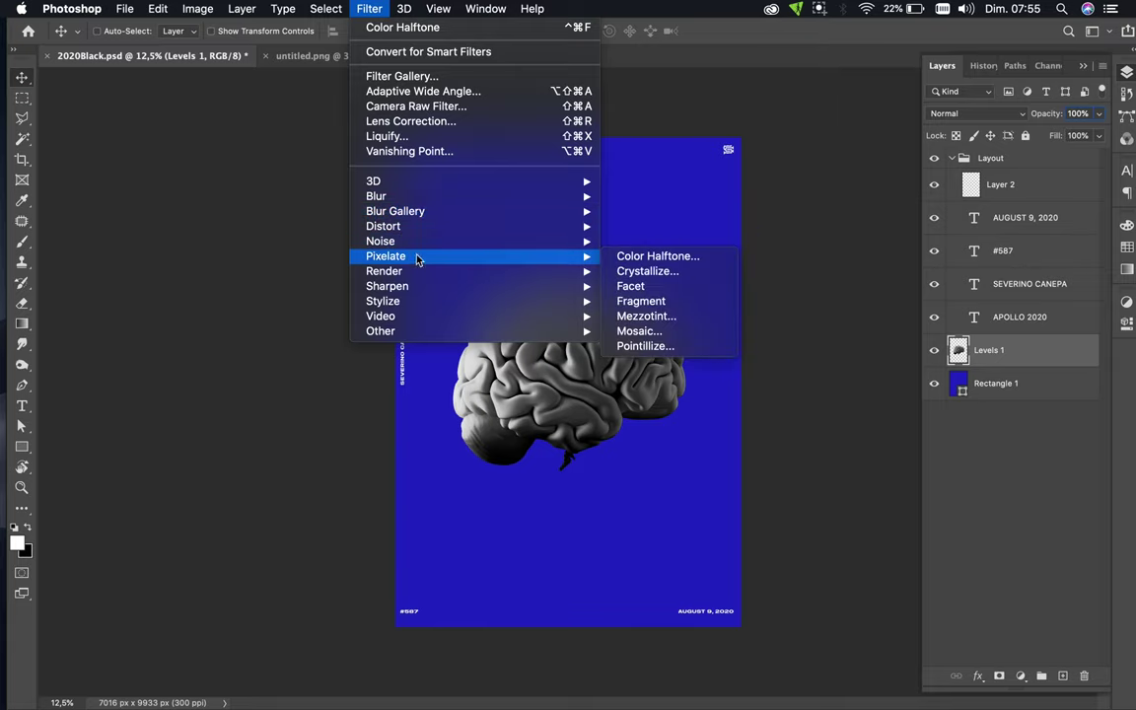
{"action": "left_click", "coordinate": [670, 261]}
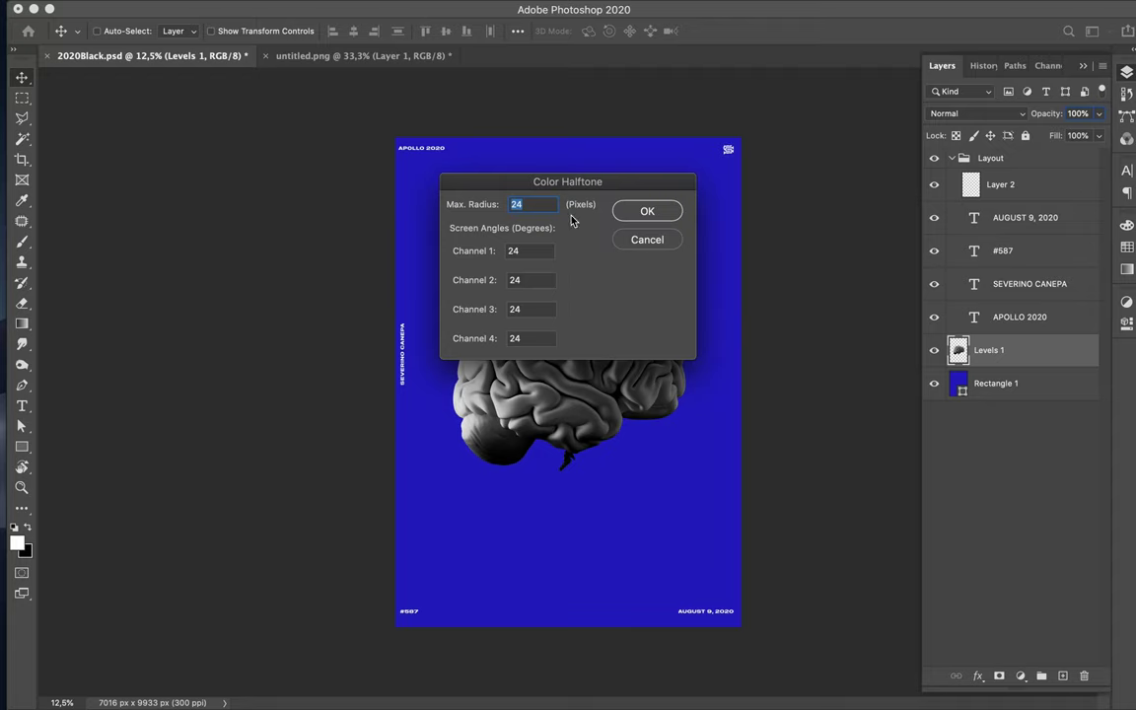
{"action": "left_click", "coordinate": [659, 210]}
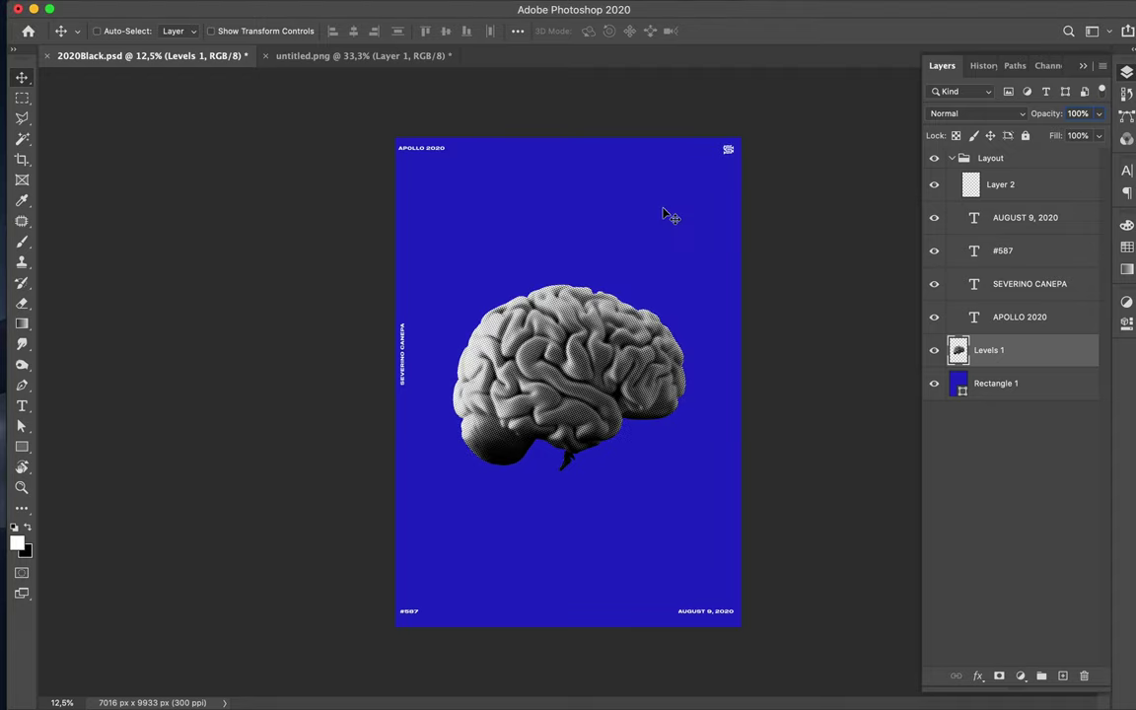
{"action": "key", "text": "super+z"}
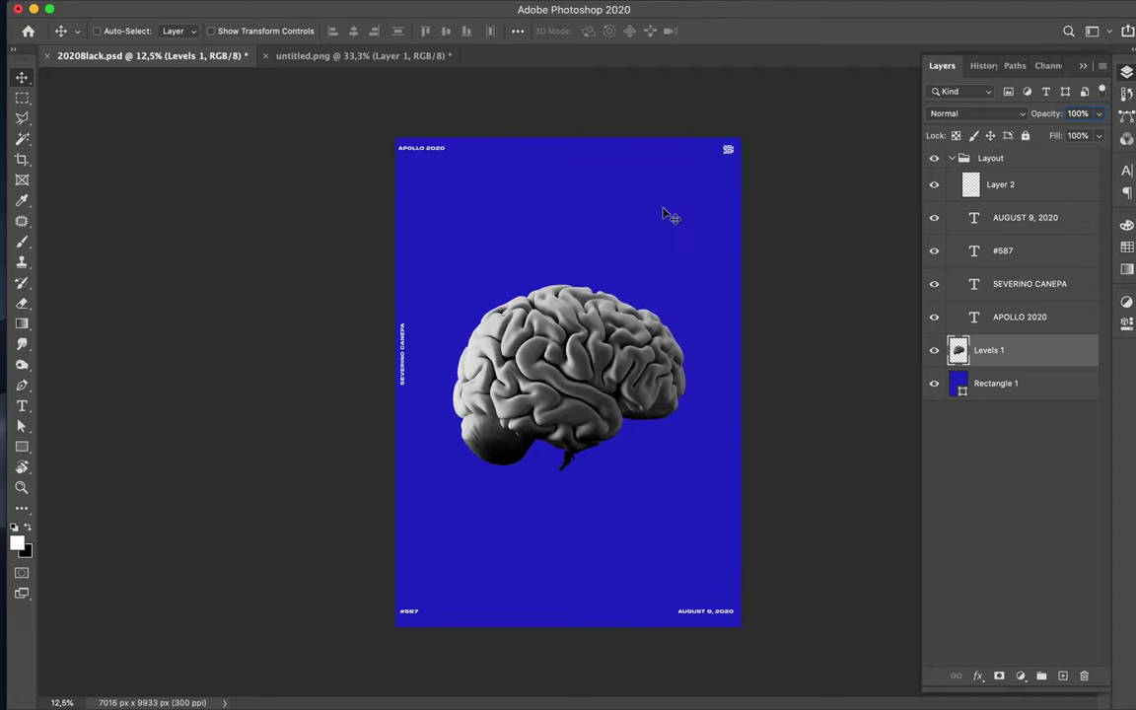
- Apply the Color Halftone filter to the brain layer with a maximum radius of 54 pixels and all four channel angles at 54
{"action": "left_click", "coordinate": [371, 9]}
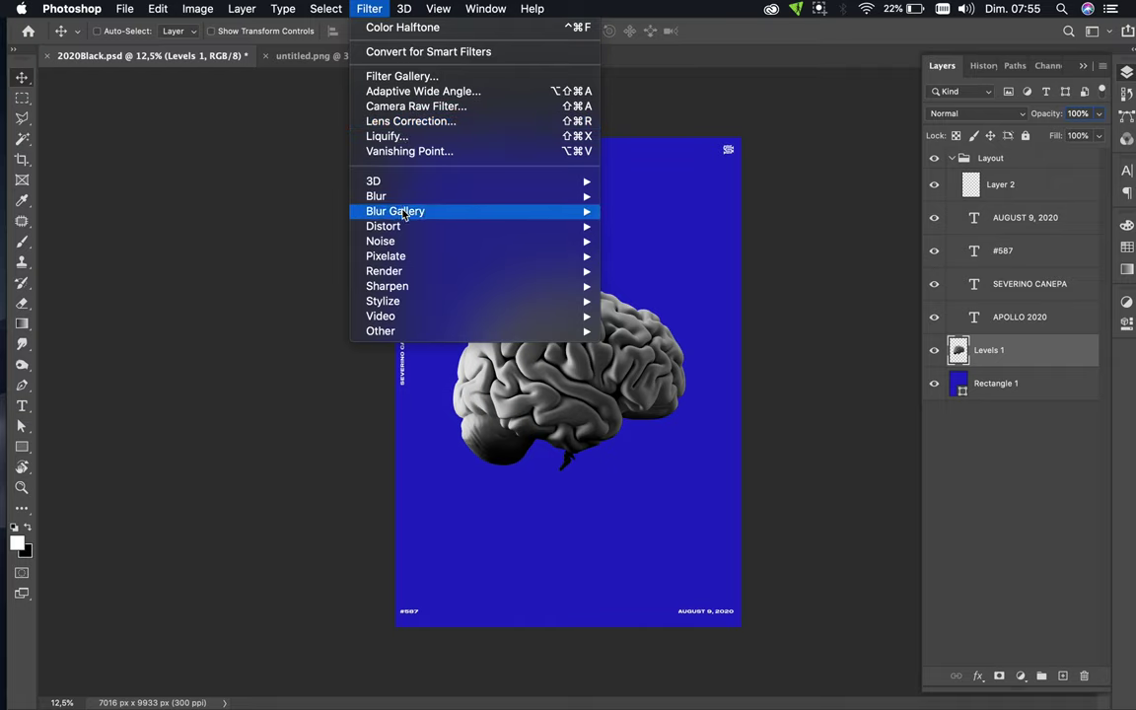
{"action": "mouse_move", "coordinate": [401, 256]}
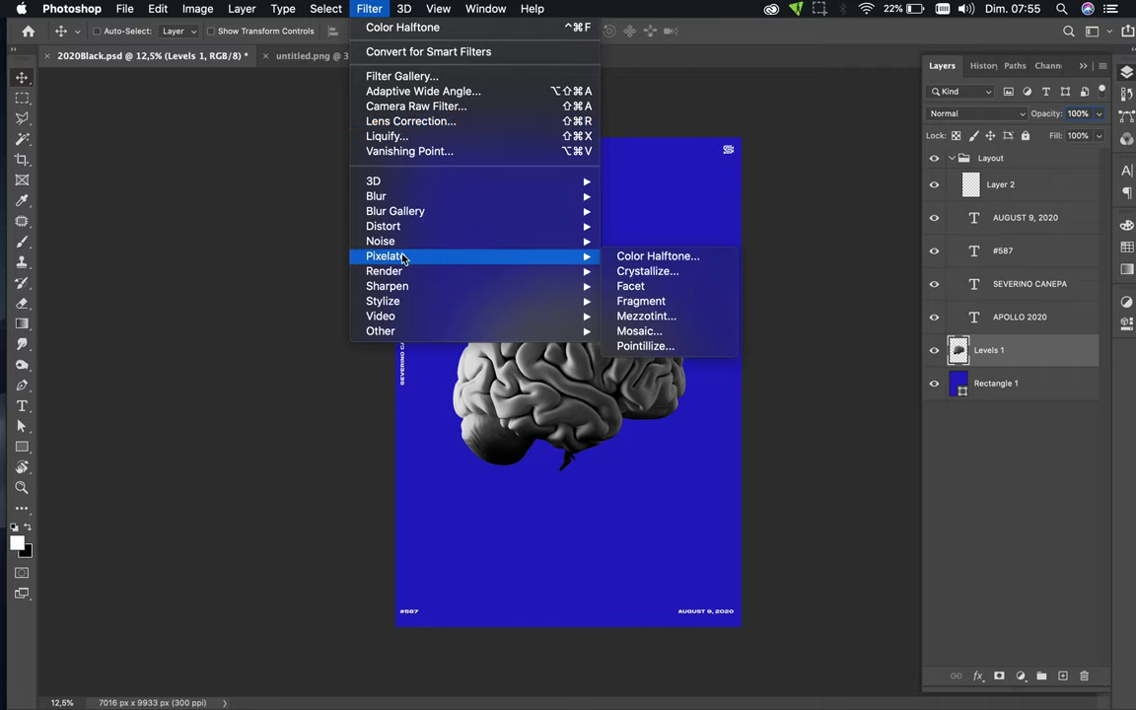
{"action": "left_click", "coordinate": [685, 256]}
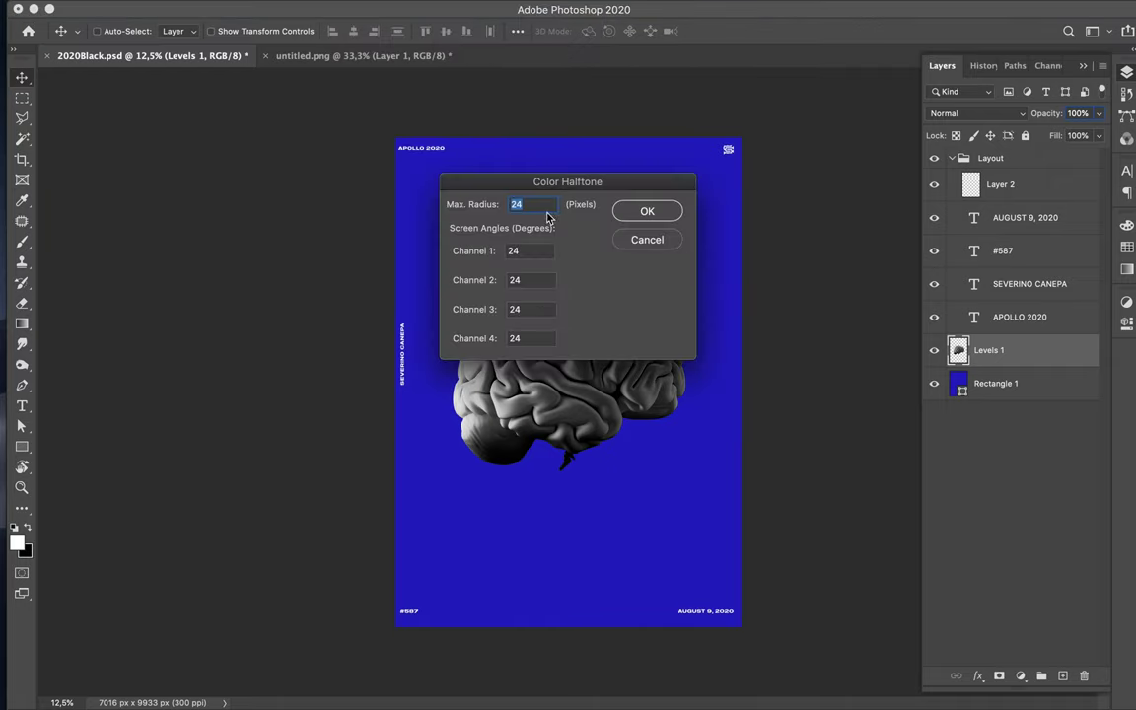
{"action": "type", "text": "54"}
{"action": "key", "text": "Tab"}
{"action": "type", "text": "54"}
{"action": "key", "text": "Tab"}
{"action": "type", "text": "54"}
{"action": "key", "text": "Tab"}
{"action": "type", "text": "54"}
{"action": "key", "text": "Tab"}
{"action": "type", "text": "5"}
{"action": "left_click", "coordinate": [647, 212]}
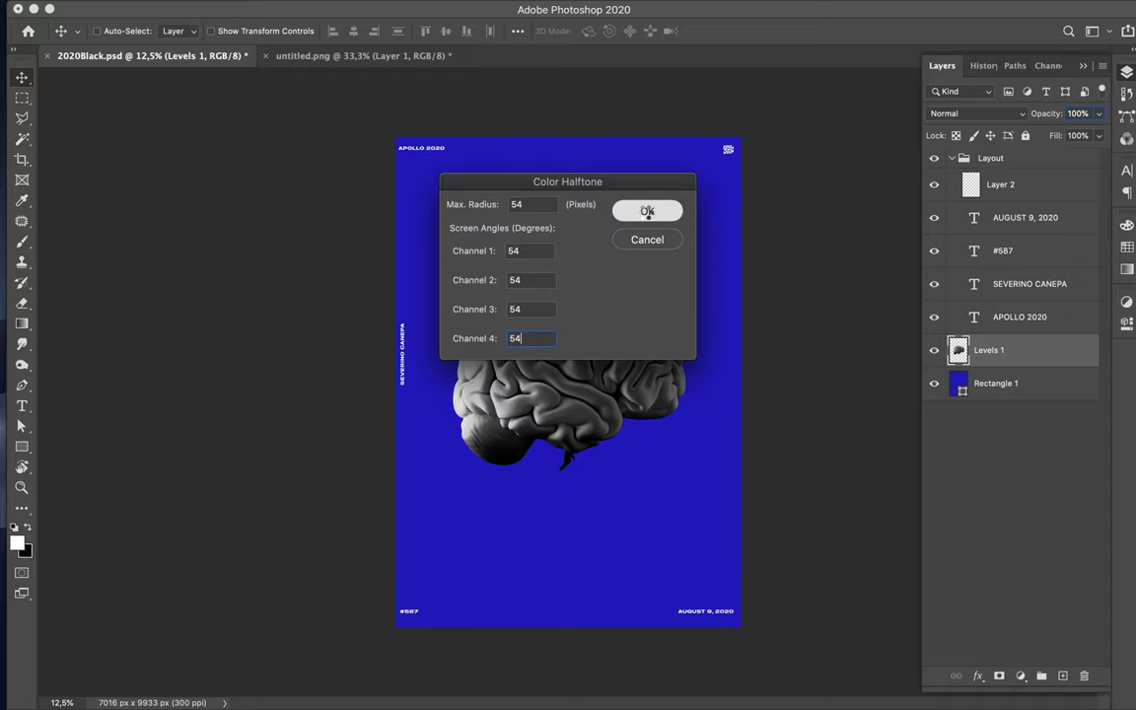
- Move the halftone brain to the upper right of the poster, just below the corner text and logo
{"action": "scroll", "coordinate": [582, 360], "scroll_direction": "up", "scroll_amount": 5}
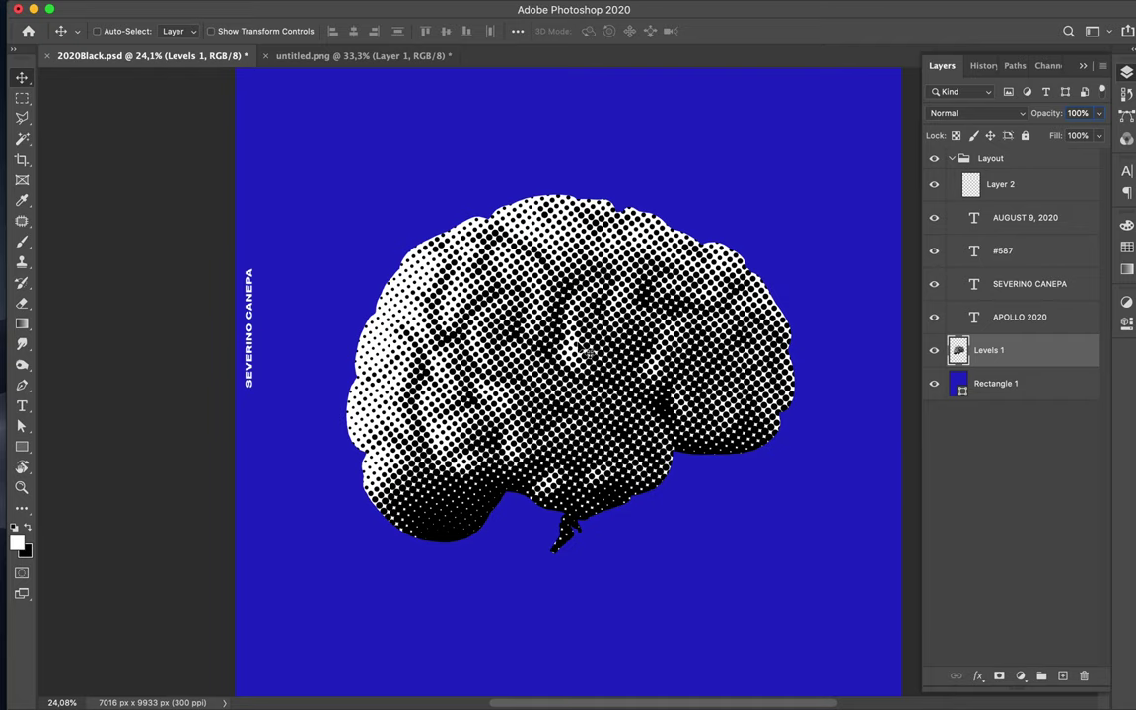
{"action": "scroll", "coordinate": [587, 351], "scroll_direction": "down", "scroll_amount": 3}
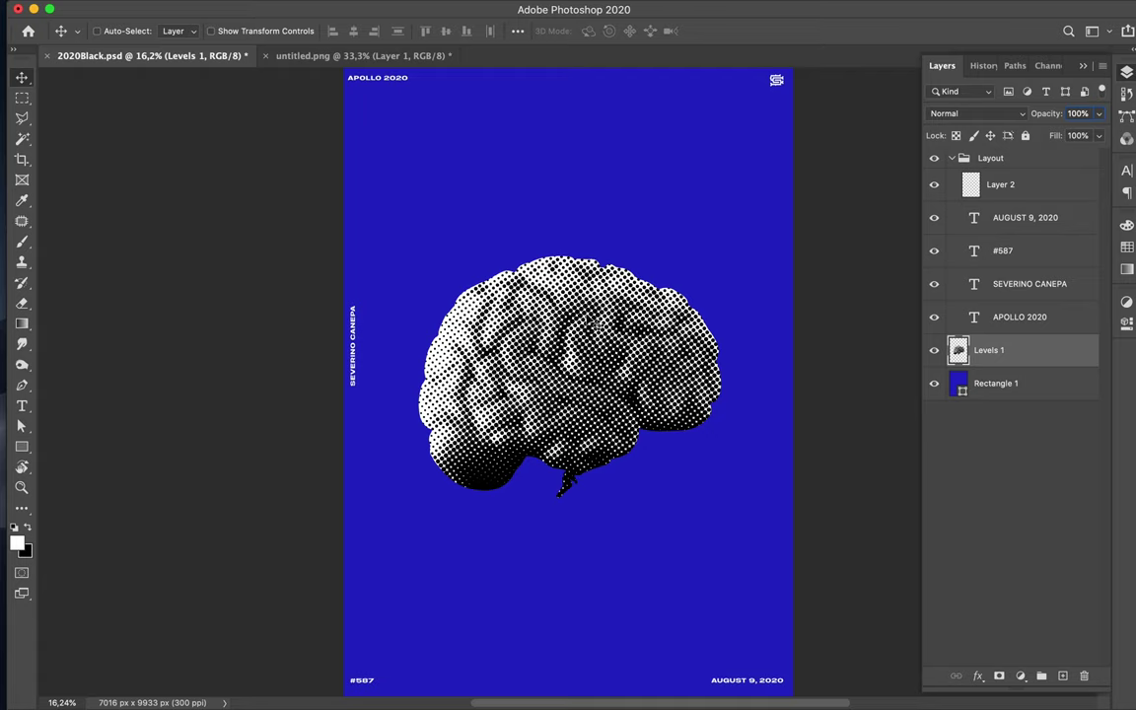
{"action": "scroll", "coordinate": [581, 388], "scroll_direction": "down", "scroll_amount": 1}
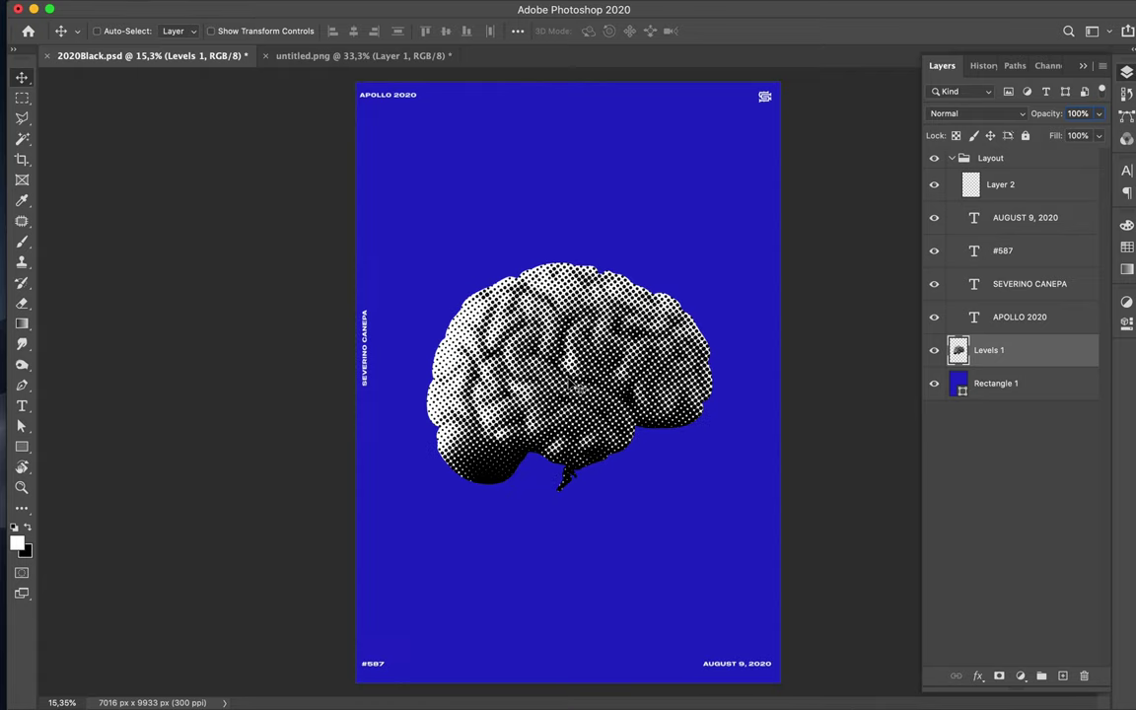
{"action": "left_click_drag", "start_coordinate": [580, 339], "coordinate": [608, 249]}
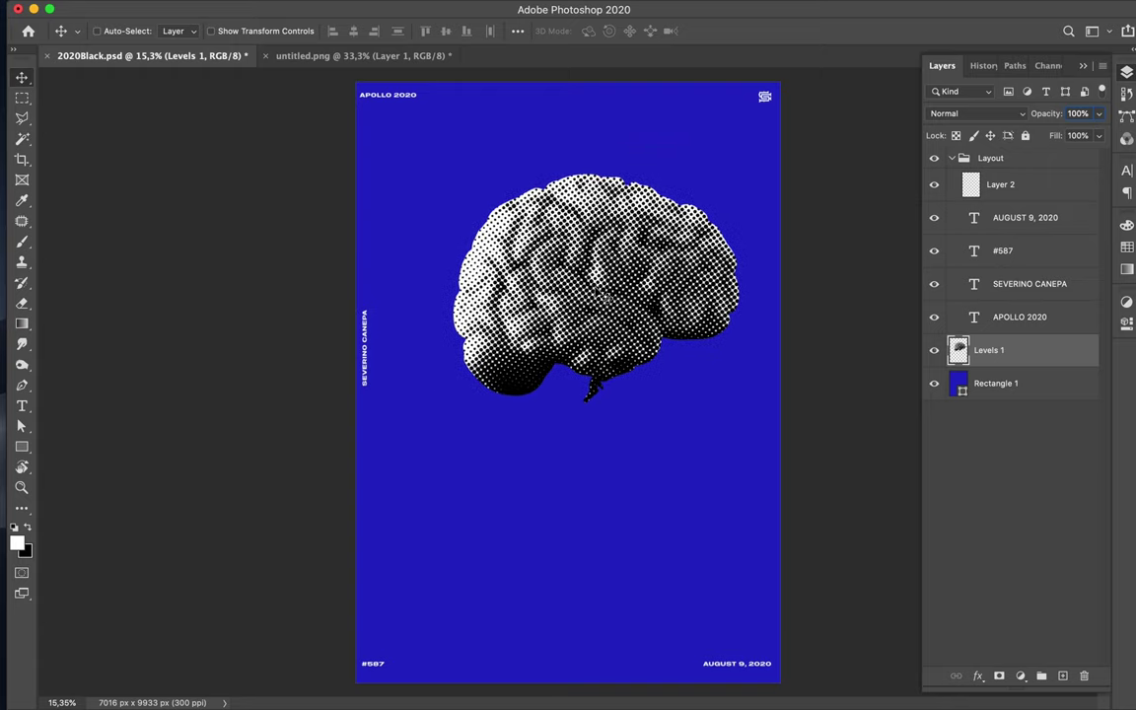
{"action": "left_click_drag", "start_coordinate": [604, 296], "coordinate": [616, 183]}
- Add a white text layer reading GOLD in Molde Expanded-Bold below the brain
{"action": "key", "text": "t"}
{"action": "left_click", "coordinate": [467, 415]}
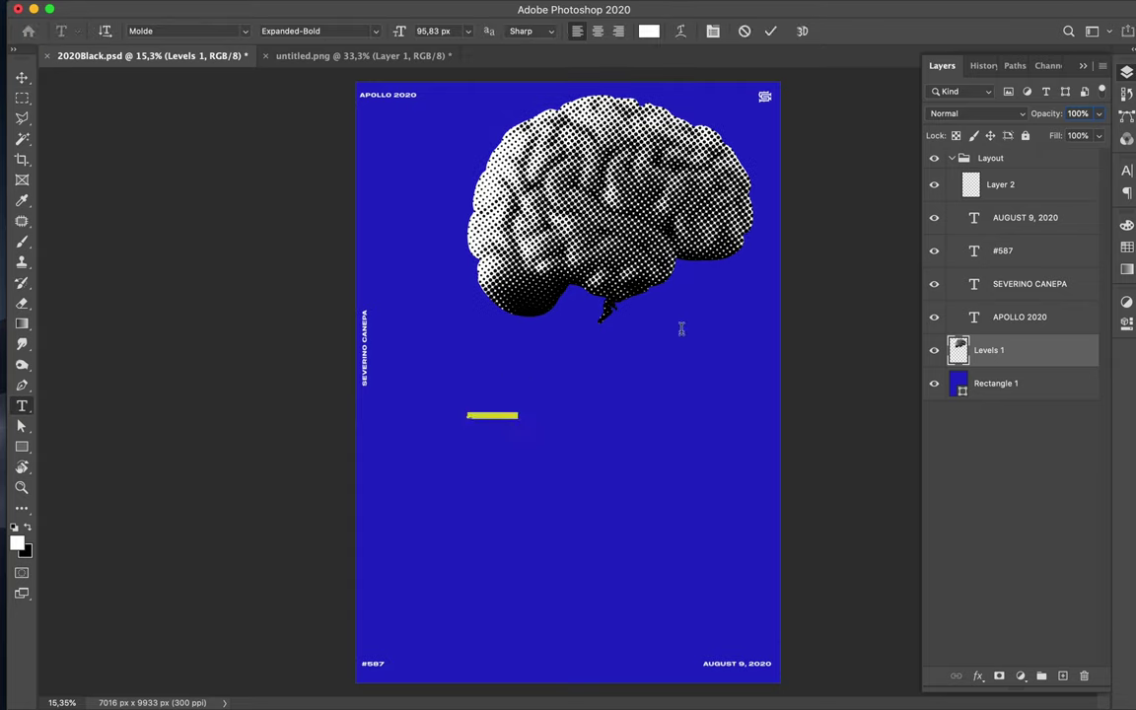
{"action": "type", "text": "a"}
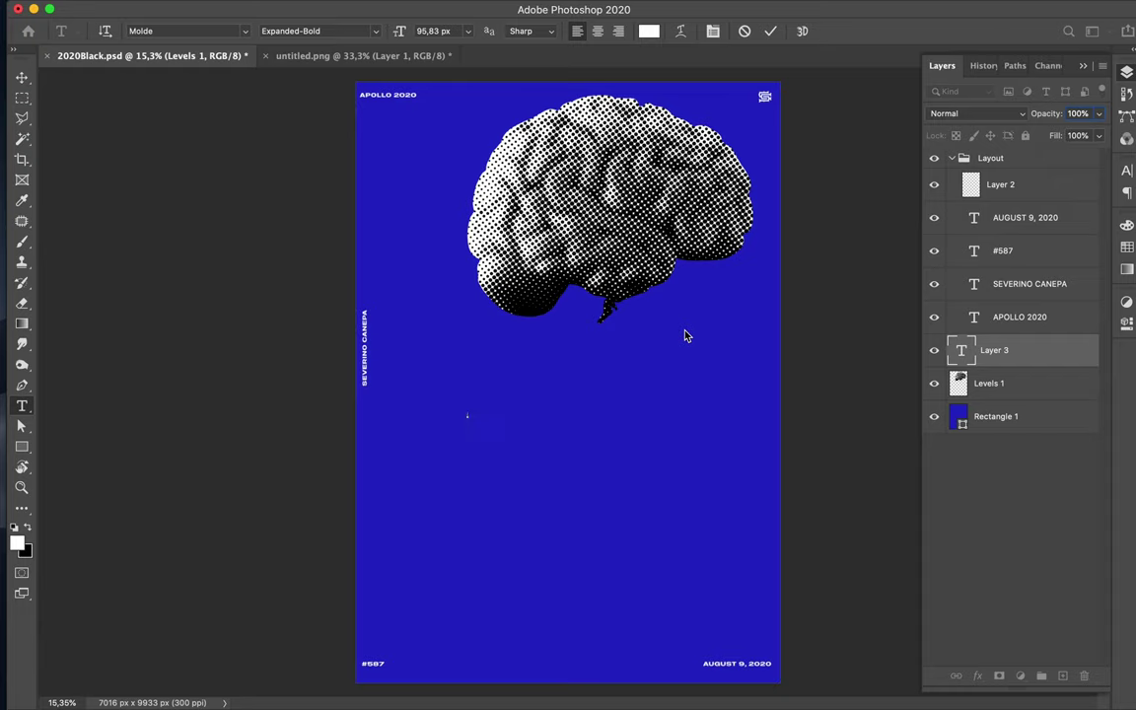
{"action": "key", "text": "Escape"}
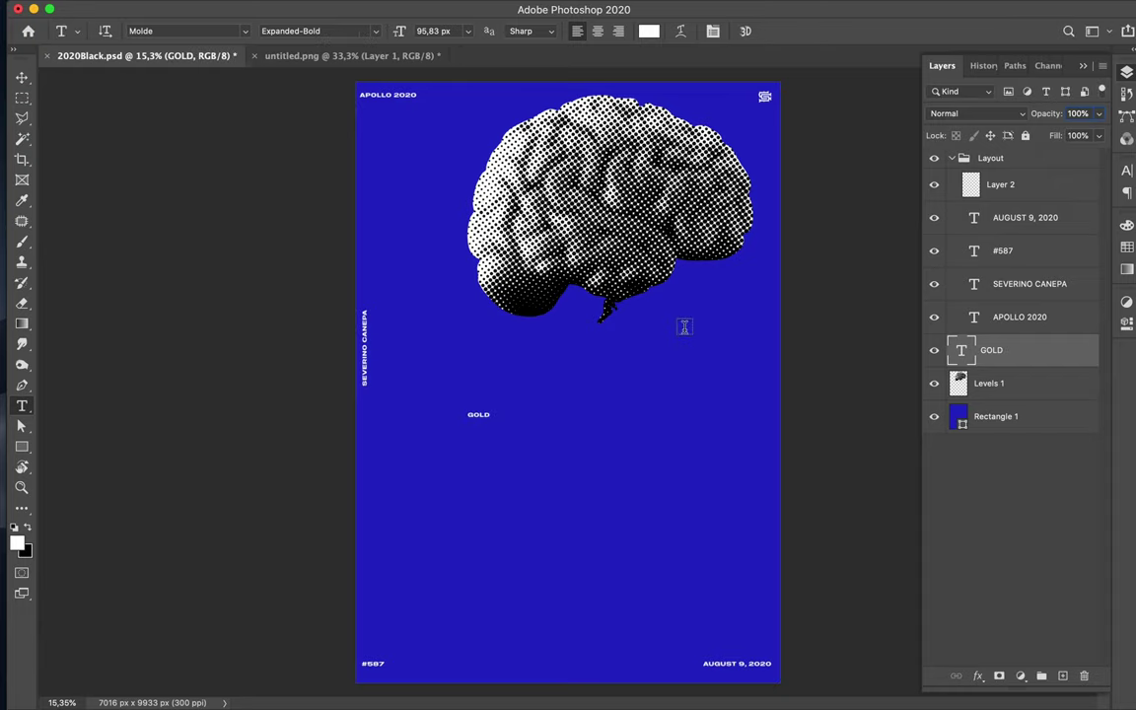
- Duplicate the GOLD text directly below itself and change the copy to BRAIN
{"action": "key", "text": "v"}
{"action": "left_click_drag", "start_coordinate": [485, 422], "coordinate": [487, 434]}
{"action": "key", "text": "t"}
{"action": "double_click", "coordinate": [480, 427]}
{"action": "type", "text": "BRO"}
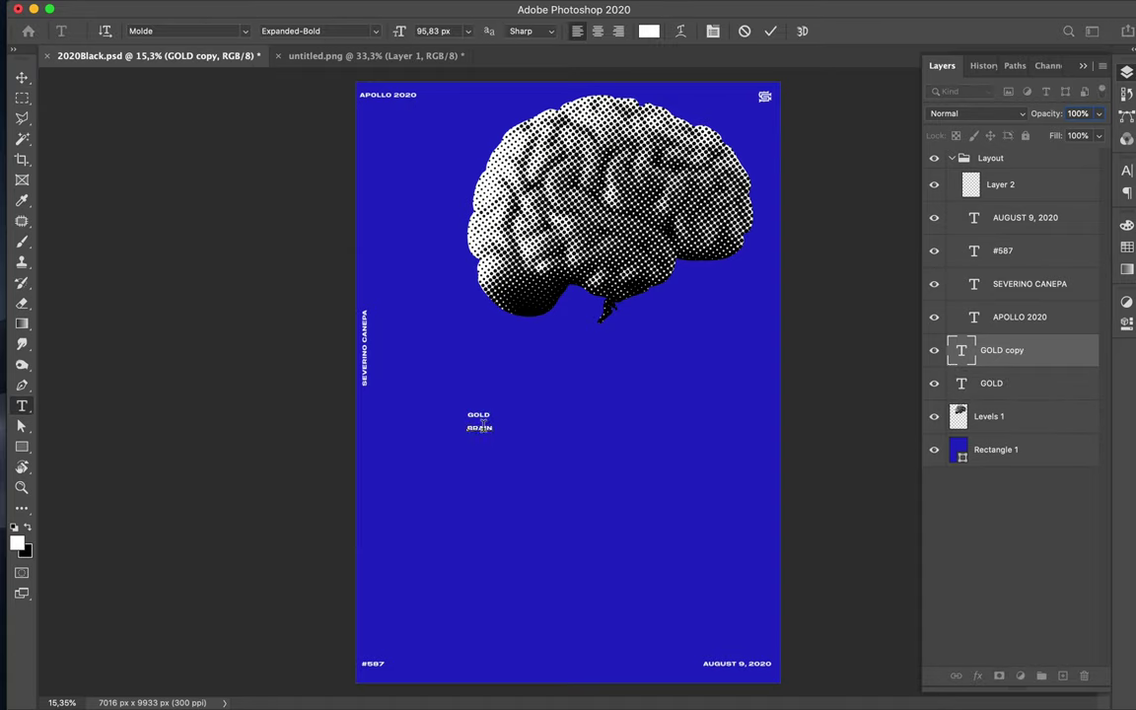
{"action": "key", "text": "Escape"}
- Duplicate the BRAIN text directly below itself and change the copy to #8
{"action": "key", "text": "v"}
{"action": "left_click_drag", "start_coordinate": [485, 434], "coordinate": [484, 449]}
{"action": "key", "text": "t"}
{"action": "left_click", "coordinate": [482, 443]}
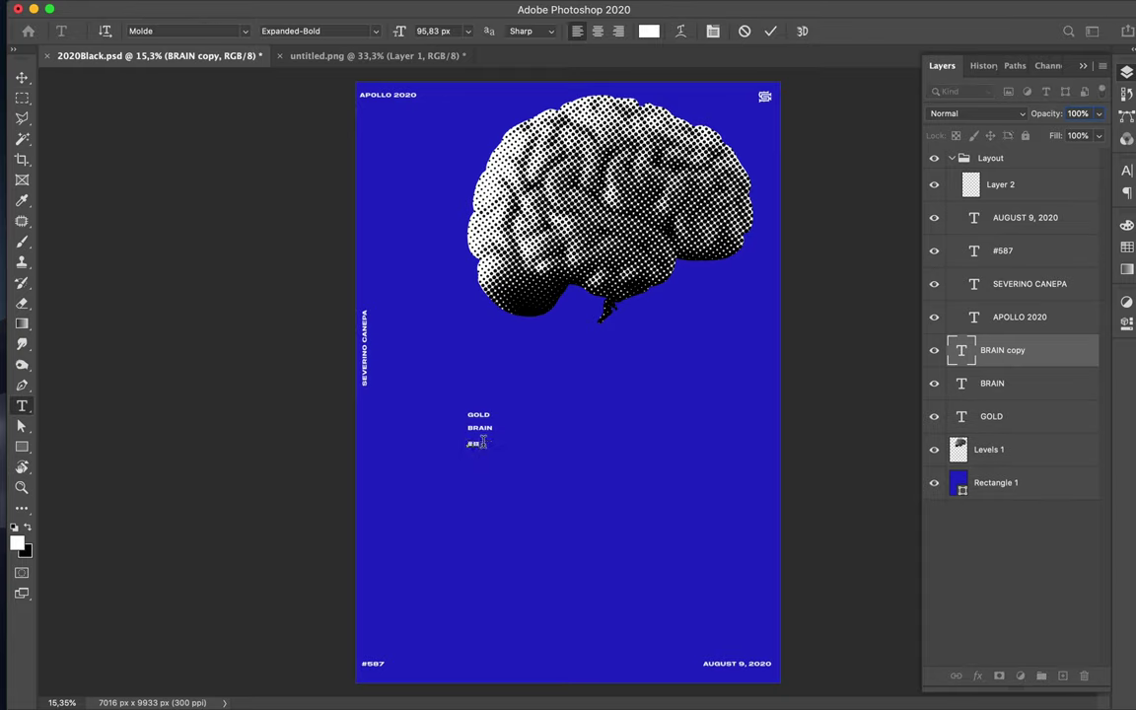
{"action": "type", "text": "#8"}
{"action": "key", "text": "Escape"}
- Scale the GOLD, BRAIN and #8 text layers up together to about 978% across the poster's lower half
{"action": "key", "text": "v"}
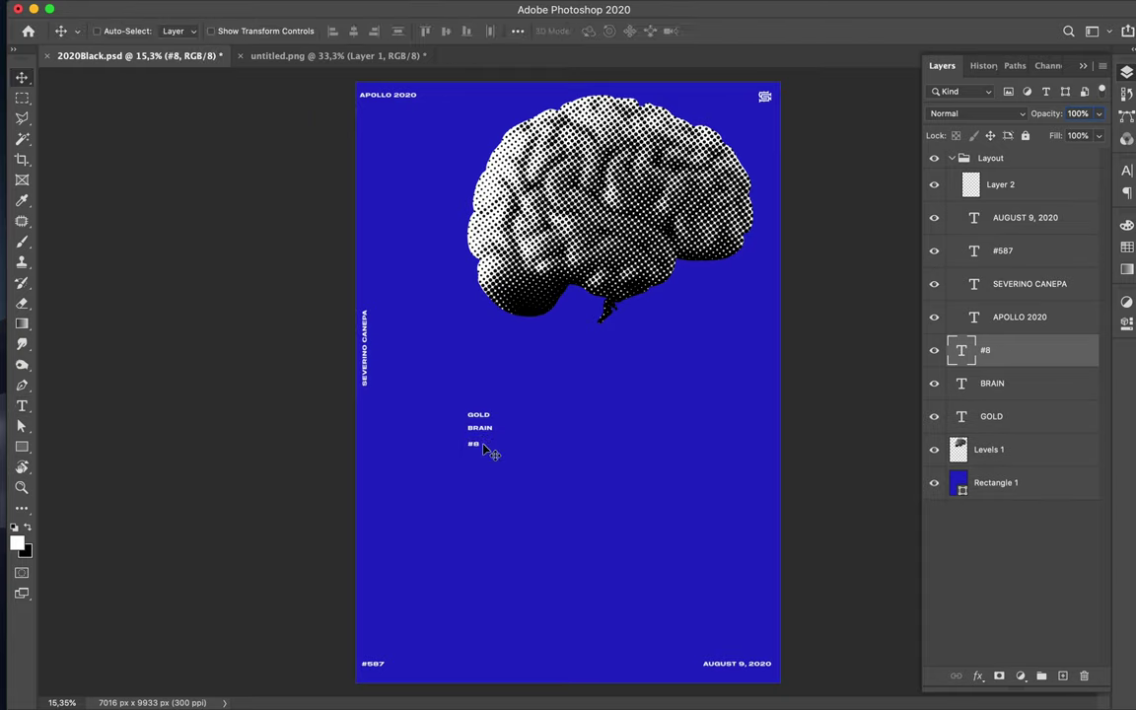
{"action": "left_click", "coordinate": [1006, 418], "text": "shift"}
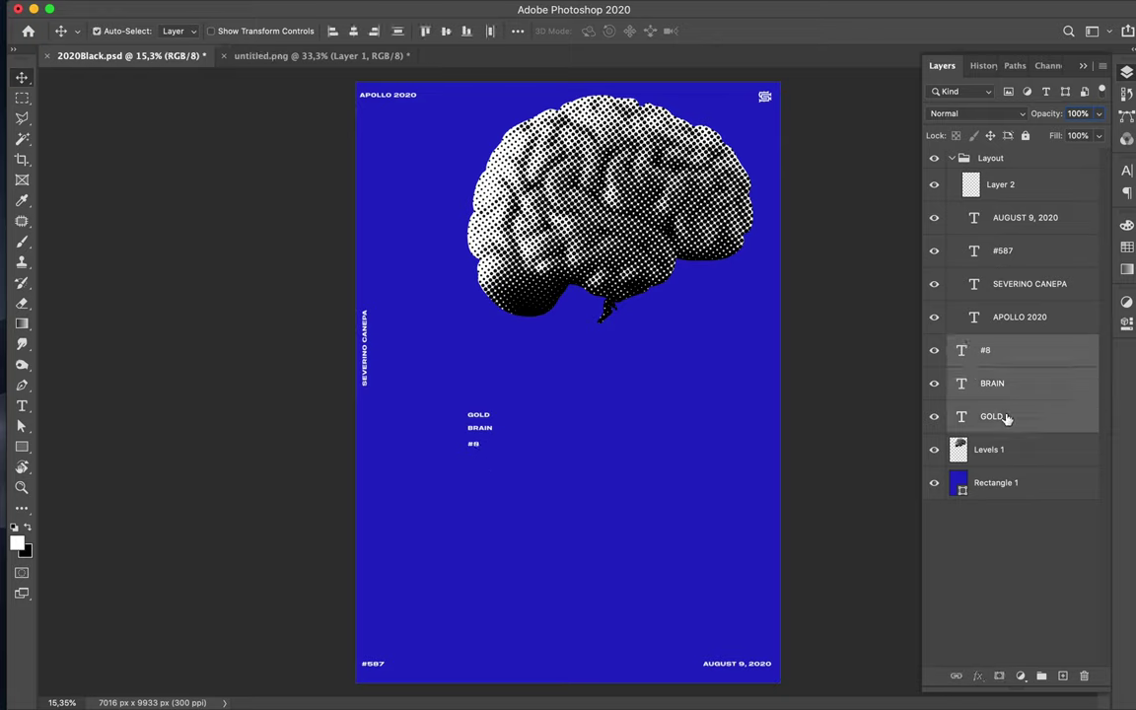
{"action": "key", "text": "super+t"}
{"action": "left_click_drag", "start_coordinate": [496, 450], "coordinate": [716, 651]}
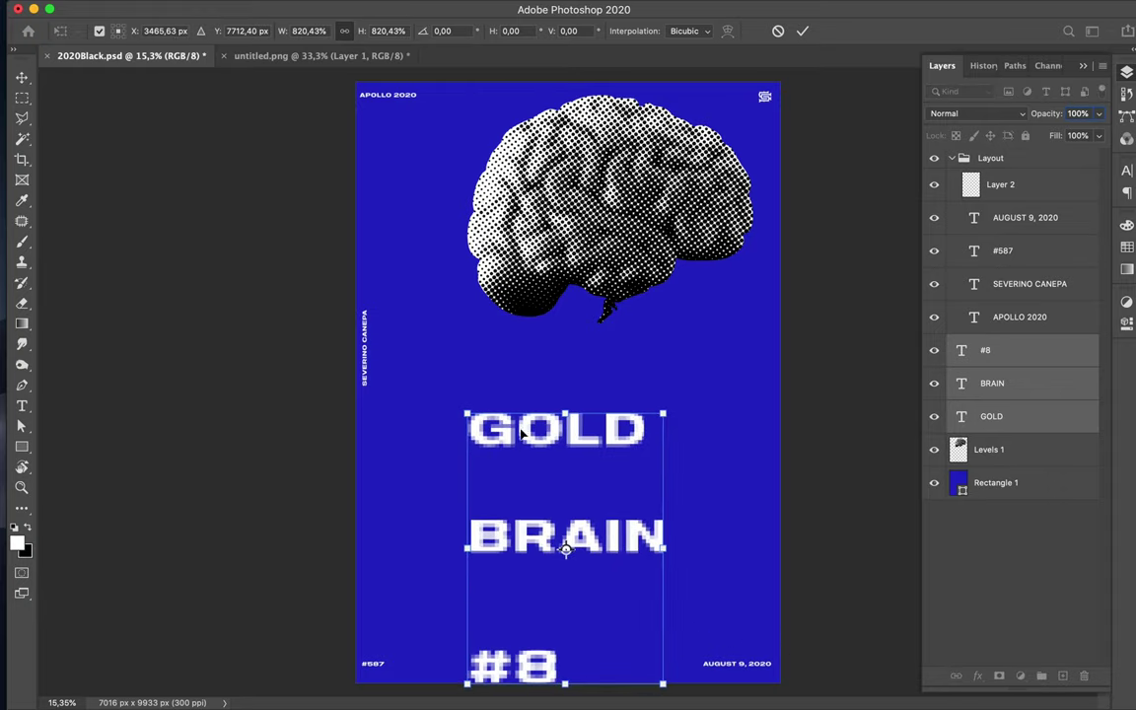
{"action": "left_click_drag", "start_coordinate": [466, 414], "coordinate": [429, 362]}
{"action": "key", "text": "Return"}
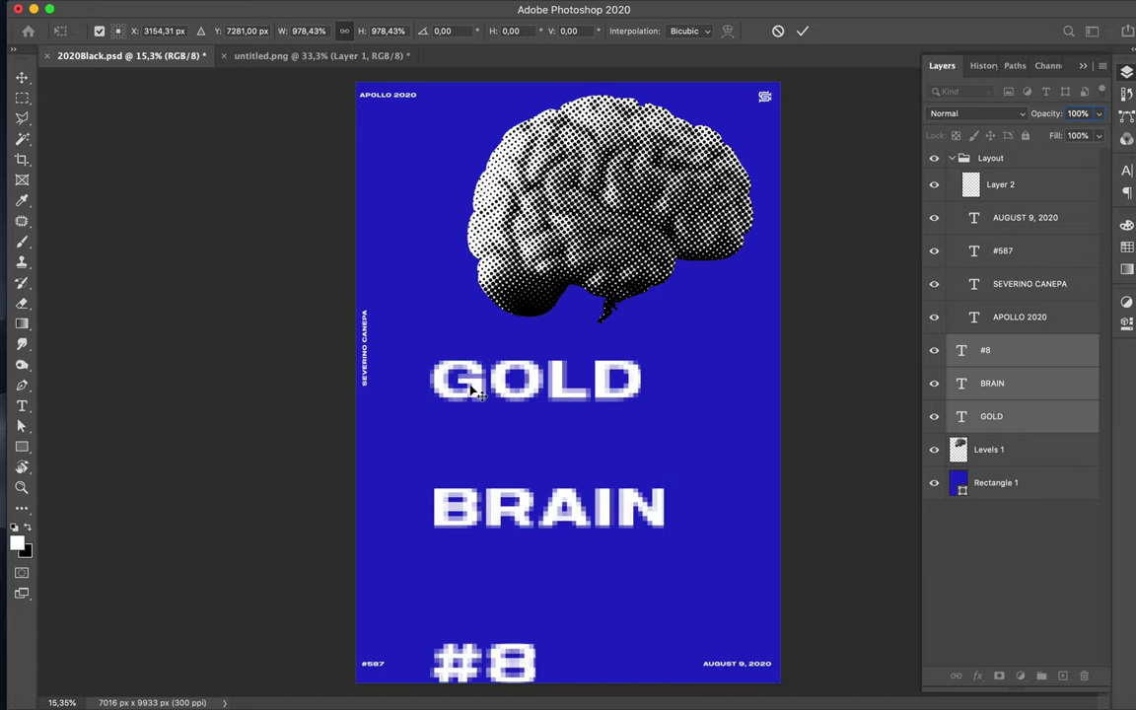
- Set the tracking of the three title text layers to 0
{"action": "left_click", "coordinate": [1127, 171]}
{"action": "left_click", "coordinate": [1080, 230]}
{"action": "type", "text": "40"}
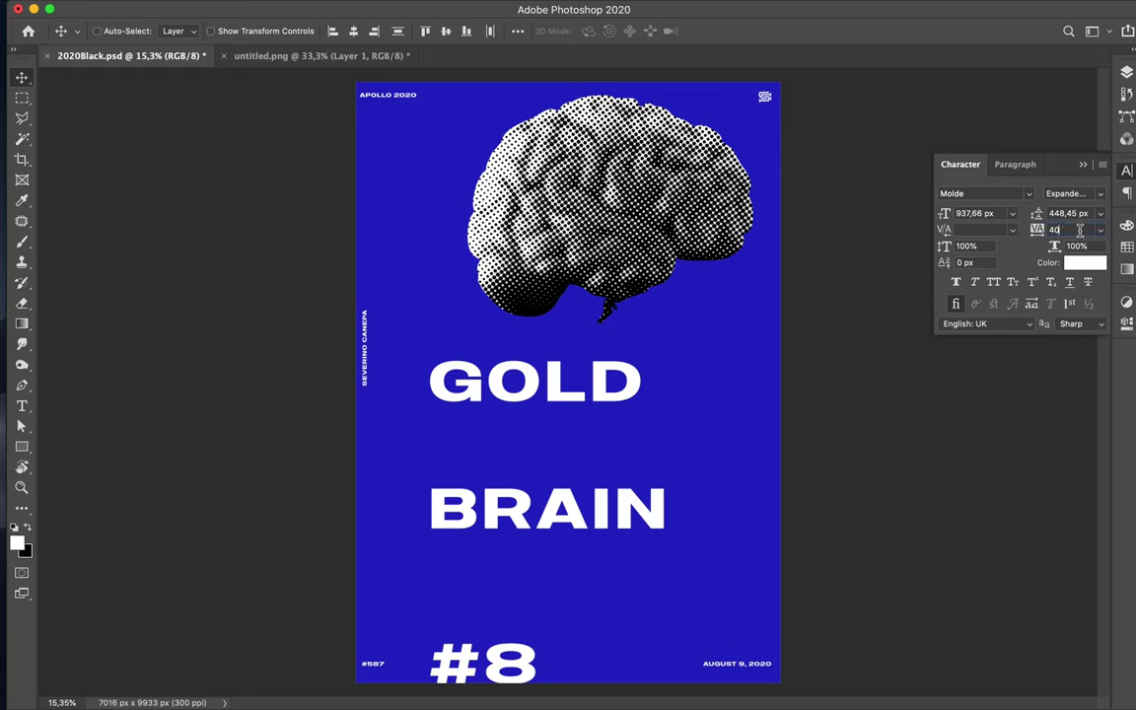
{"action": "type", "text": "0"}
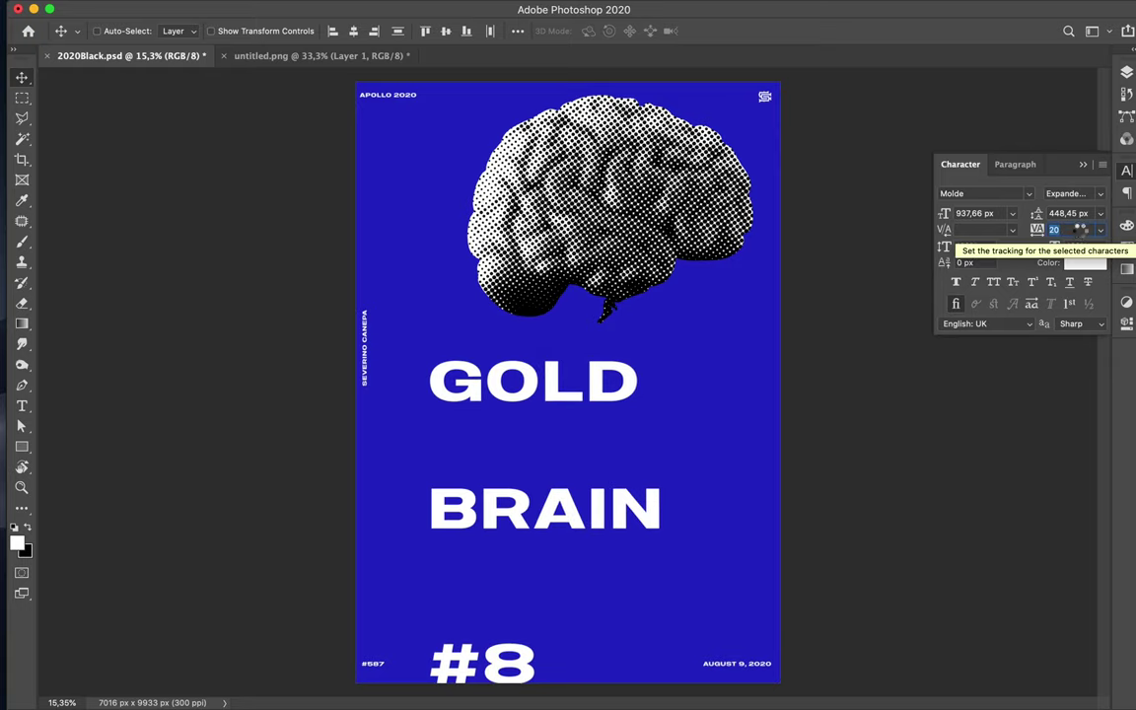
{"action": "key", "text": "Return"}
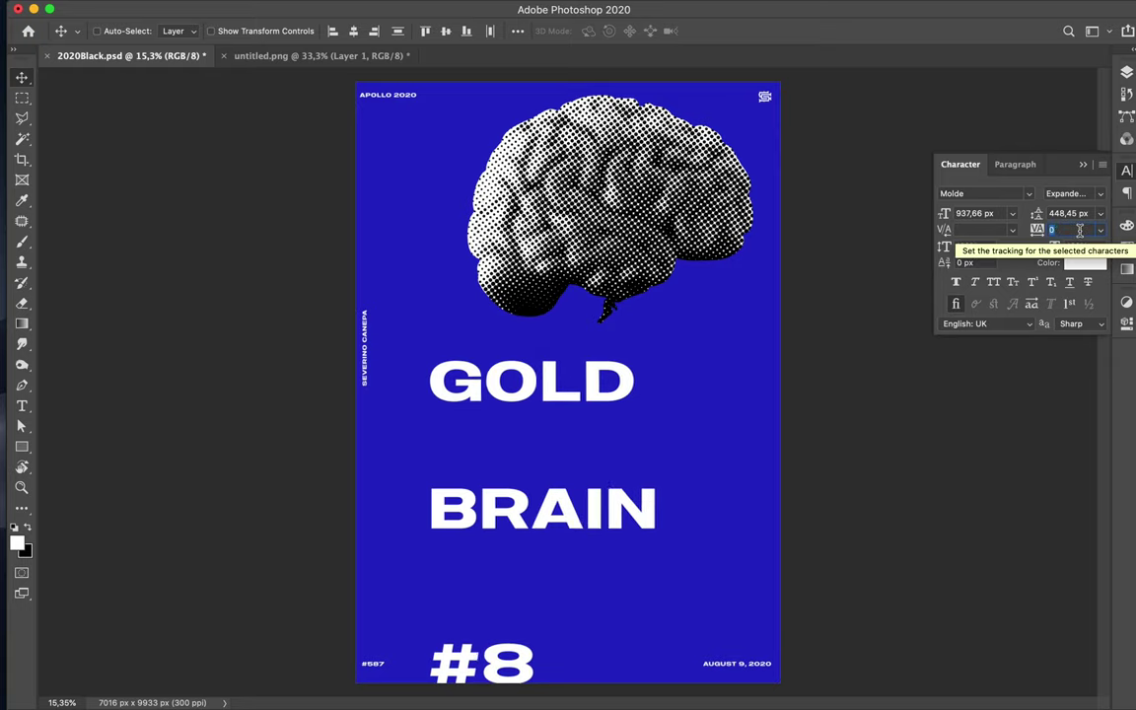
- Move BRAIN and #8 up beneath GOLD to form a tight, left-aligned three-line title
{"action": "left_click", "coordinate": [580, 515]}
{"action": "left_click_drag", "start_coordinate": [580, 529], "coordinate": [580, 455]}
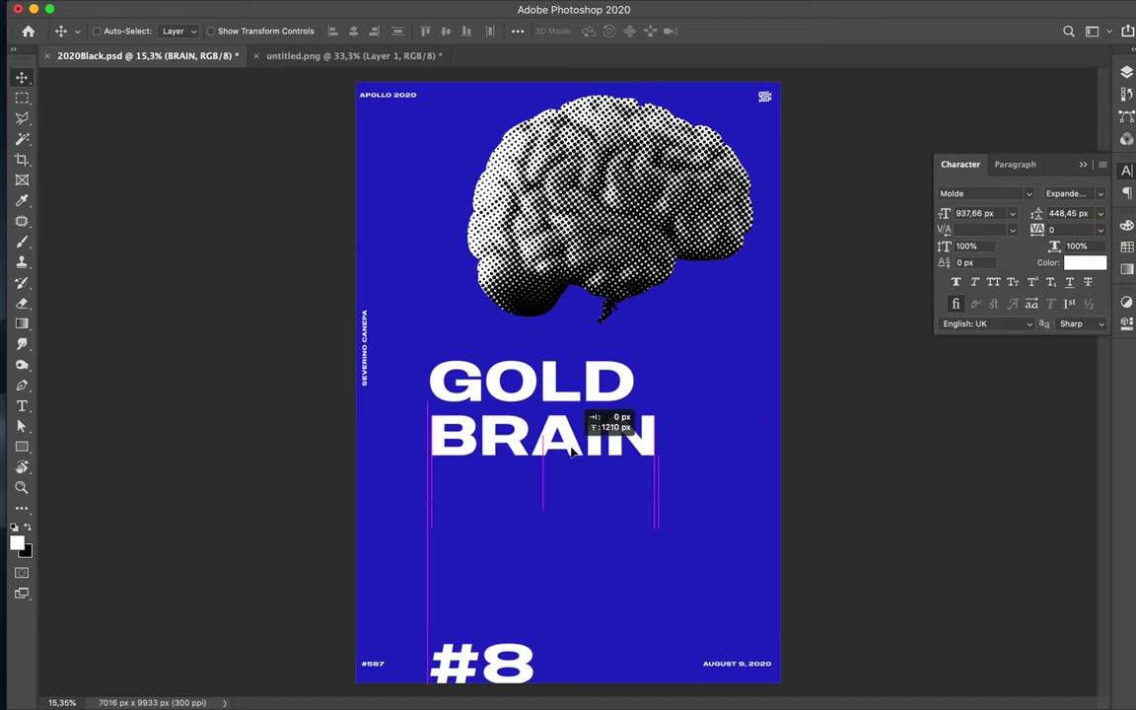
{"action": "key", "text": "super+z"}
{"action": "left_click_drag", "start_coordinate": [518, 654], "coordinate": [515, 444]}
- Distribute the vertical spacing of the three title words evenly, aligned to the selection
{"action": "left_click", "coordinate": [515, 522]}
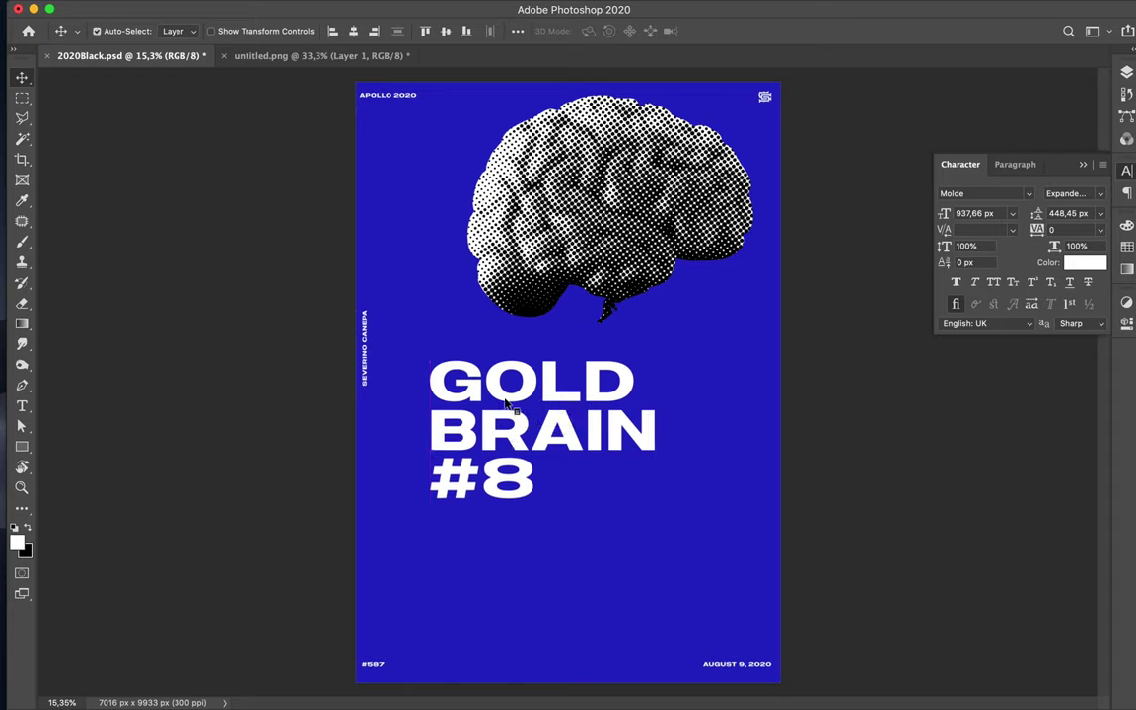
{"action": "left_click", "coordinate": [517, 32]}
{"action": "left_click", "coordinate": [566, 177]}
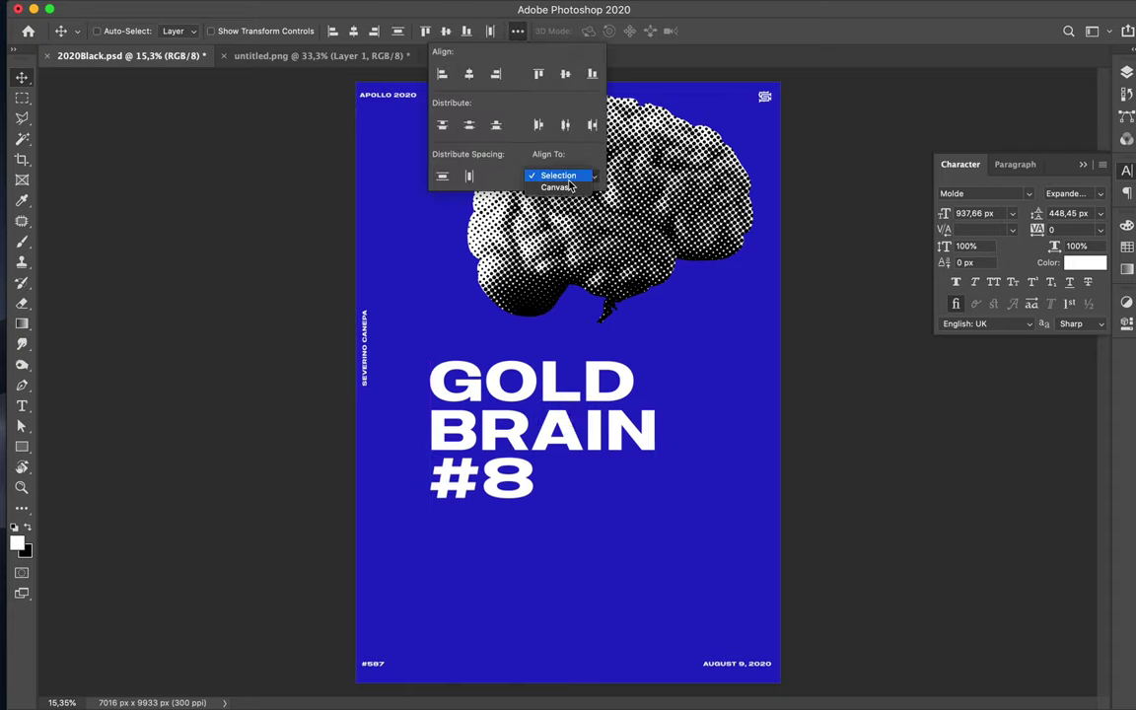
{"action": "left_click", "coordinate": [569, 178]}
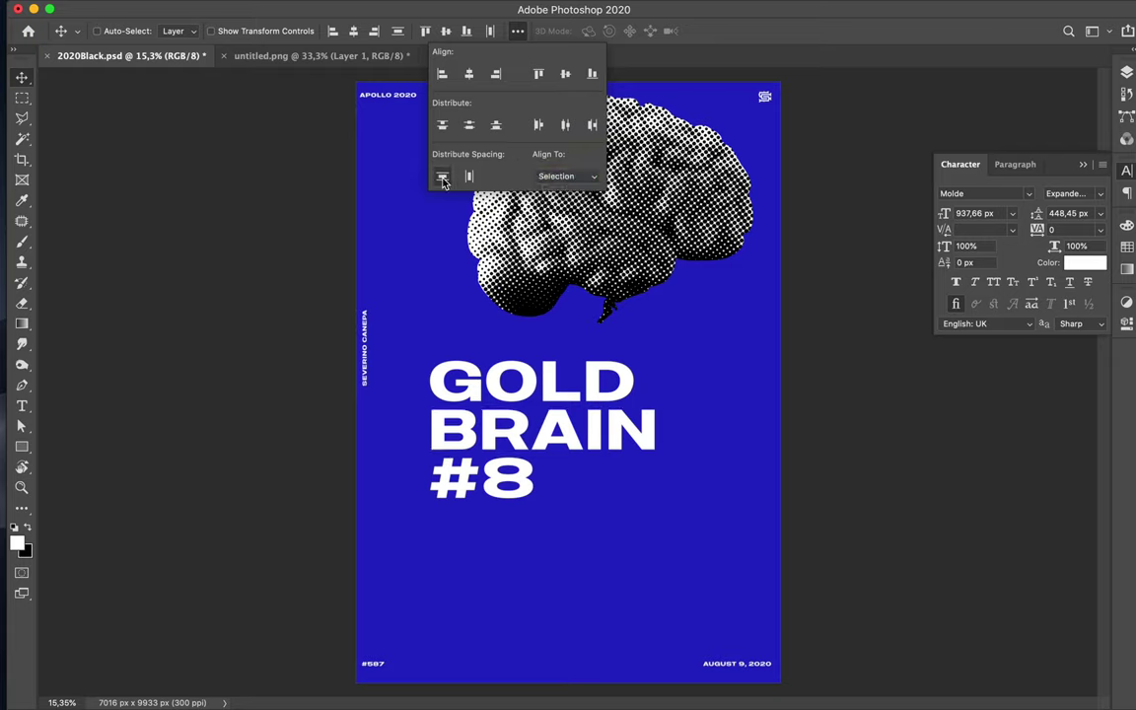
- Move the three title words to the poster's lower left and enlarge them to about 2018 px text, spanning past the poster's width
{"action": "left_click", "coordinate": [541, 390]}
{"action": "left_click_drag", "start_coordinate": [621, 395], "coordinate": [540, 484]}
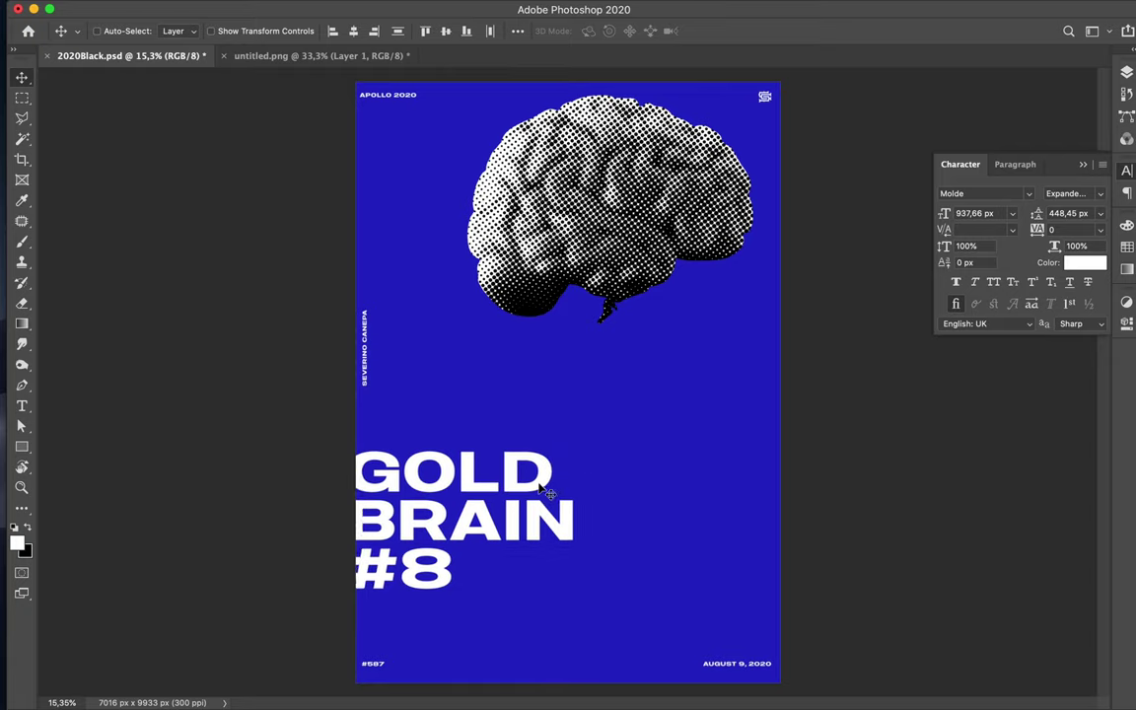
{"action": "key", "text": "super"}
{"action": "key", "text": "super+t"}
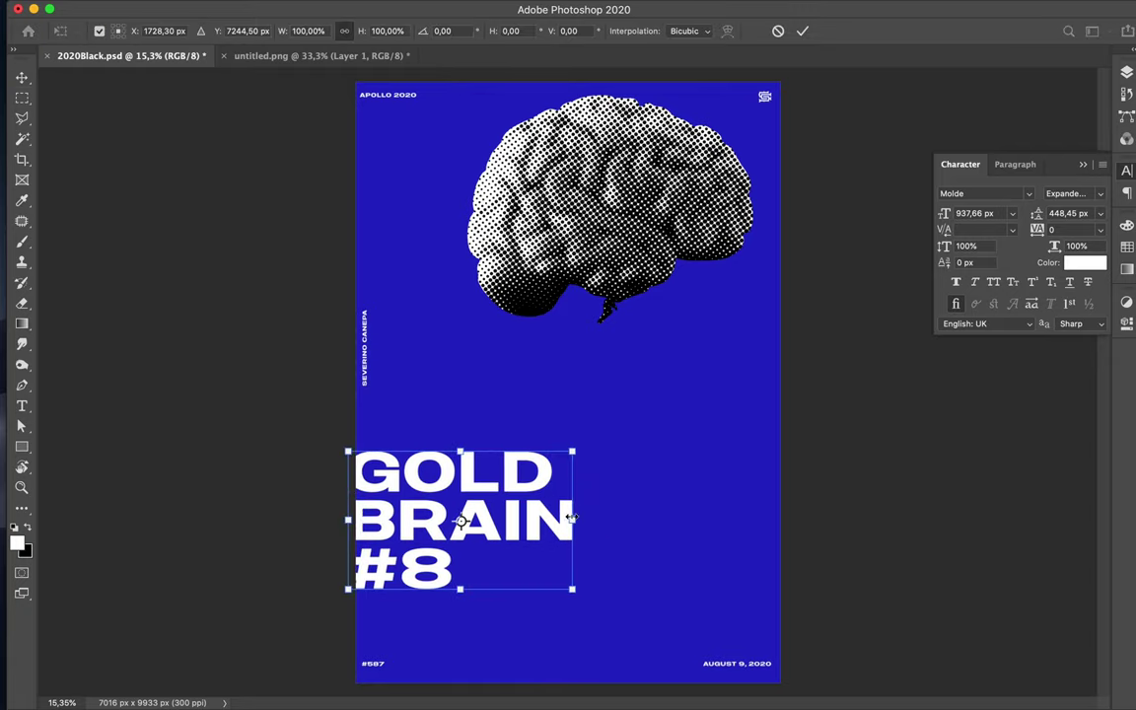
{"action": "left_click_drag", "start_coordinate": [572, 519], "coordinate": [830, 508]}
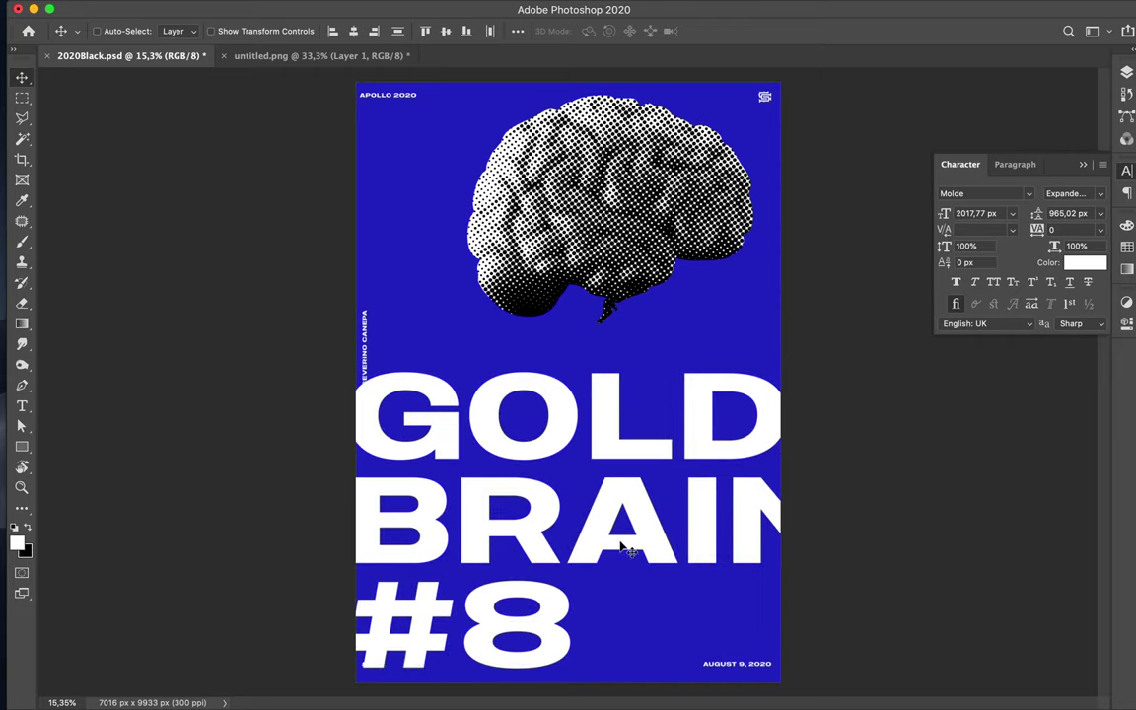
- Nudge the word GOLD down until it sits just above BRAIN with a narrow gap
{"action": "left_click", "coordinate": [614, 452], "text": "super"}
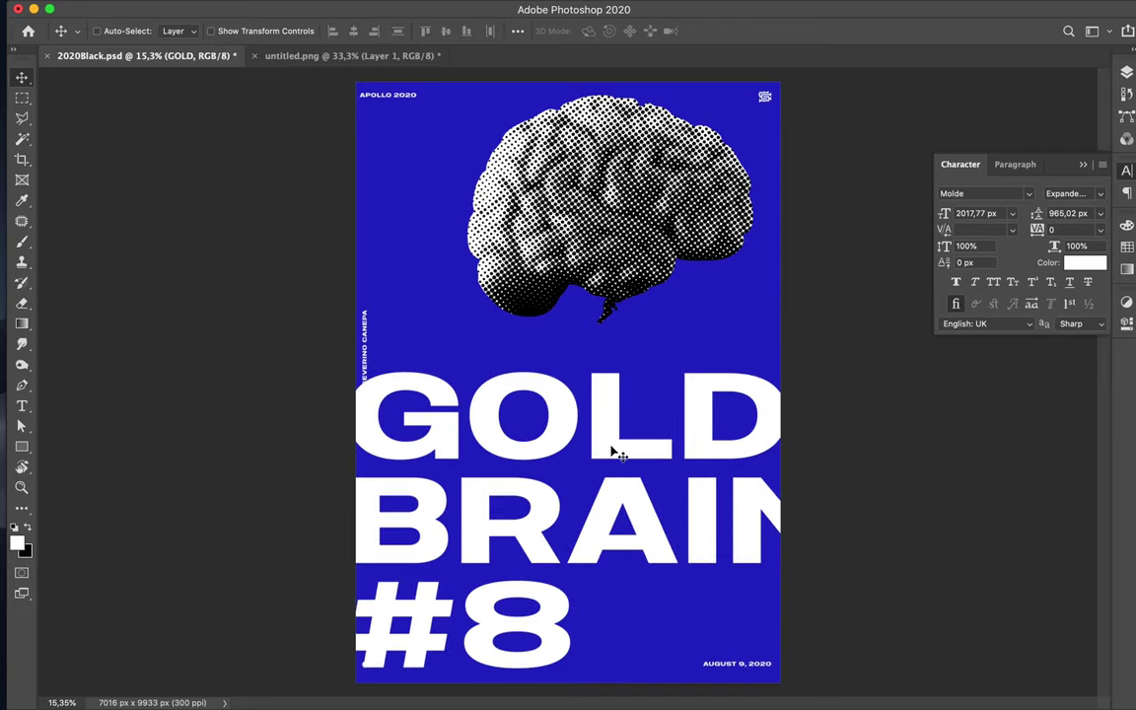
{"action": "key", "text": "shift+Down"}
{"action": "key", "text": "shift+Down"}
{"action": "key", "text": "shift+Down"}
{"action": "key", "text": "shift+Down"}
{"action": "key", "text": "shift+Down"}
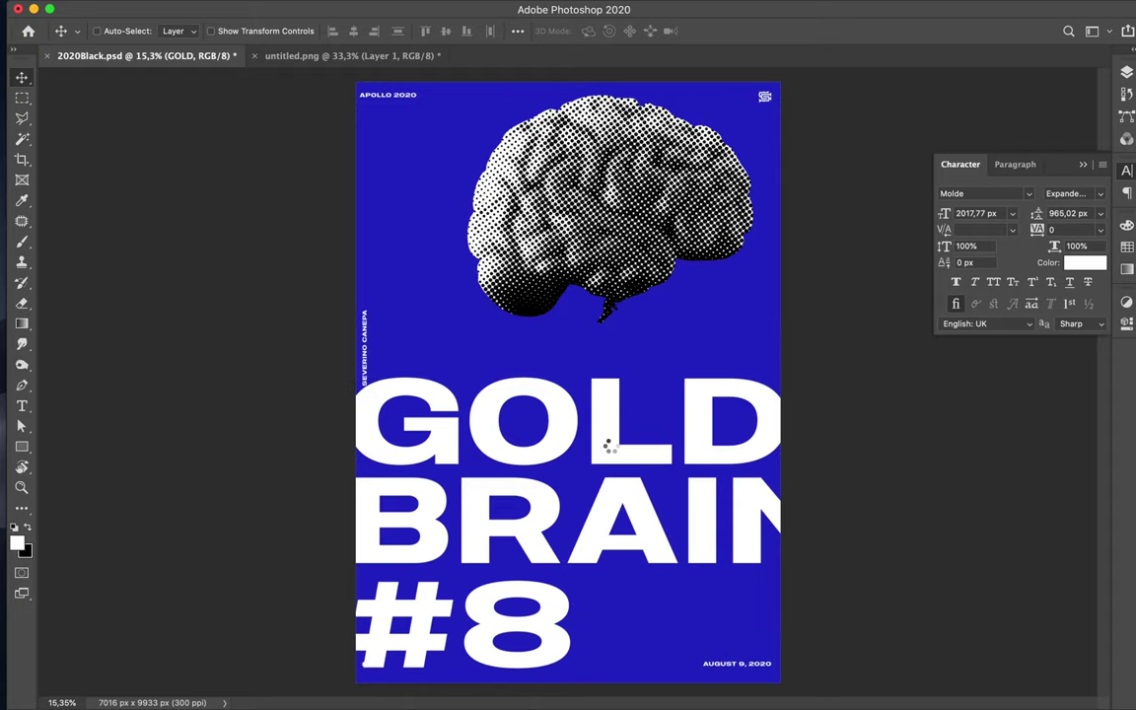
{"action": "key", "text": "shift+Down"}
{"action": "key", "text": "shift+Down"}
{"action": "key", "text": "shift+Down"}
{"action": "key", "text": "shift+Down"}
{"action": "key", "text": "shift+Down"}
{"action": "key", "text": "shift+Down"}
{"action": "key", "text": "shift+Down"}
{"action": "key", "text": "shift+Down"}
{"action": "key", "text": "shift+Down"}
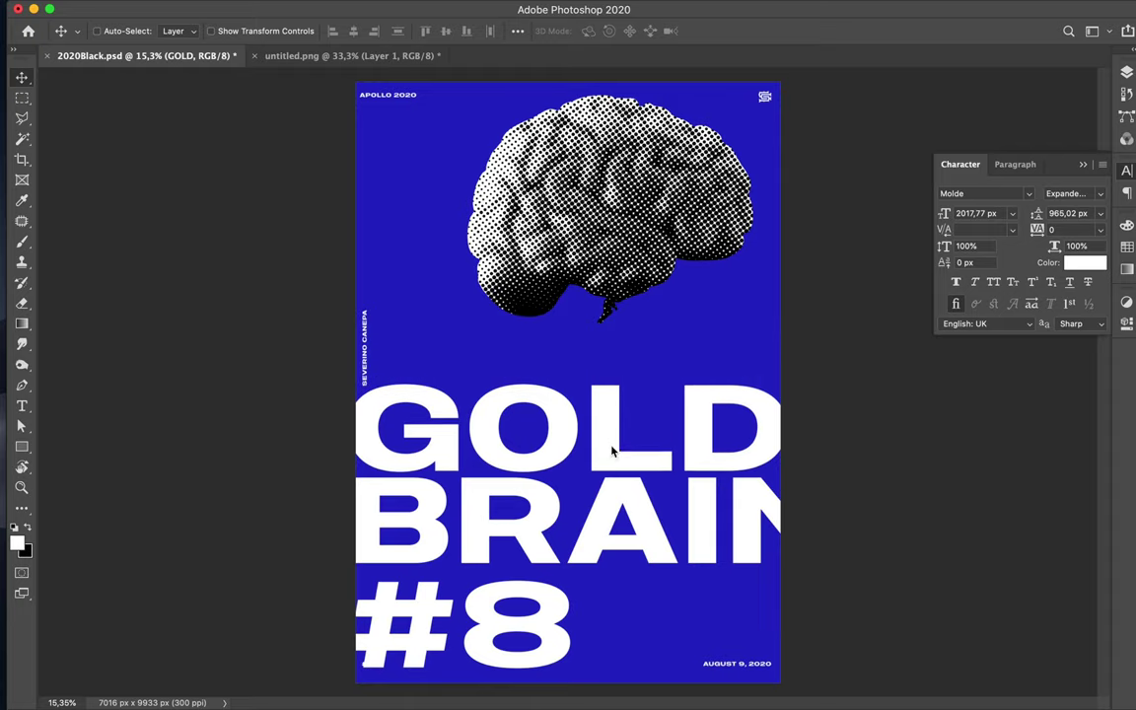
- Nudge the word GOLD down until its base slightly overlaps the top of BRAIN
{"action": "key", "text": "shift+Down"}
{"action": "key", "text": "shift+Down"}
{"action": "key", "text": "shift+Down"}
{"action": "key", "text": "shift+Down"}
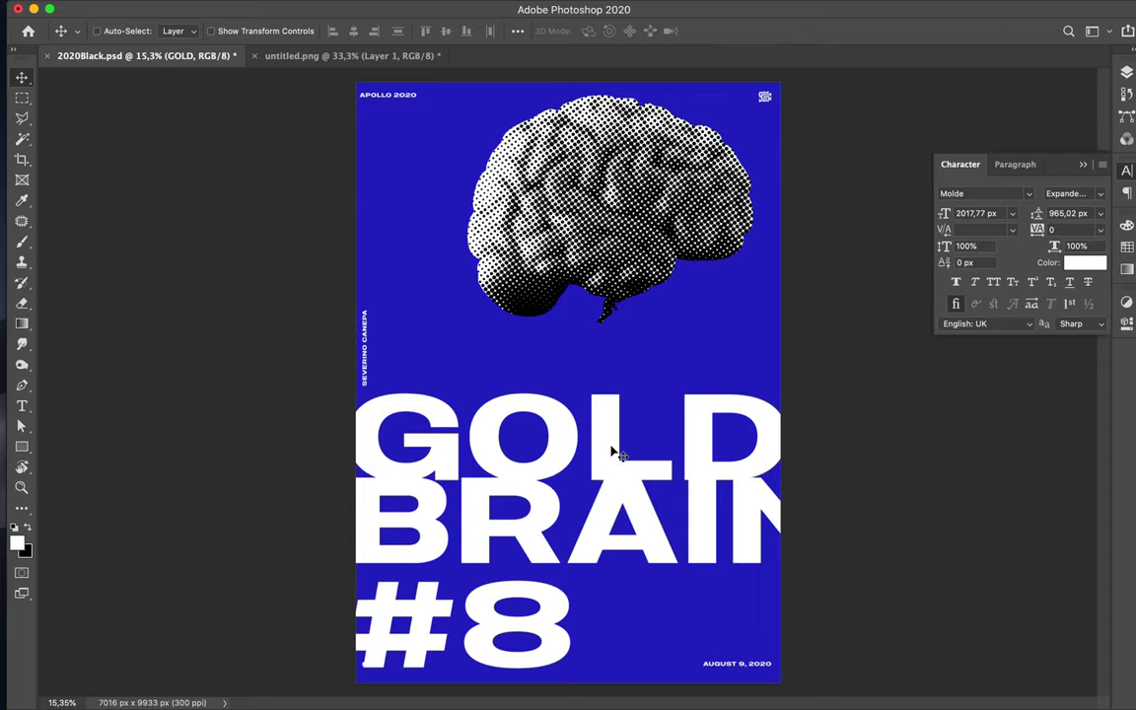
- Move the #8 title line up until its top overlaps the base of BRAIN
{"action": "key", "text": "super"}
{"action": "left_click", "coordinate": [555, 596], "text": "super"}
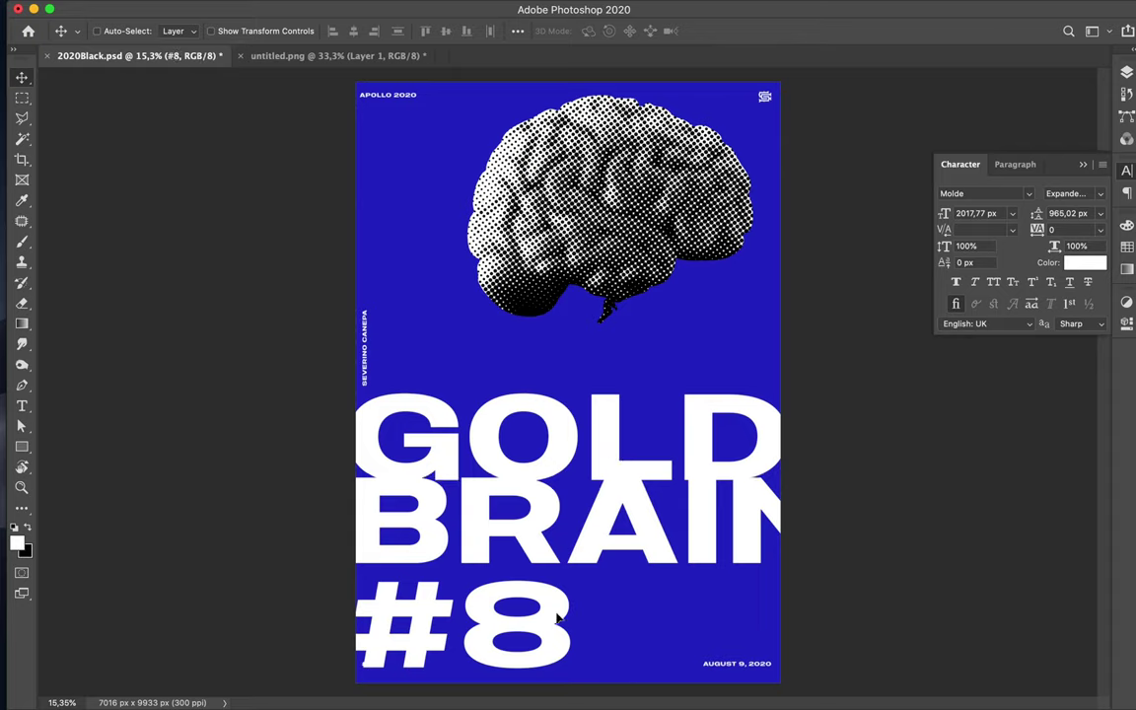
{"action": "key", "text": "shift+Up"}
{"action": "key", "text": "shift+Up"}
{"action": "key", "text": "shift+Up"}
{"action": "key", "text": "shift+Up"}
{"action": "key", "text": "shift+Up"}
{"action": "key", "text": "shift+Up"}
{"action": "key", "text": "shift+Up"}
{"action": "key", "text": "shift+Up"}
{"action": "key", "text": "shift+Up"}
{"action": "key", "text": "shift+Up"}
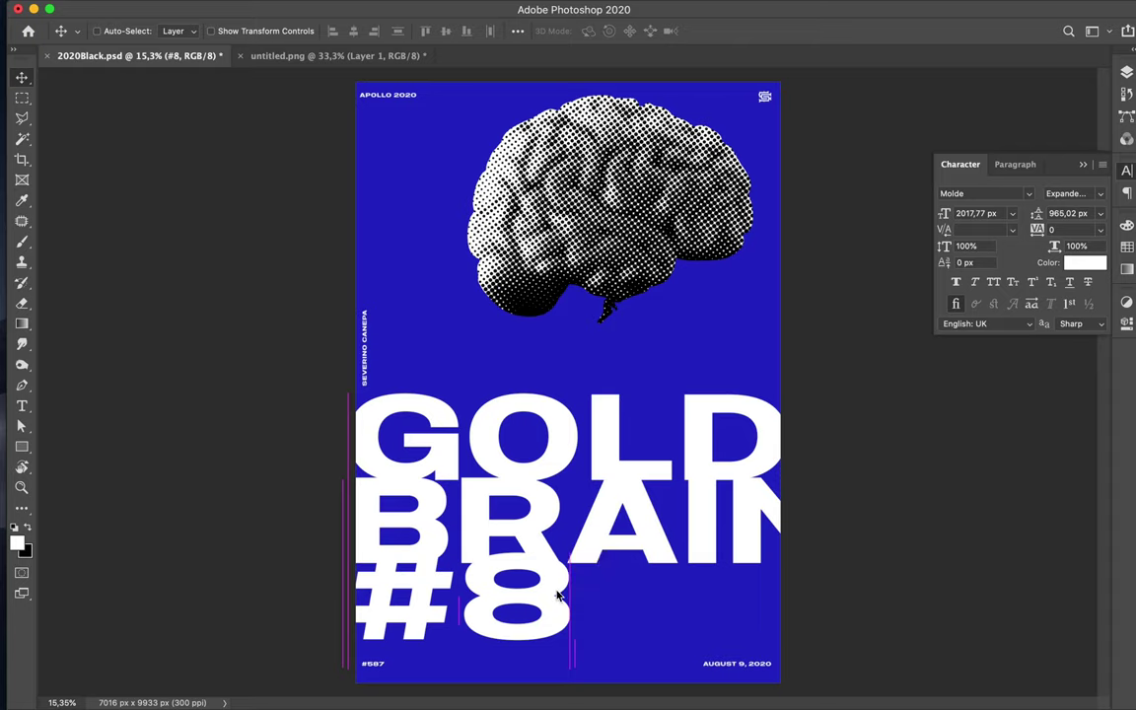
{"action": "left_click_drag", "start_coordinate": [557, 596], "coordinate": [559, 597]}
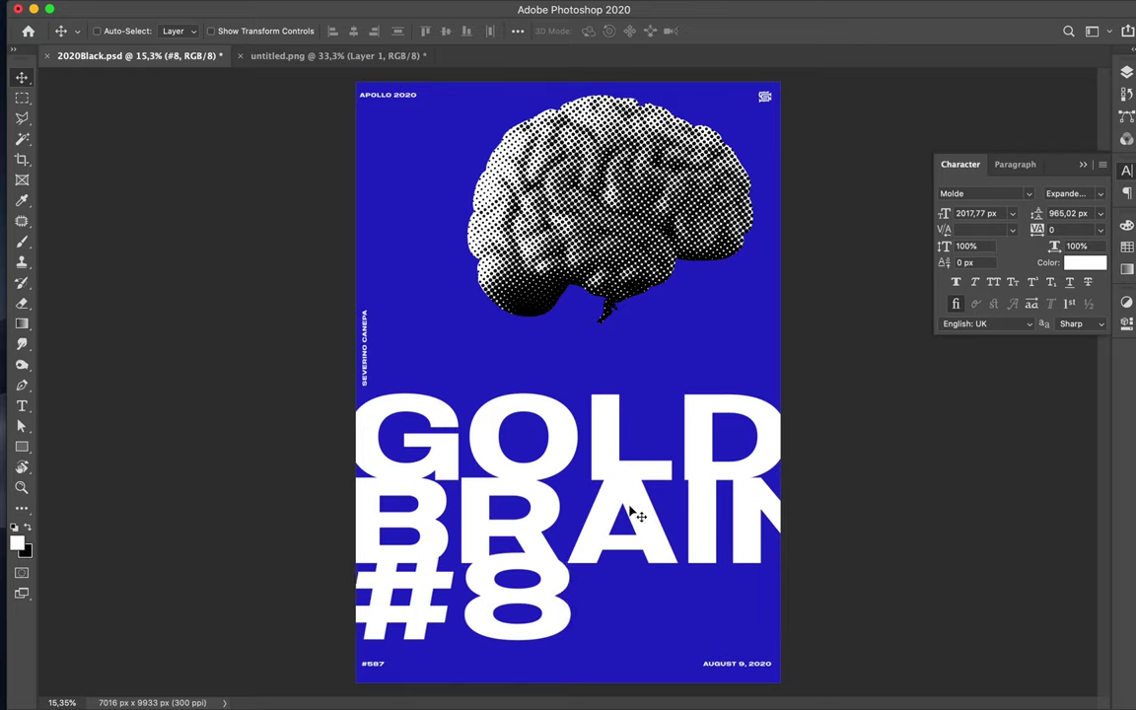
{"action": "key", "text": "super"}
{"action": "left_click", "coordinate": [701, 447]}
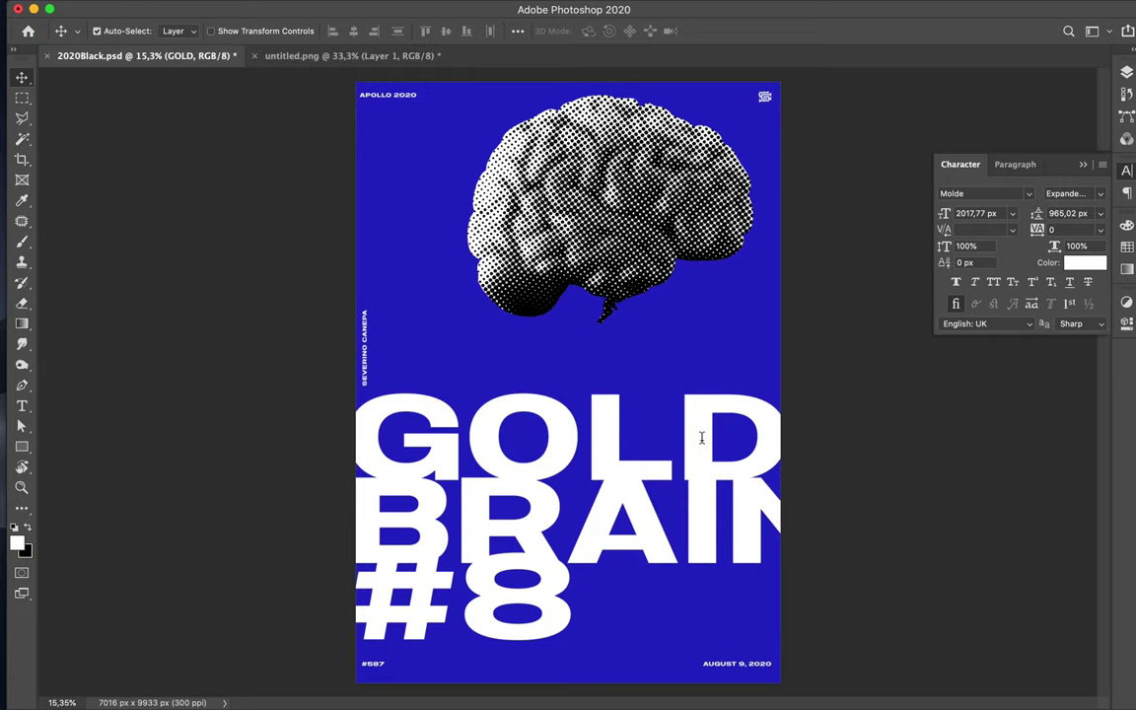
{"action": "double_click", "coordinate": [701, 437]}
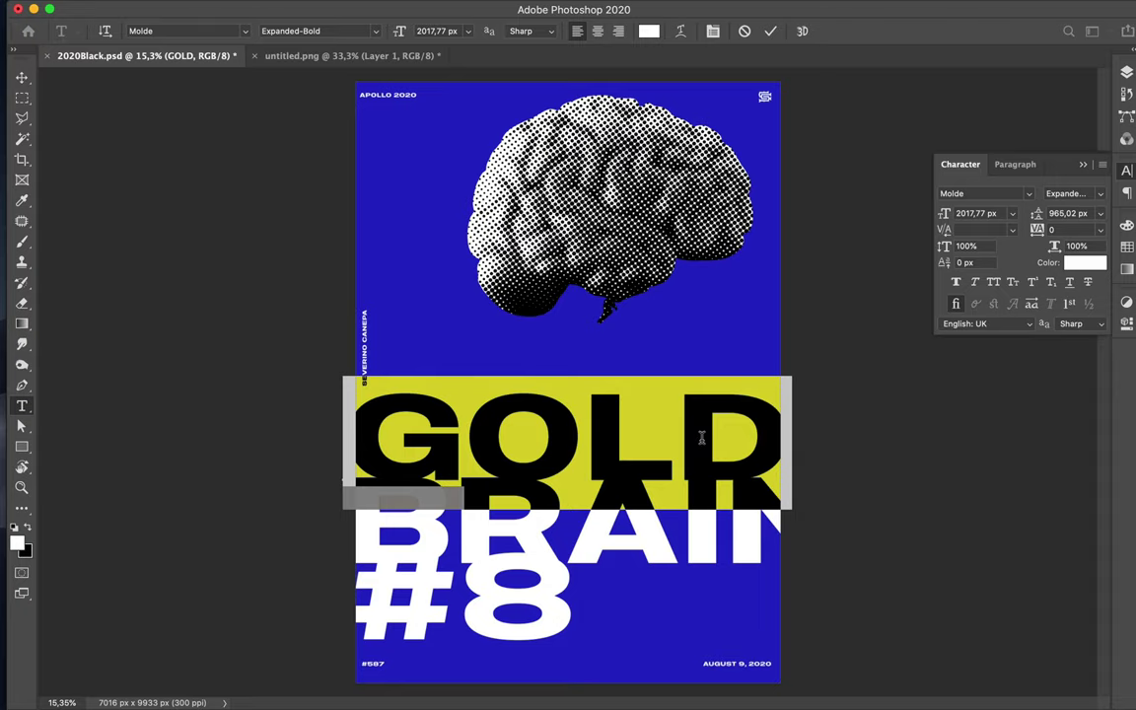
{"action": "left_click", "coordinate": [701, 437]}
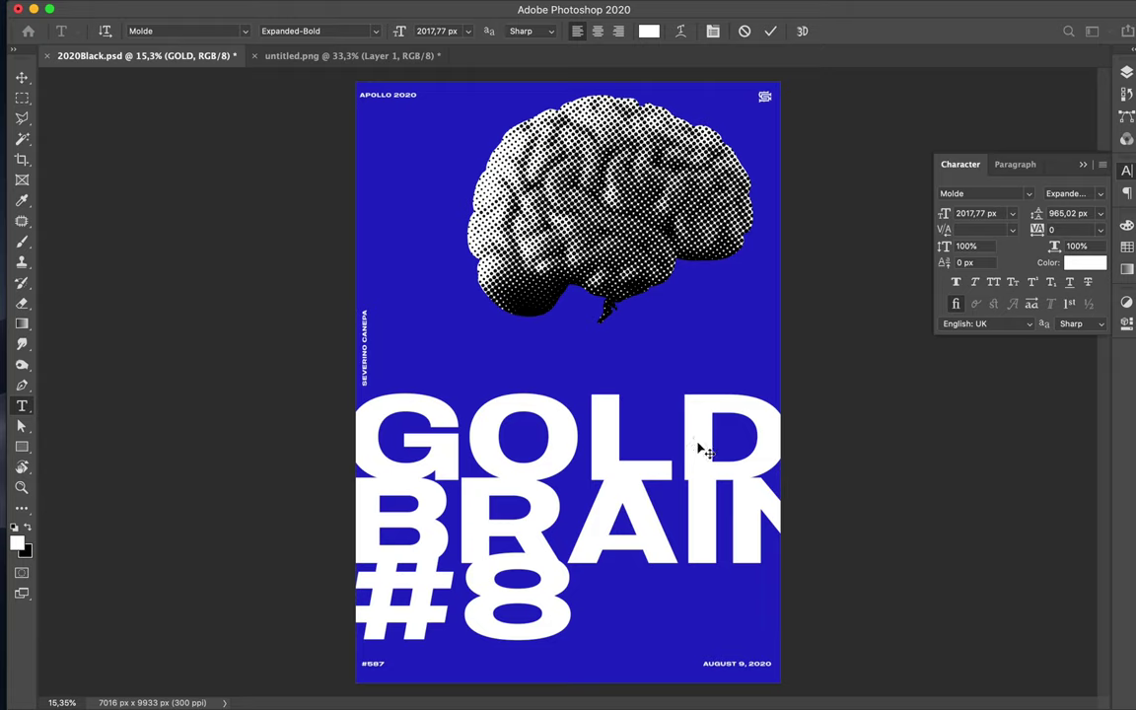
{"action": "key", "text": "v"}
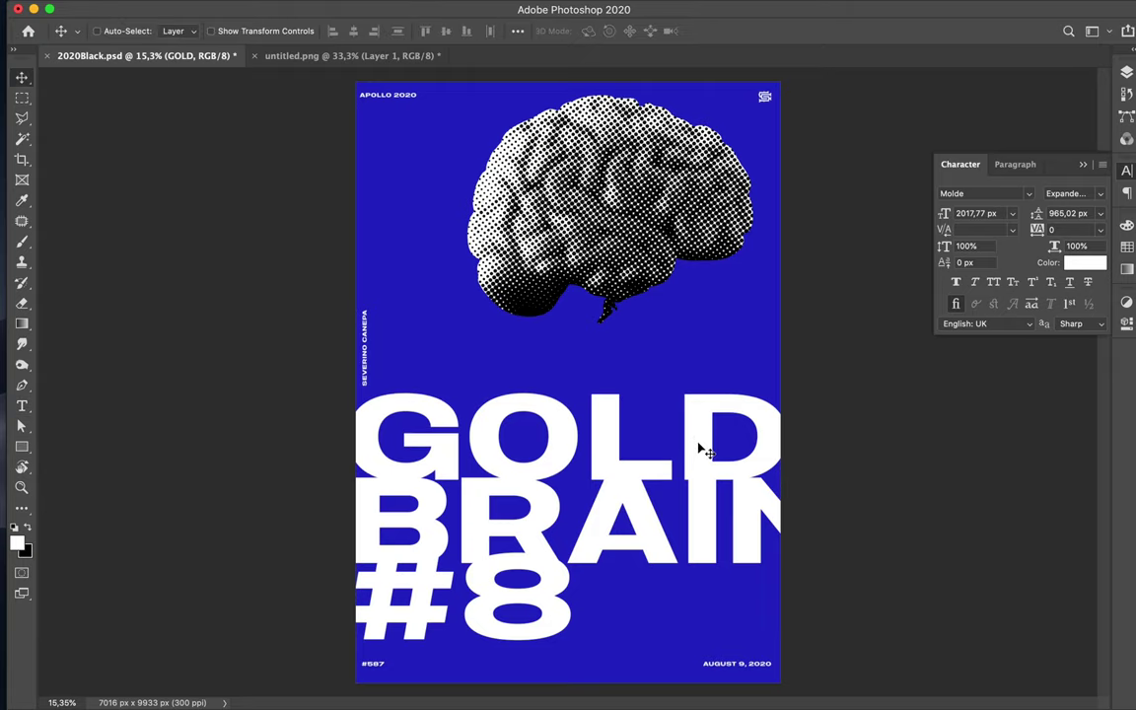
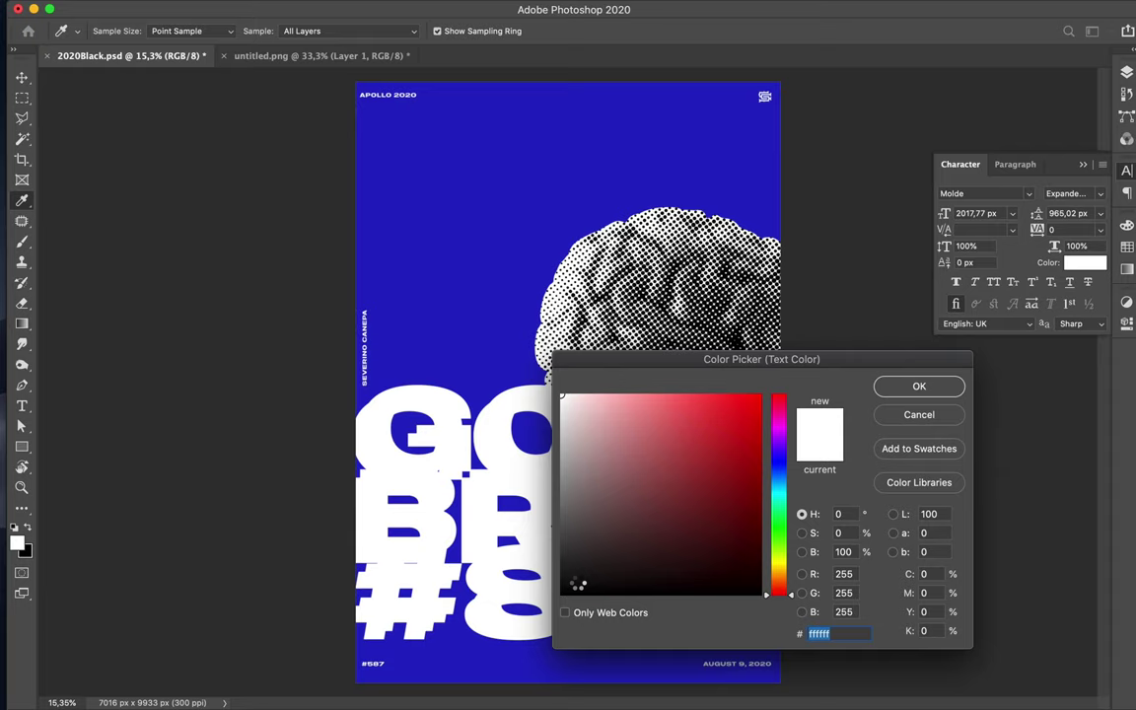
- Set the text color of the offset duplicate title words to near-black #010101
{"action": "left_click", "coordinate": [656, 518]}
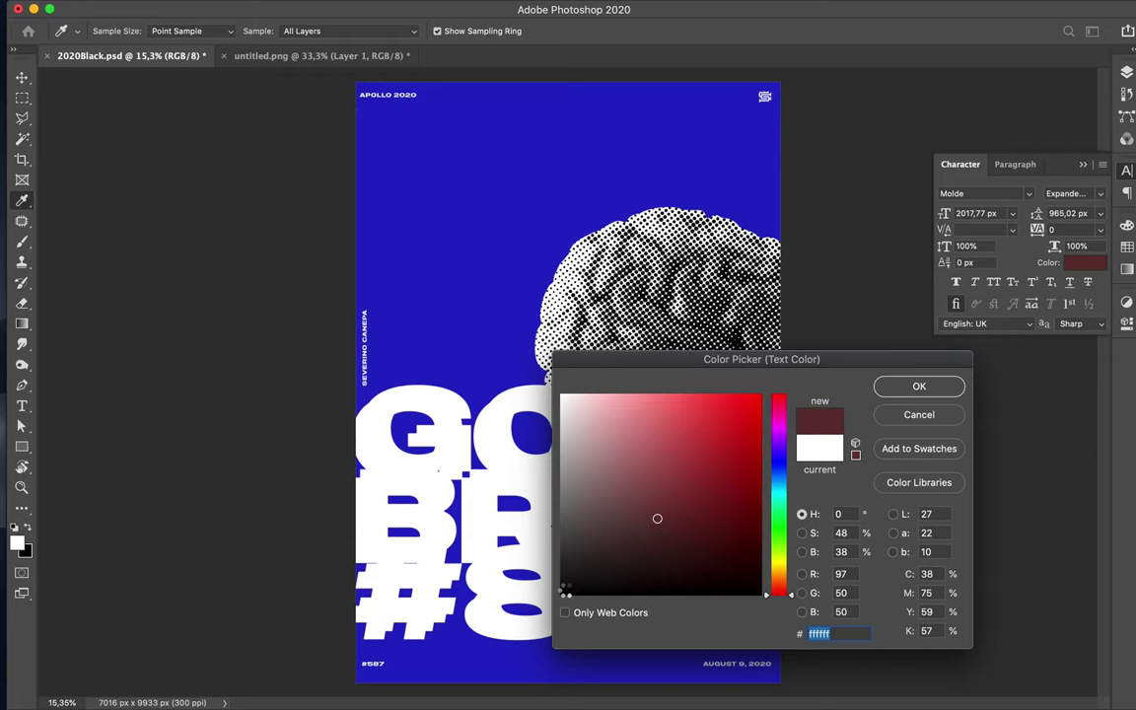
{"action": "left_click", "coordinate": [566, 589]}
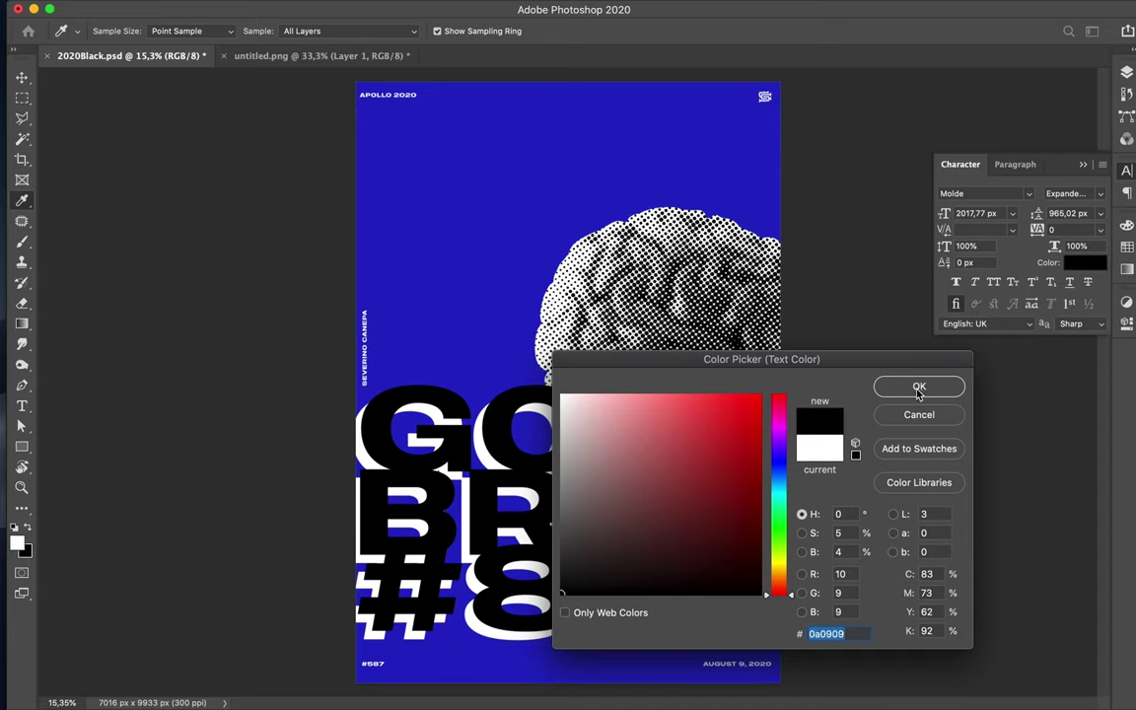
{"action": "left_click", "coordinate": [918, 391]}
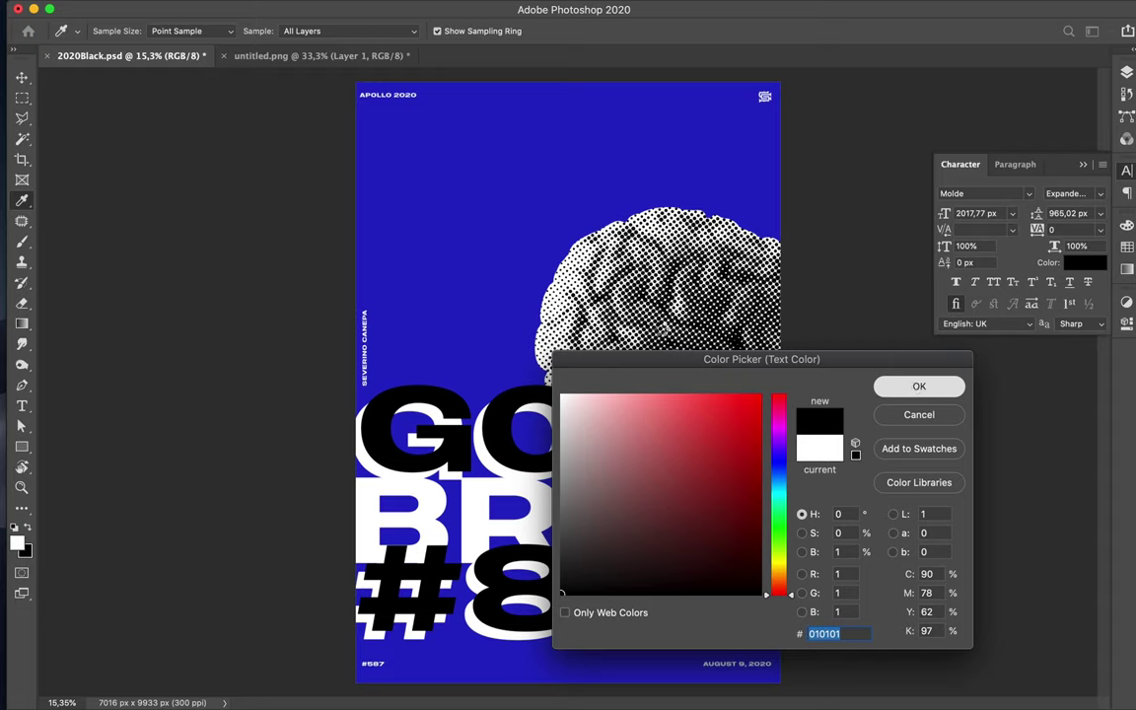
{"action": "left_click_drag", "start_coordinate": [653, 359], "coordinate": [880, 352]}
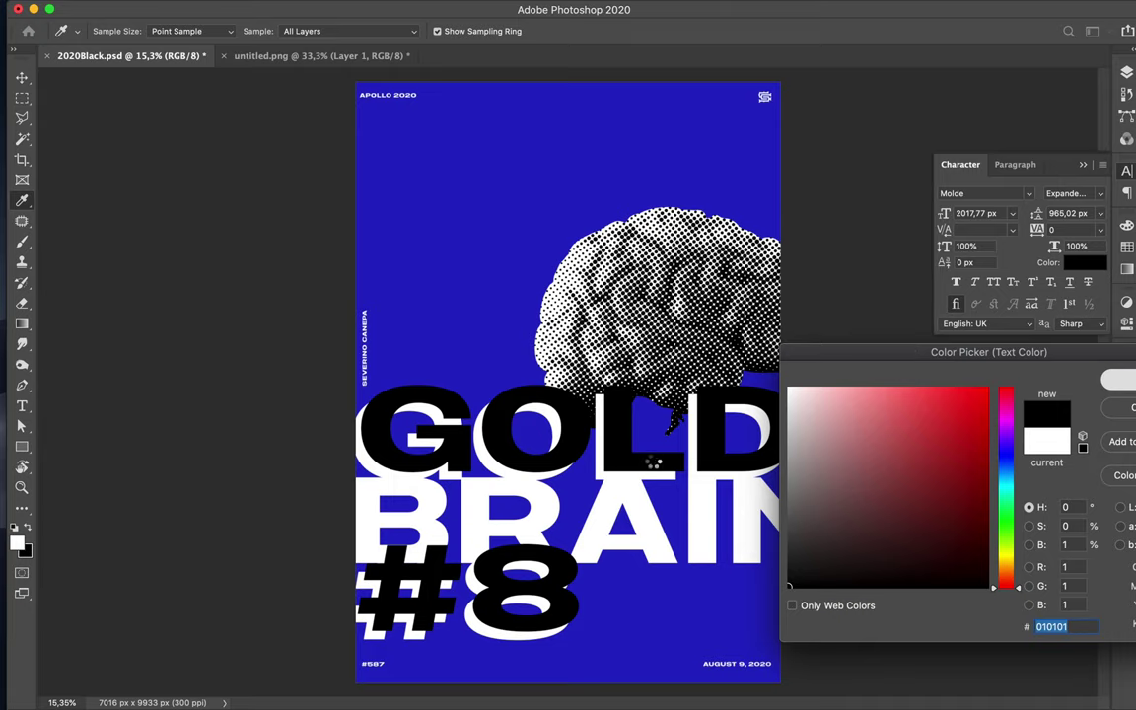
{"action": "key", "text": "Return"}
{"action": "key", "text": "v"}
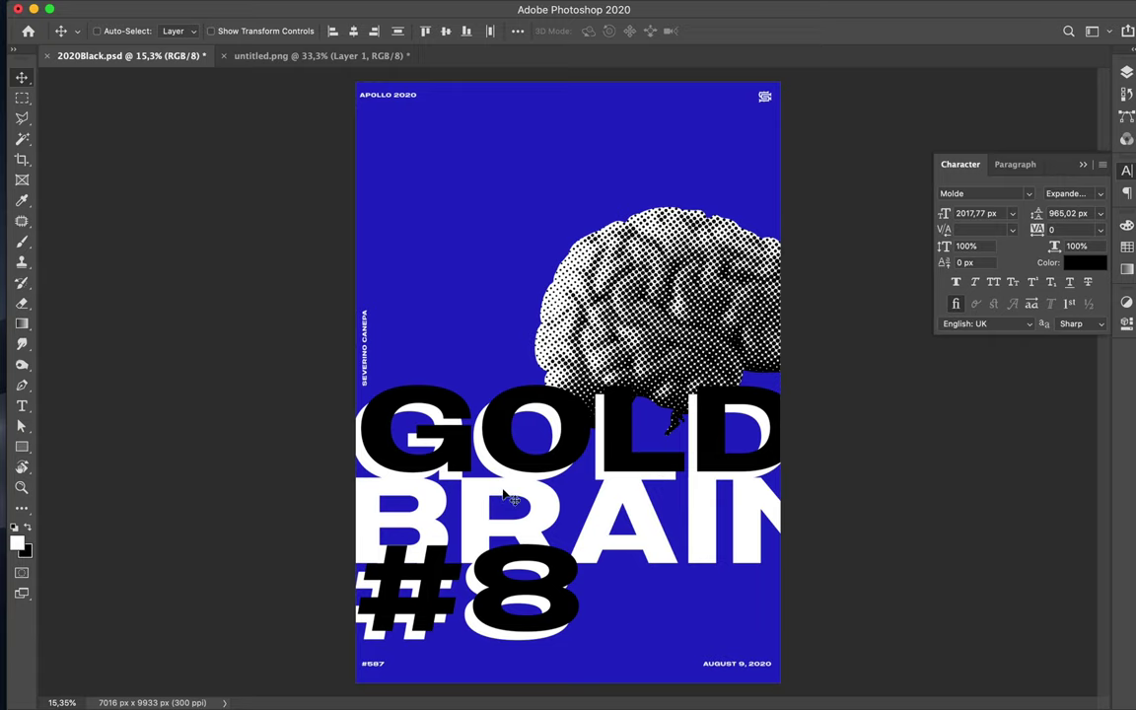
- Hide and show the duplicate BRAIN, GOLD and #8 text layers to check them against the white title
{"action": "key", "text": "super"}
{"action": "left_click", "coordinate": [654, 535], "text": "super"}
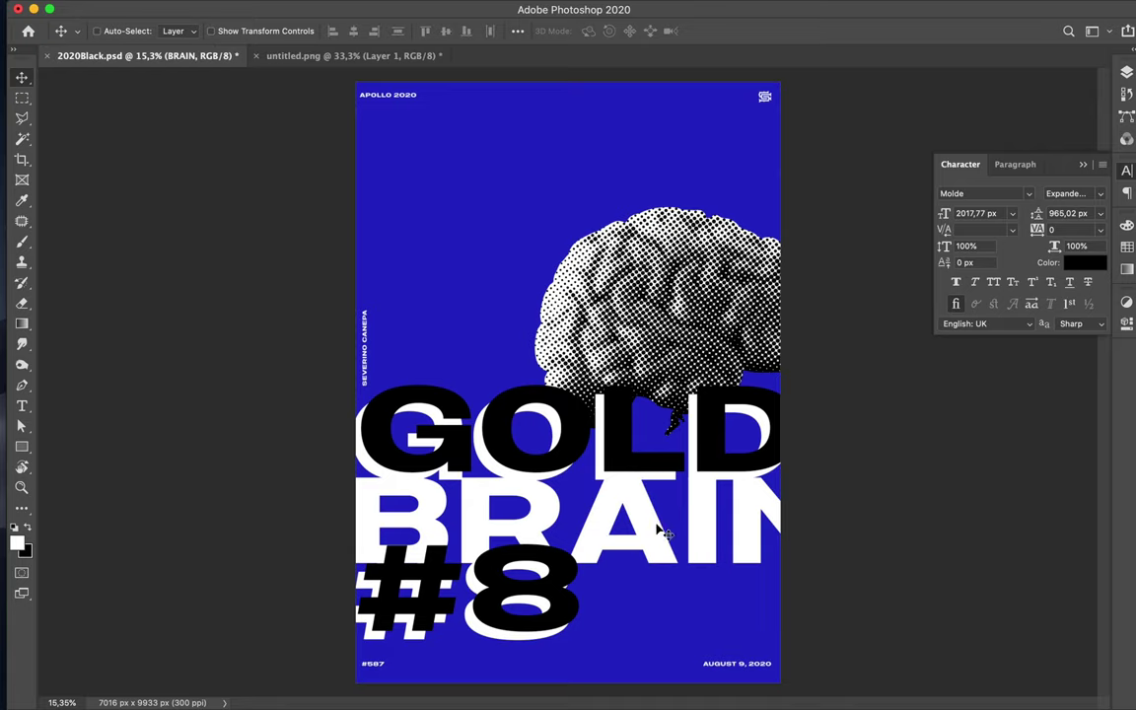
{"action": "left_click", "coordinate": [1128, 91]}
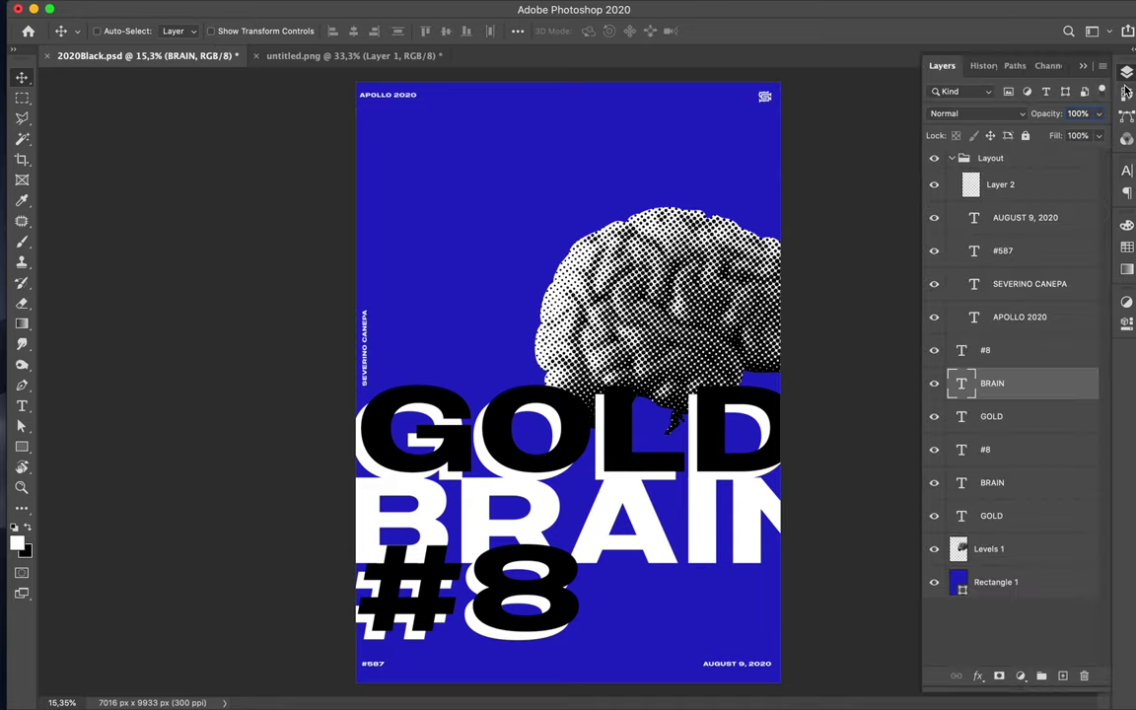
{"action": "left_click", "coordinate": [999, 417], "text": "shift"}
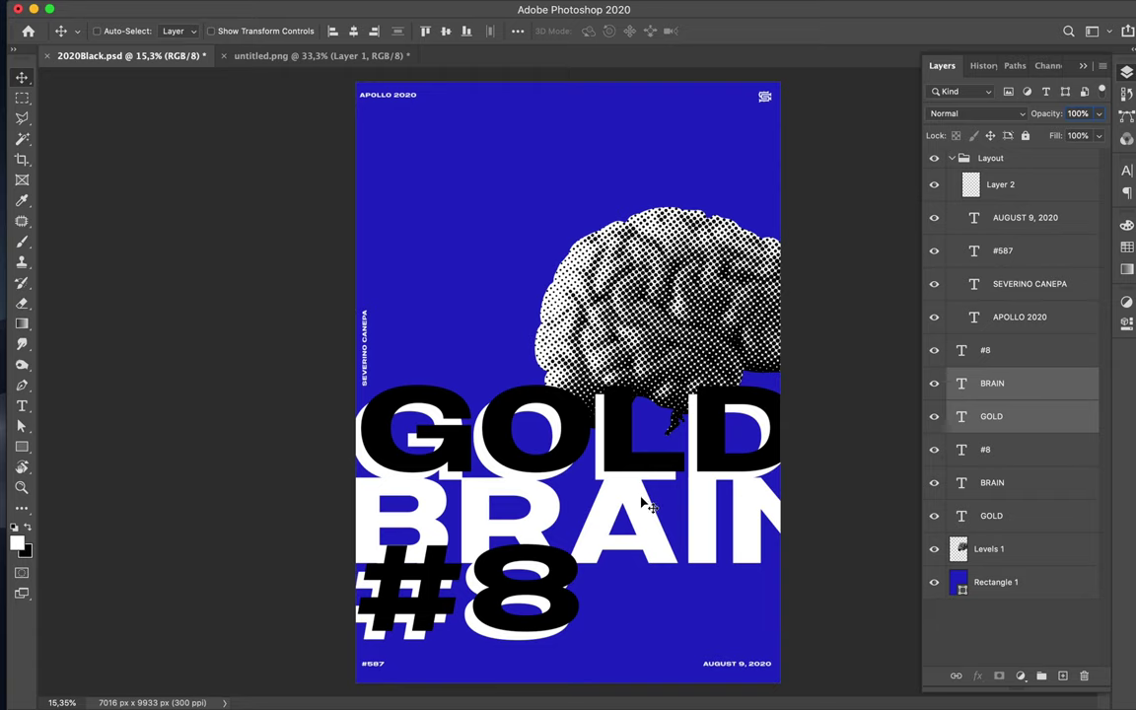
{"action": "scroll", "coordinate": [641, 505], "scroll_direction": "down", "scroll_amount": 3}
{"action": "scroll", "coordinate": [641, 505], "scroll_direction": "up", "scroll_amount": 5}
{"action": "scroll", "coordinate": [641, 505], "scroll_direction": "up", "scroll_amount": 8}
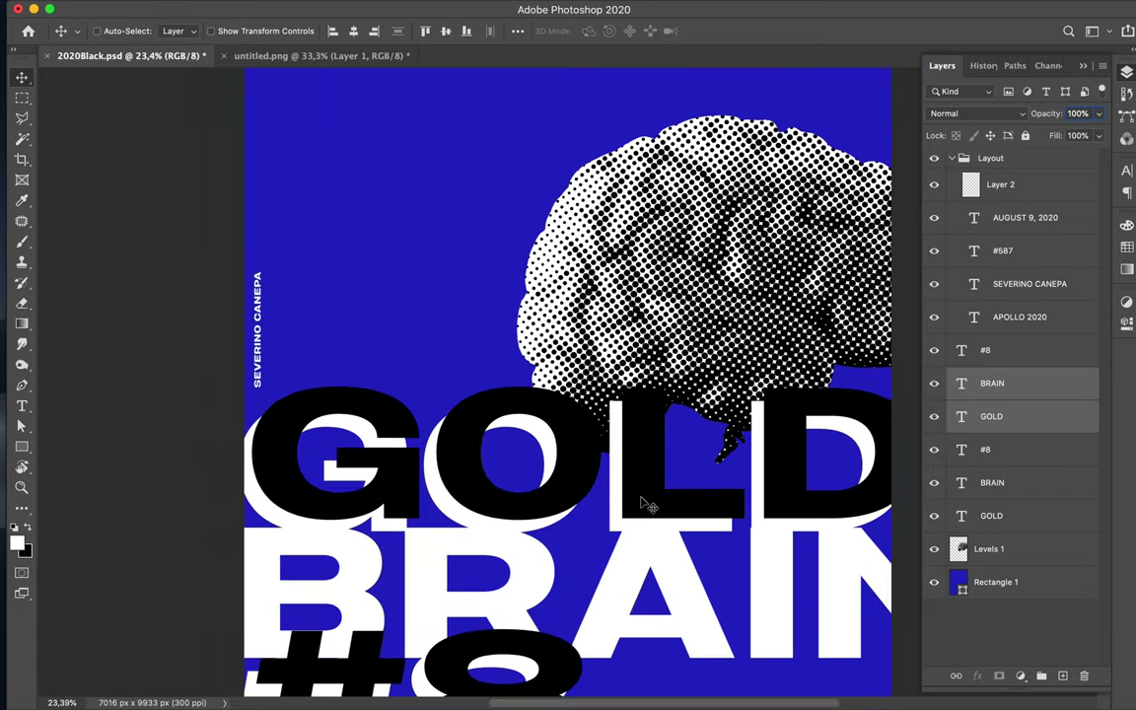
{"action": "scroll", "coordinate": [646, 505], "scroll_direction": "up", "scroll_amount": 3}
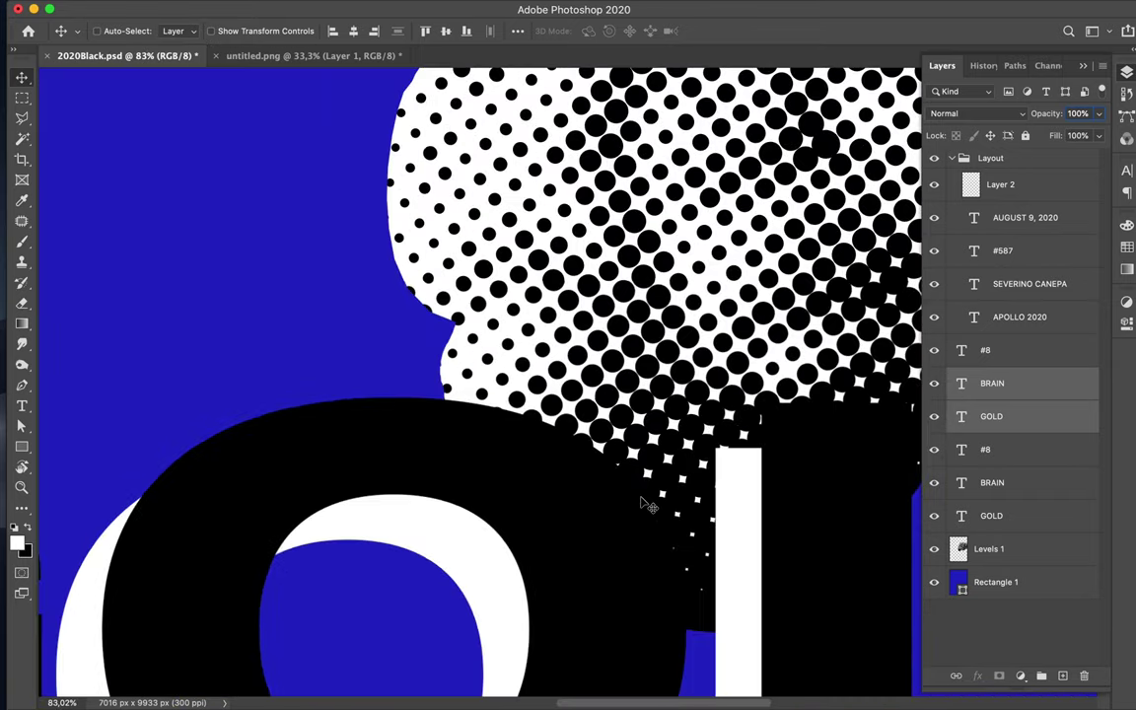
{"action": "scroll", "coordinate": [646, 505], "scroll_direction": "down", "scroll_amount": 10}
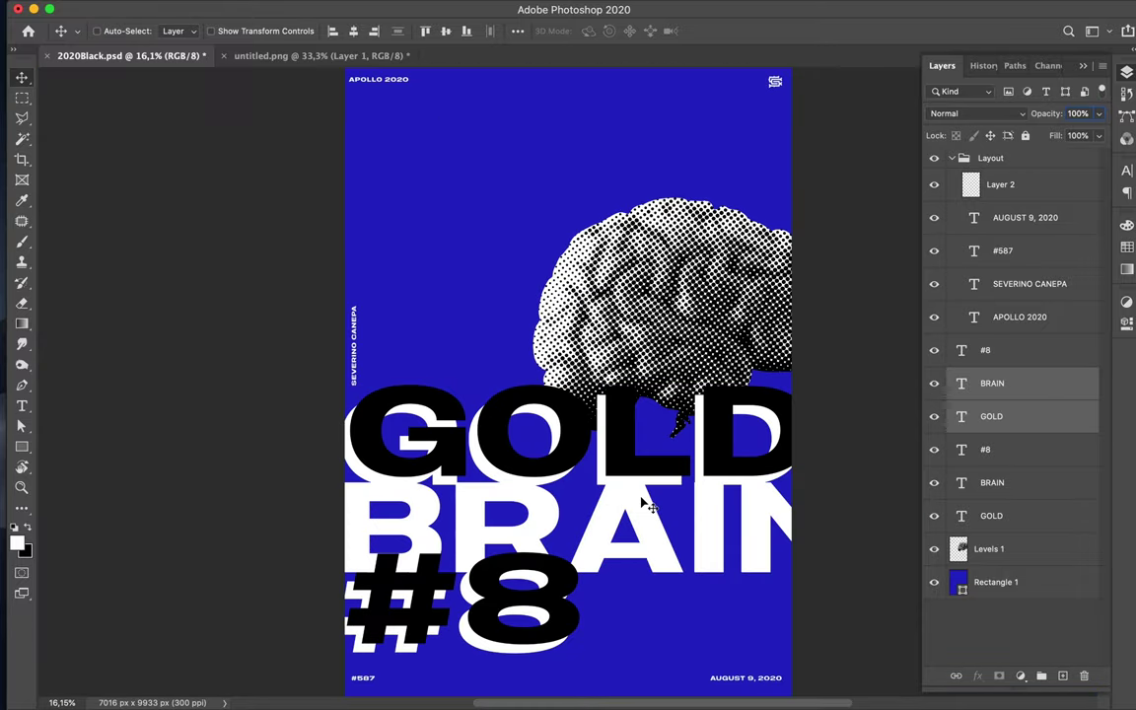
{"action": "left_click", "coordinate": [934, 383]}
{"action": "left_click", "coordinate": [934, 416]}
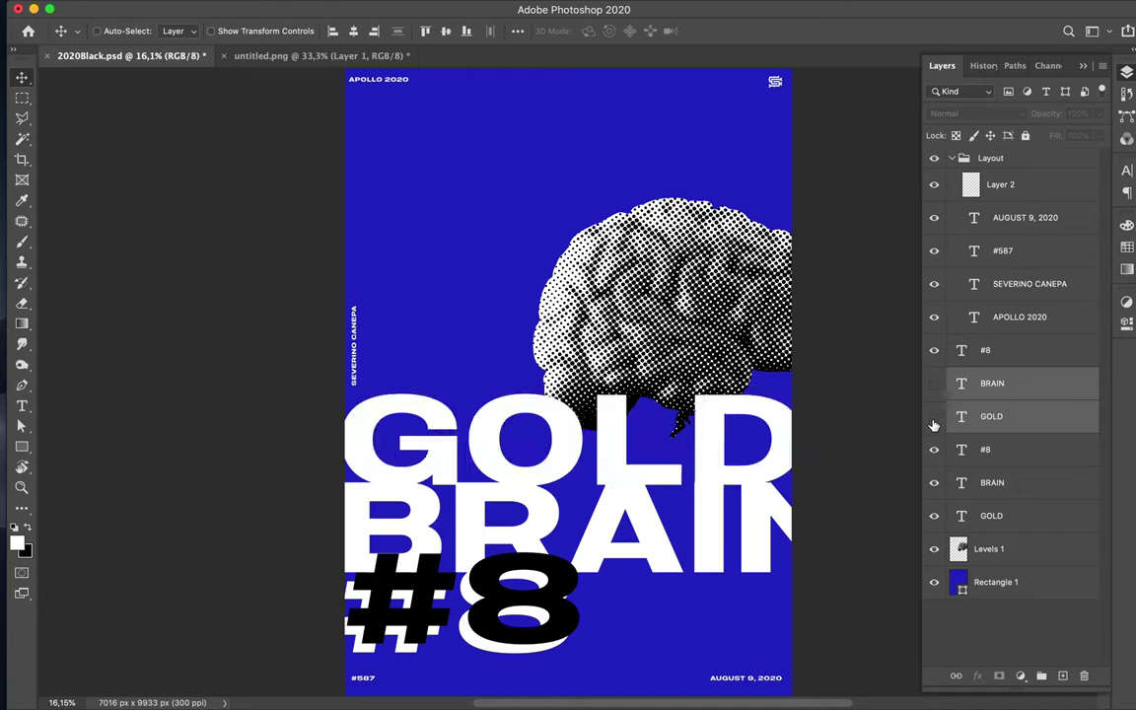
{"action": "left_click", "coordinate": [933, 384]}
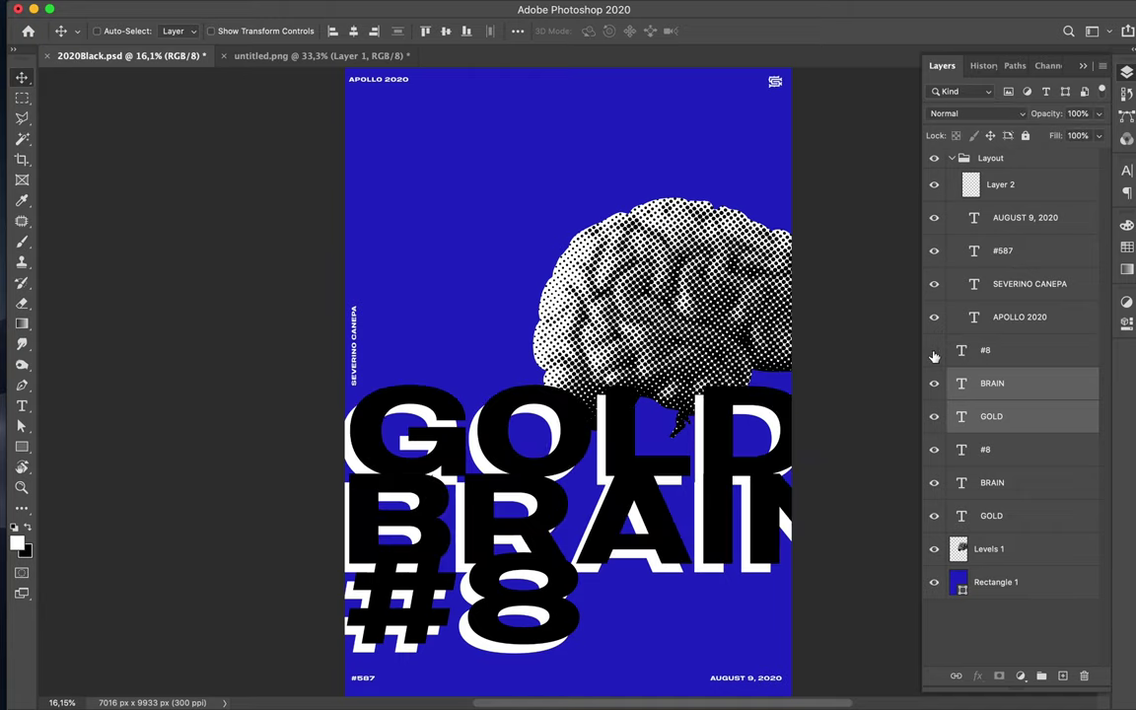
{"action": "left_click", "coordinate": [934, 351]}
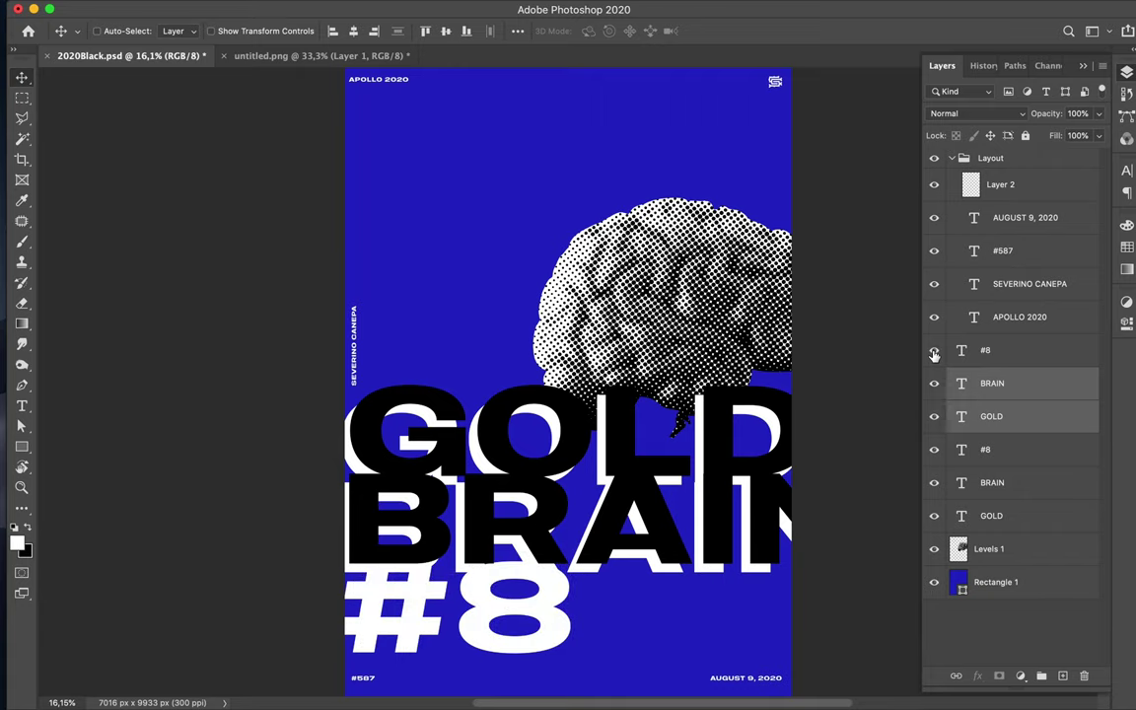
{"action": "left_click", "coordinate": [934, 353]}
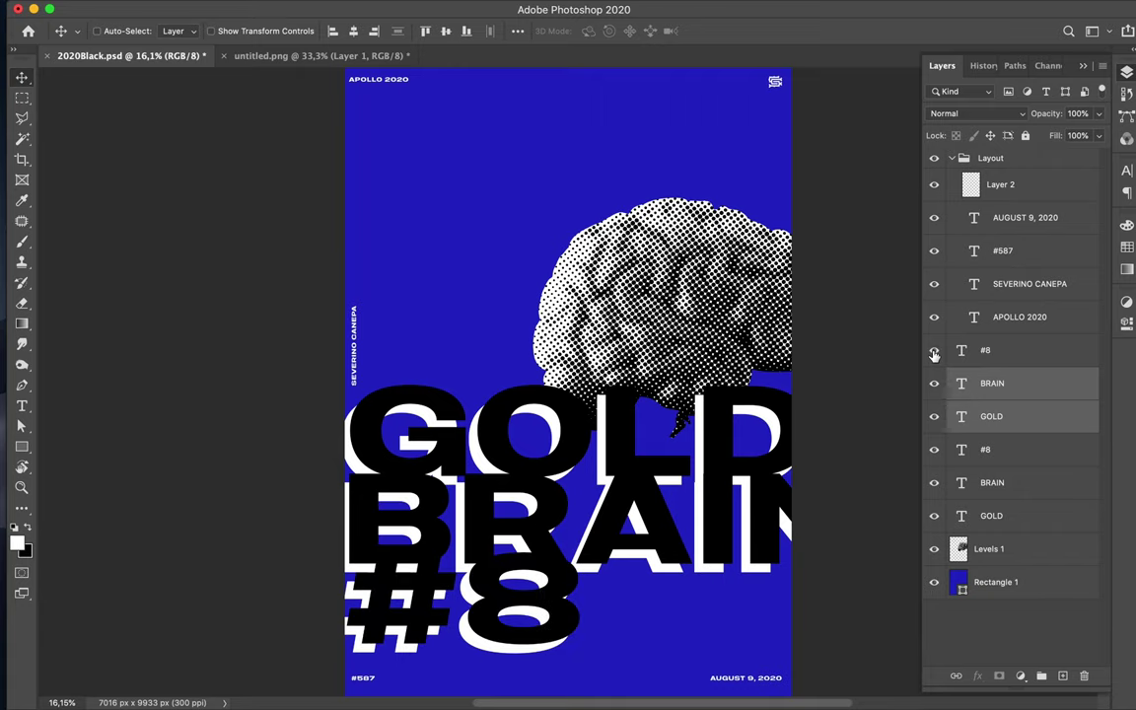
- Shift the three black title words together down and left, leaving only a thin offset from the white words
{"action": "left_click", "coordinate": [996, 354], "text": "shift"}
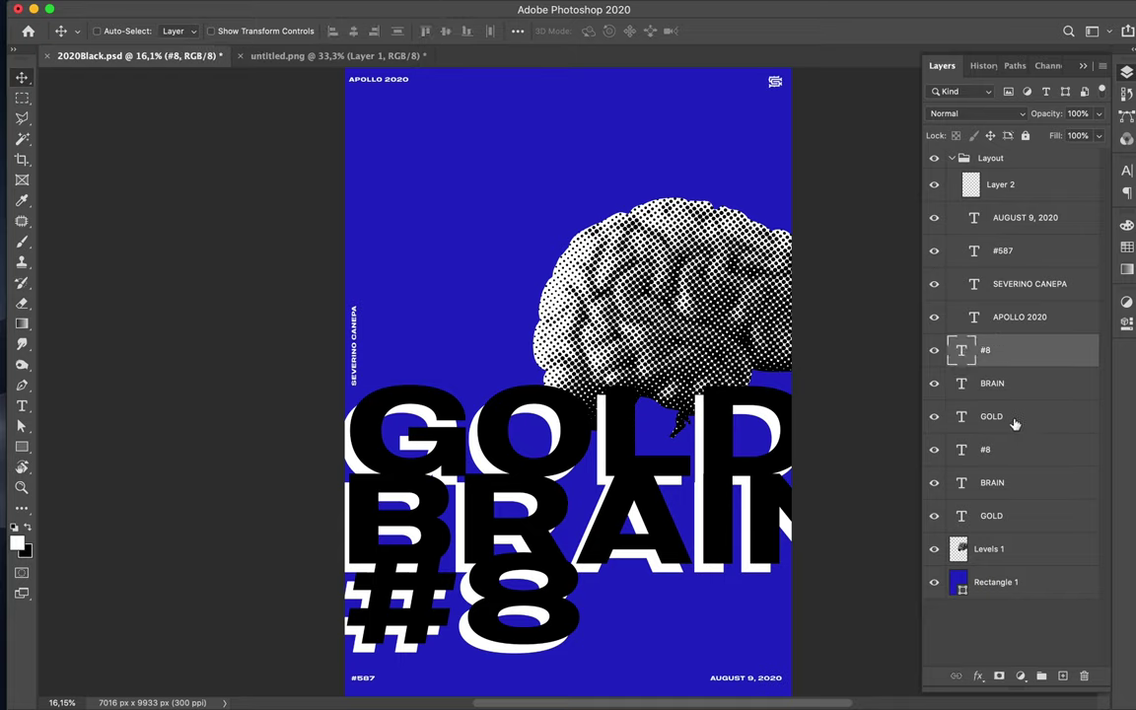
{"action": "left_click", "coordinate": [1015, 424], "text": "shift"}
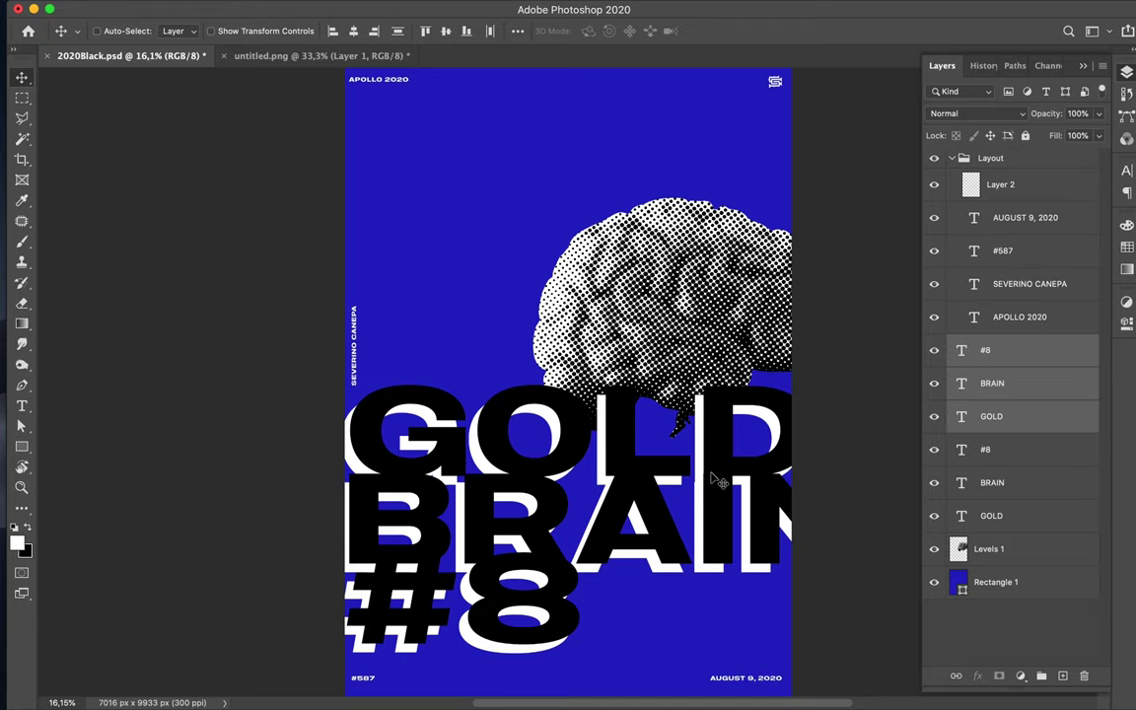
{"action": "scroll", "coordinate": [643, 507], "scroll_direction": "up", "scroll_amount": 3}
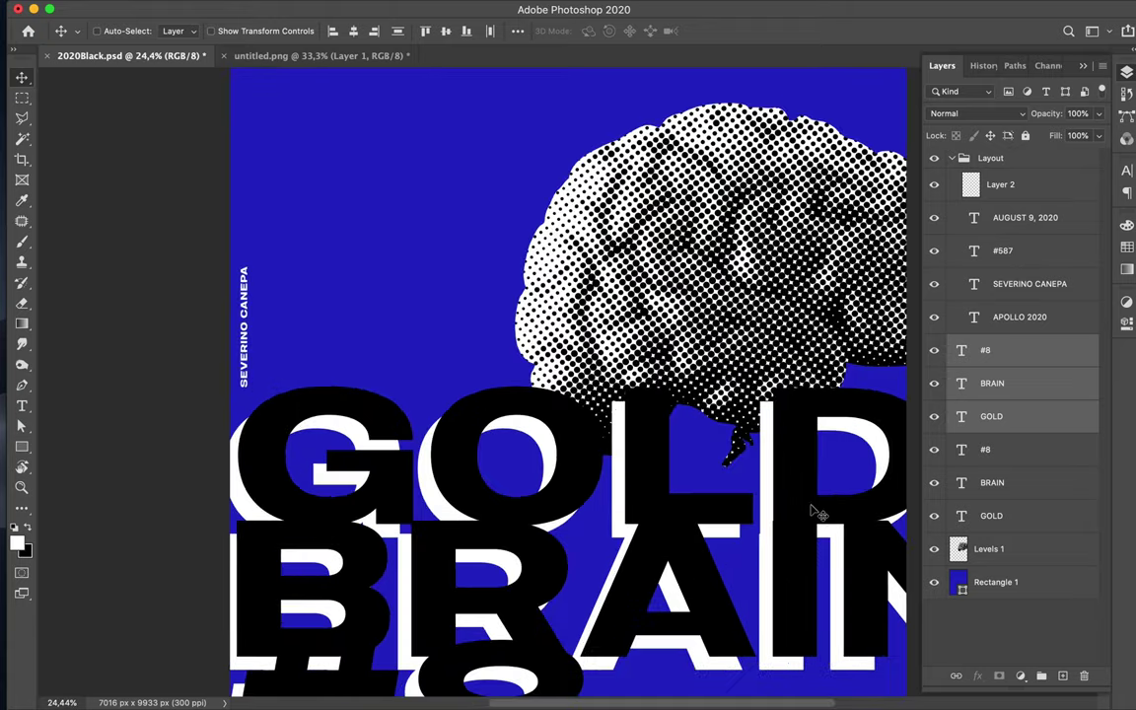
{"action": "left_click_drag", "start_coordinate": [808, 513], "coordinate": [800, 521]}
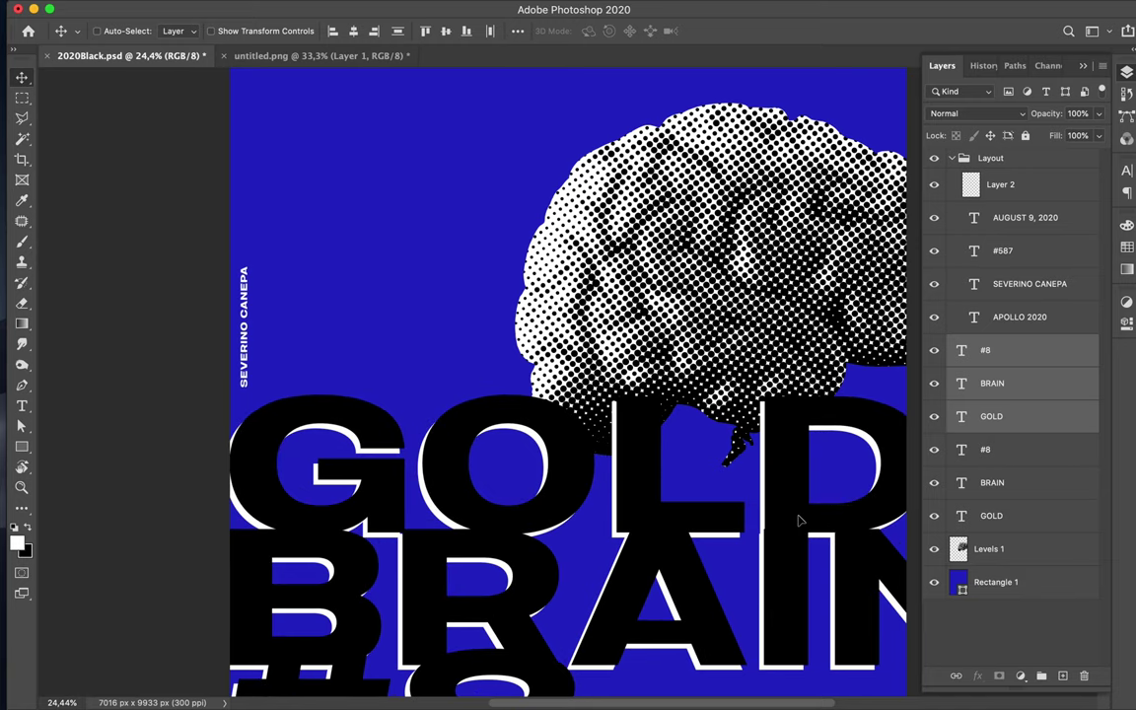
- Nudge the black GOLD slightly right so the stem of its D lines up with the black BRAIN below
{"action": "left_click", "coordinate": [799, 491], "text": "super"}
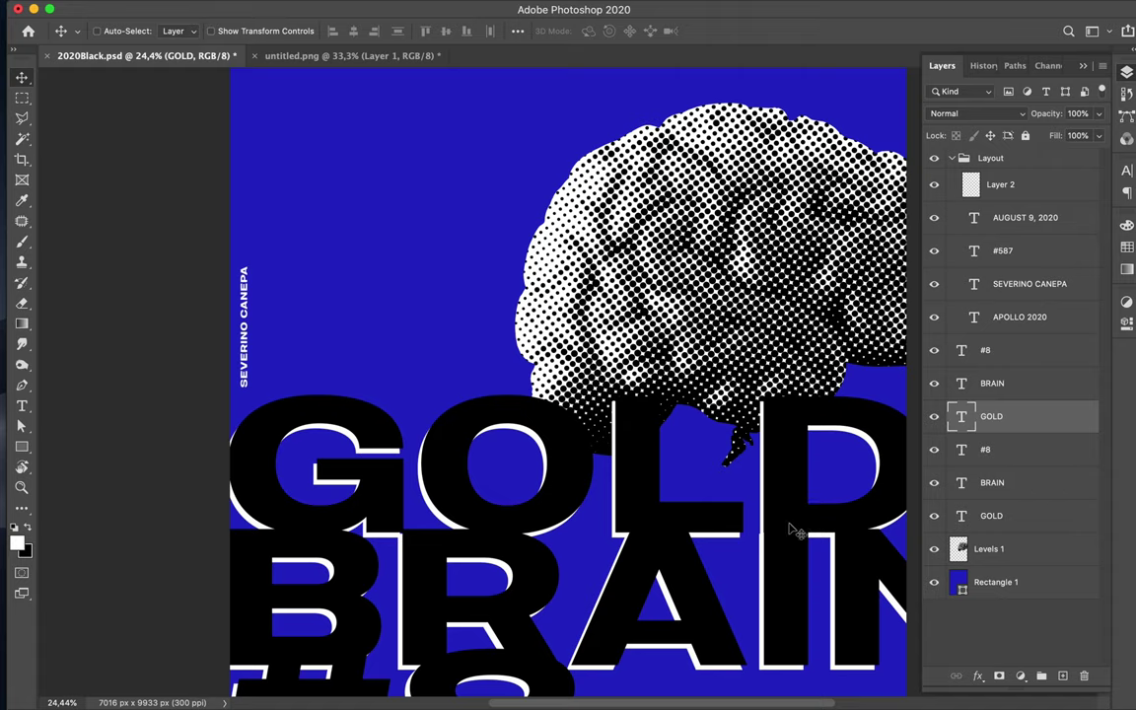
{"action": "key", "text": "super"}
{"action": "left_click", "coordinate": [1021, 515]}
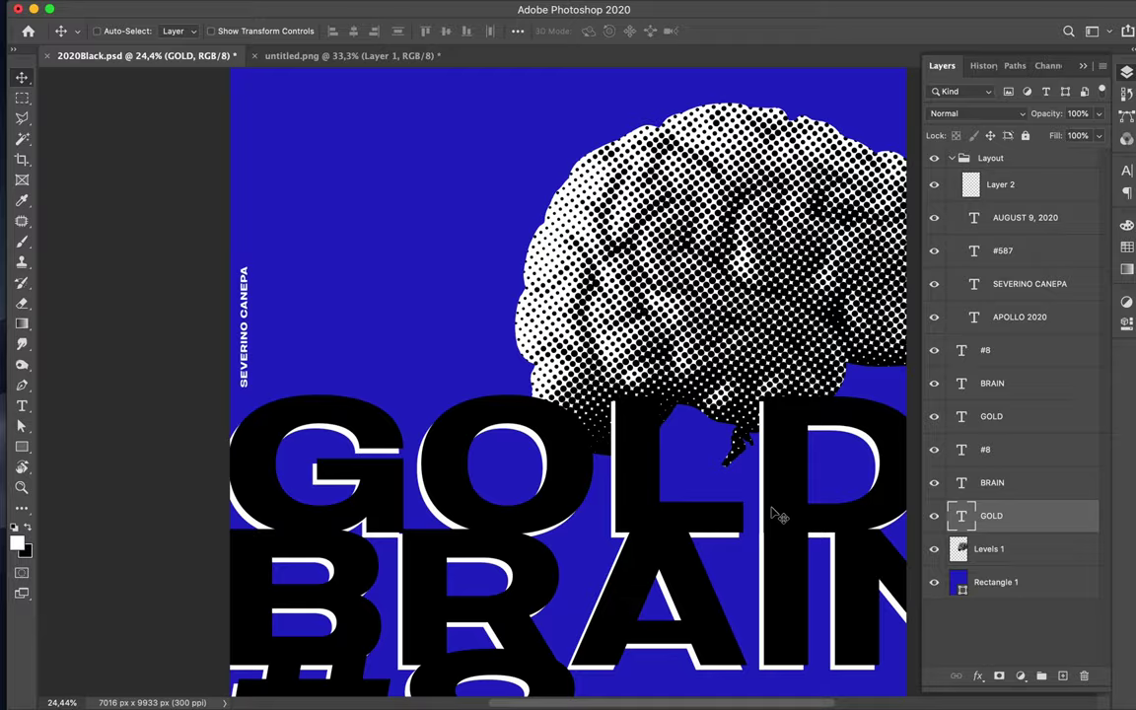
{"action": "scroll", "coordinate": [777, 512], "scroll_direction": "up", "scroll_amount": 5}
{"action": "scroll", "coordinate": [777, 514], "scroll_direction": "right", "scroll_amount": 10}
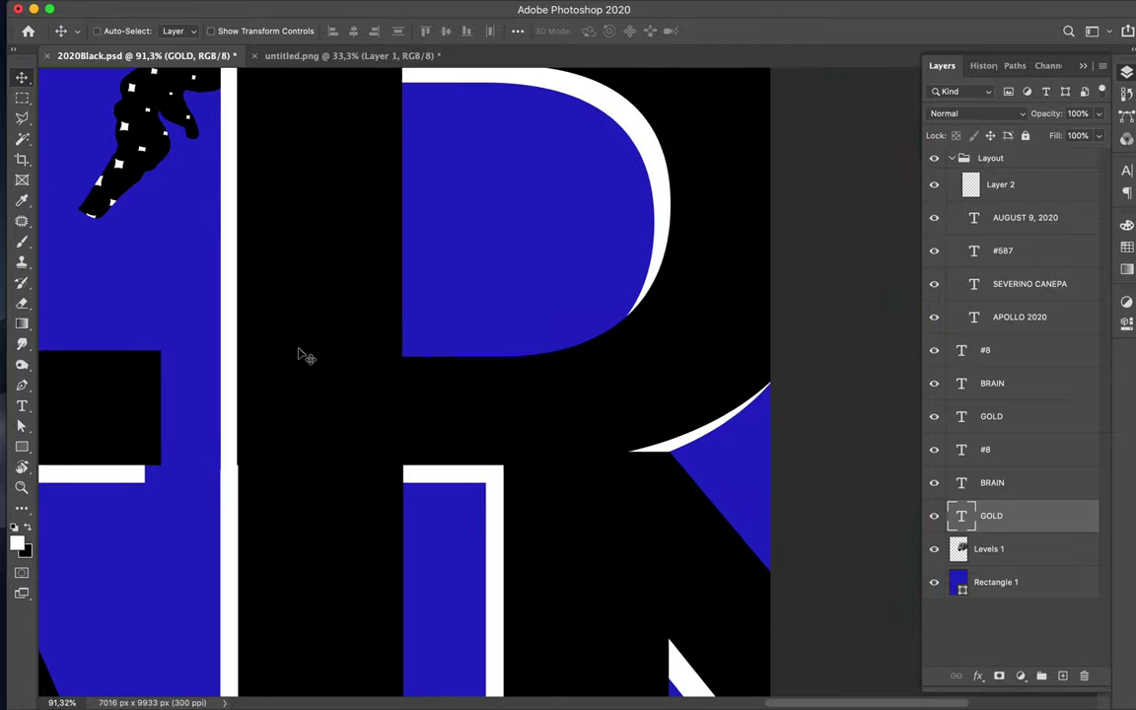
{"action": "scroll", "coordinate": [299, 355], "scroll_direction": "up", "scroll_amount": 5}
{"action": "scroll", "coordinate": [299, 355], "scroll_direction": "left", "scroll_amount": 3}
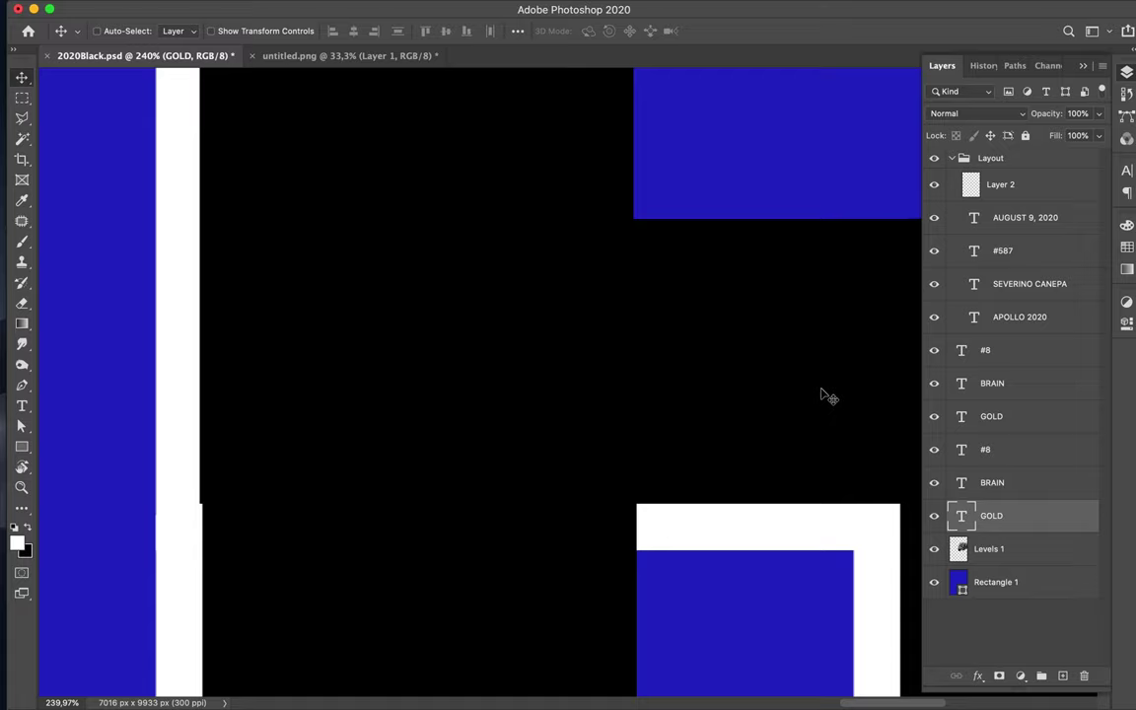
{"action": "left_click", "coordinate": [432, 365]}
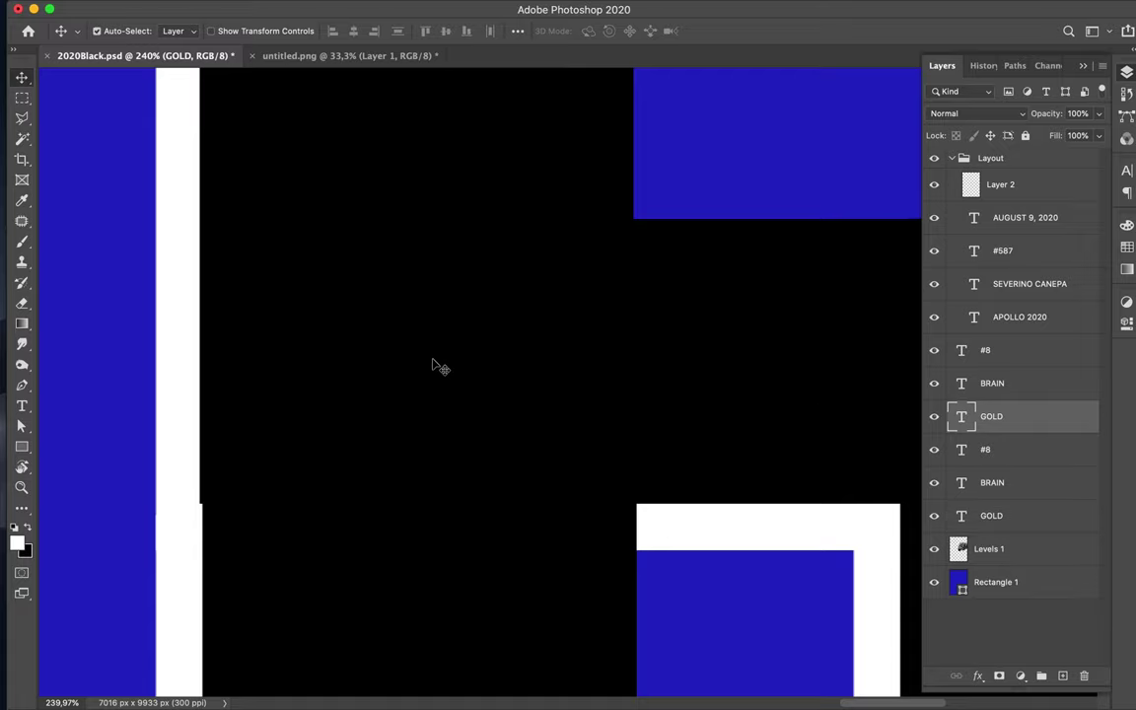
{"action": "key", "text": "Right"}
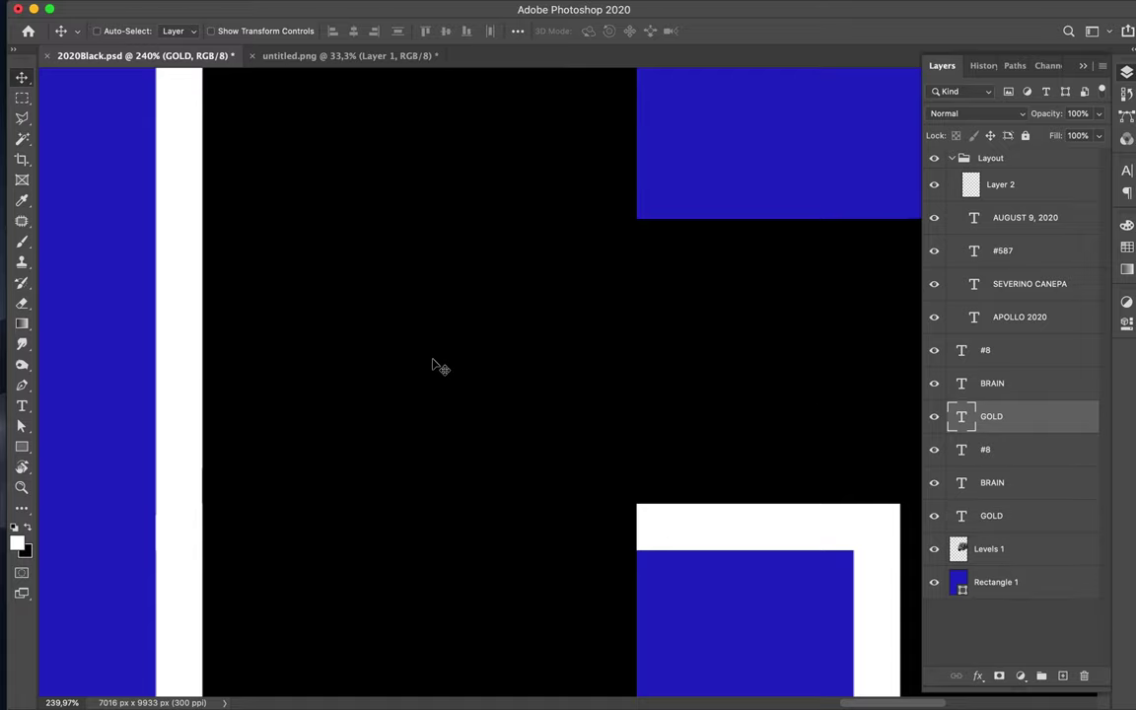
{"action": "key", "text": "super+0"}
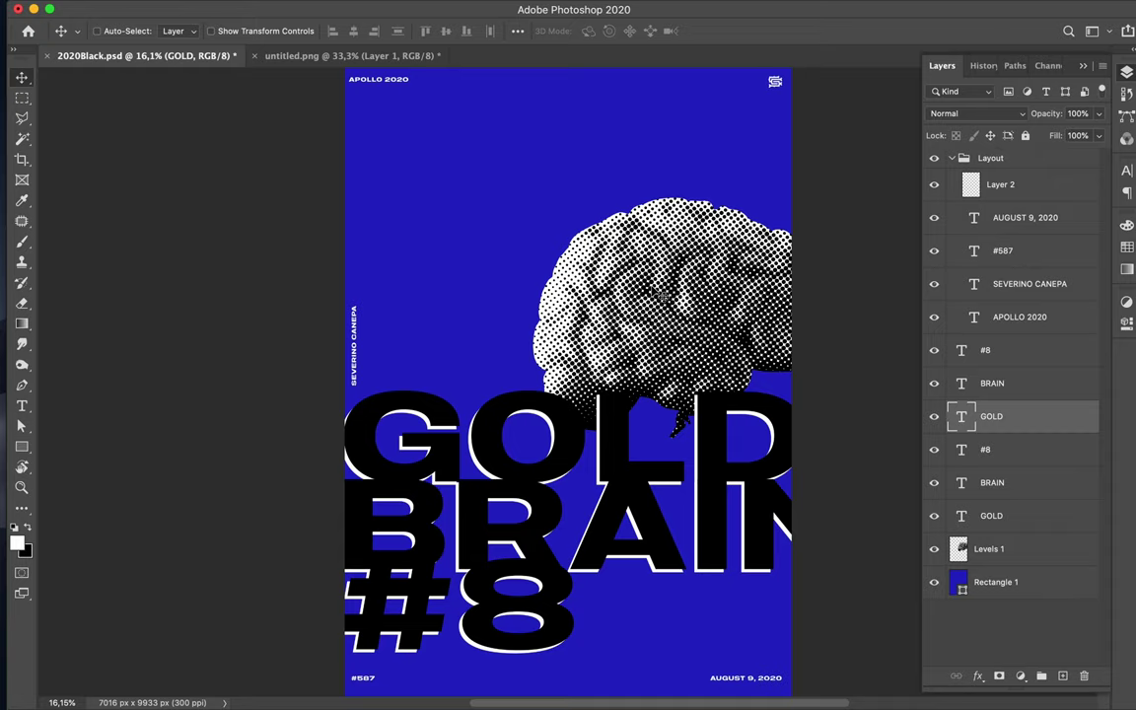
- Save the poster and move the halftone brain slightly down so its lower part sits behind GOLD
{"action": "key", "text": "super"}
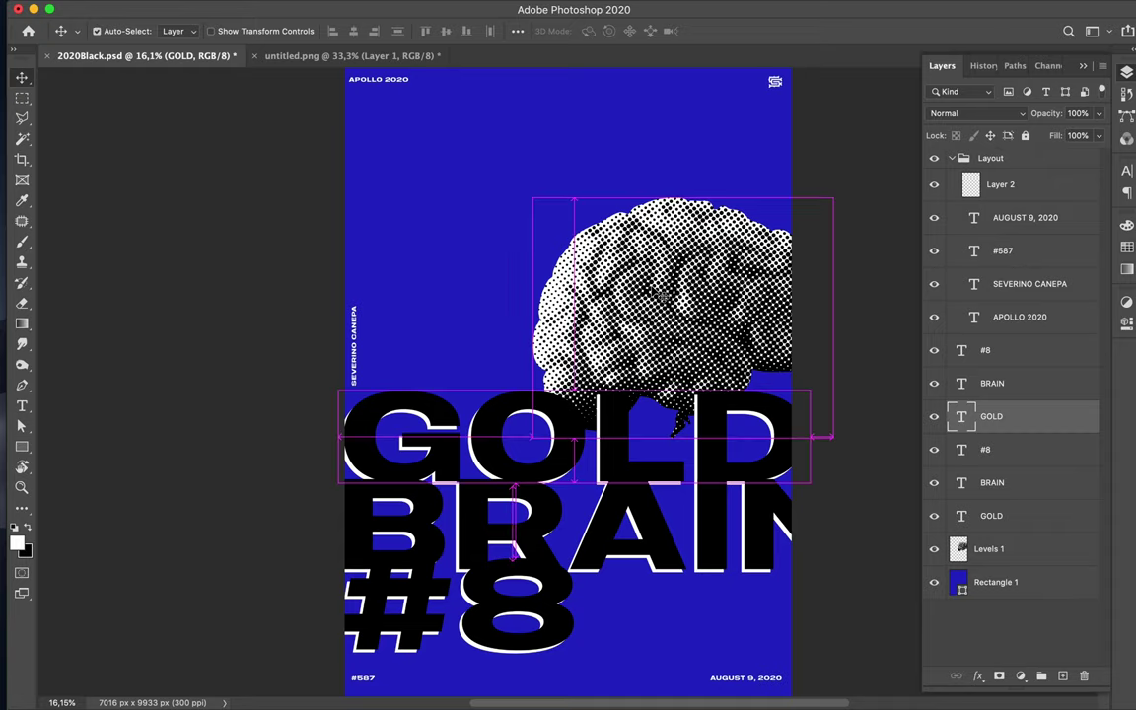
{"action": "key", "text": "super+s"}
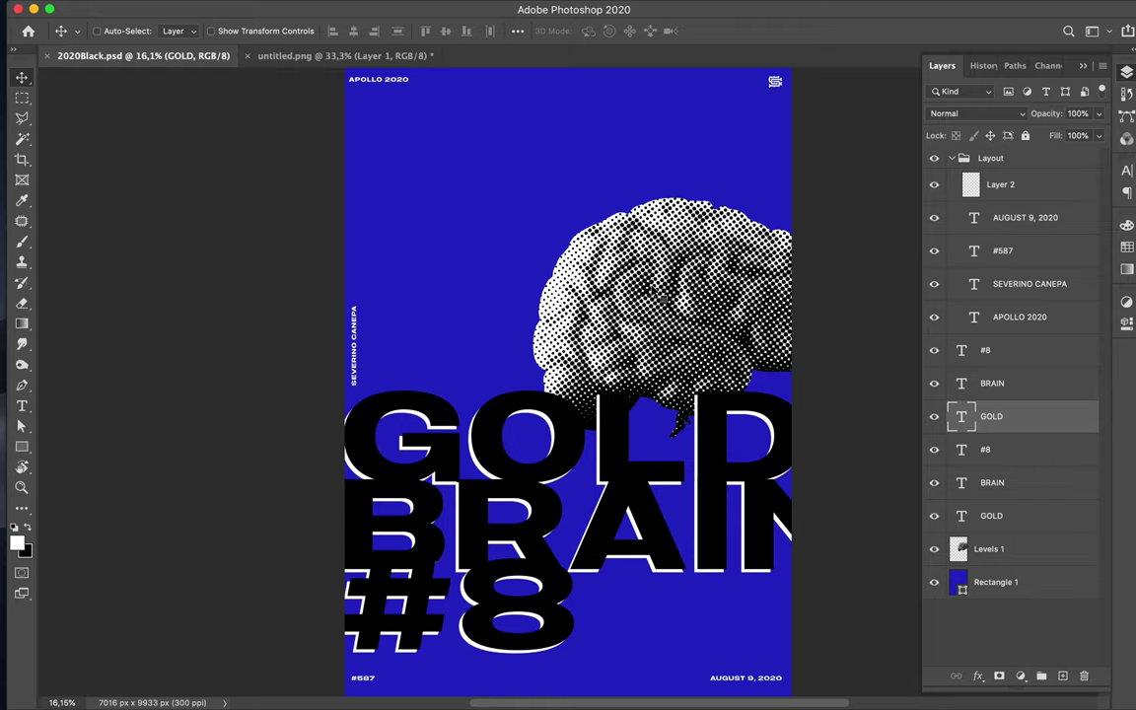
{"action": "left_click", "coordinate": [679, 293]}
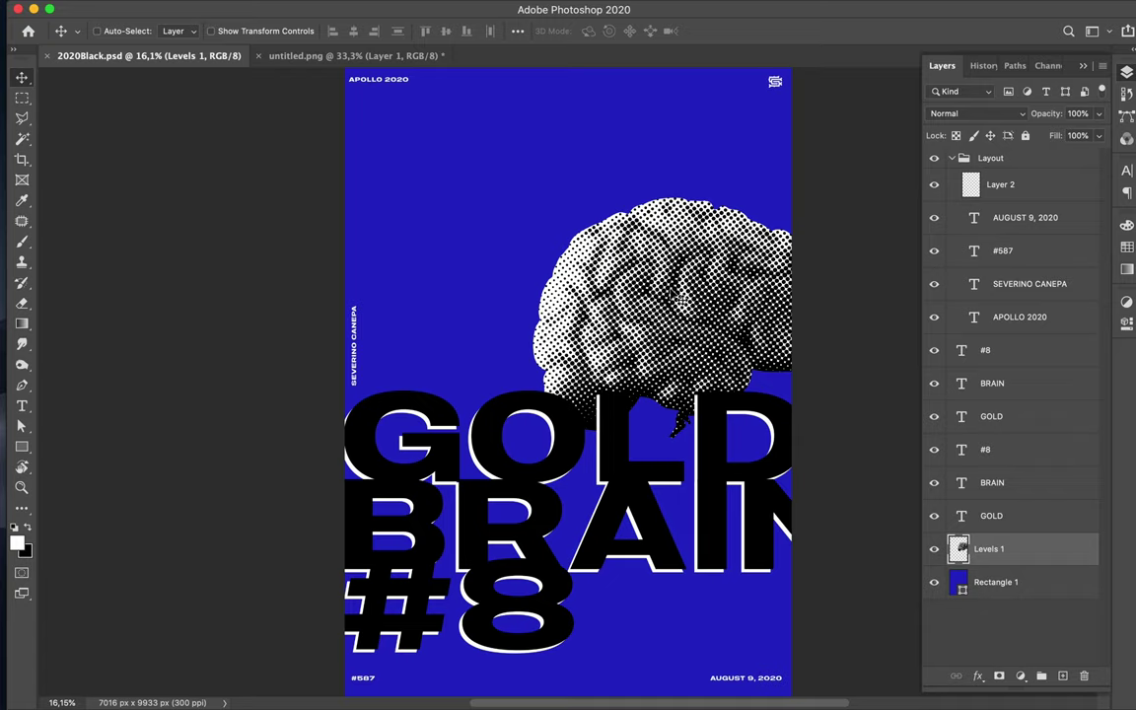
{"action": "mouse_move", "coordinate": [679, 293]}
{"action": "left_mouse_down"}
{"action": "mouse_move", "coordinate": [706, 246]}
{"action": "mouse_move", "coordinate": [659, 329]}
{"action": "mouse_move", "coordinate": [671, 317]}
{"action": "mouse_move", "coordinate": [682, 326]}
{"action": "mouse_move", "coordinate": [696, 278]}
{"action": "mouse_move", "coordinate": [683, 302]}
{"action": "left_mouse_up"}
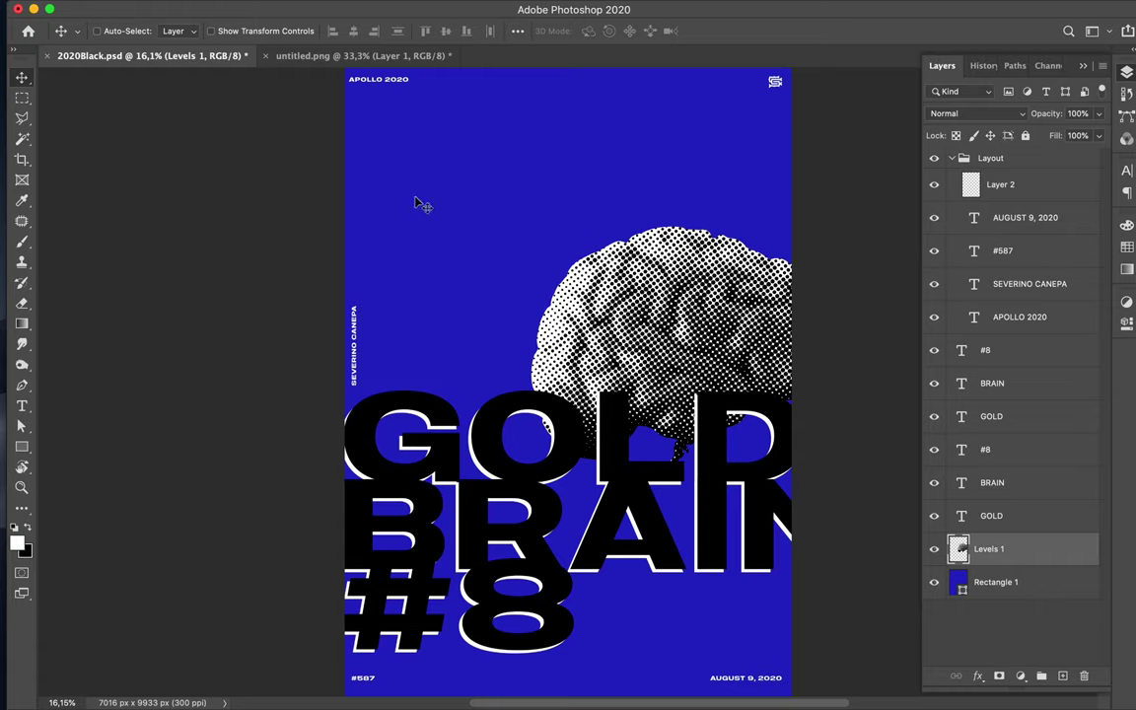
- Rotate the vertical designer name text 90° to horizontal and move it up beside APOLLO 2020
{"action": "key", "text": "super"}
{"action": "left_click", "coordinate": [355, 333]}
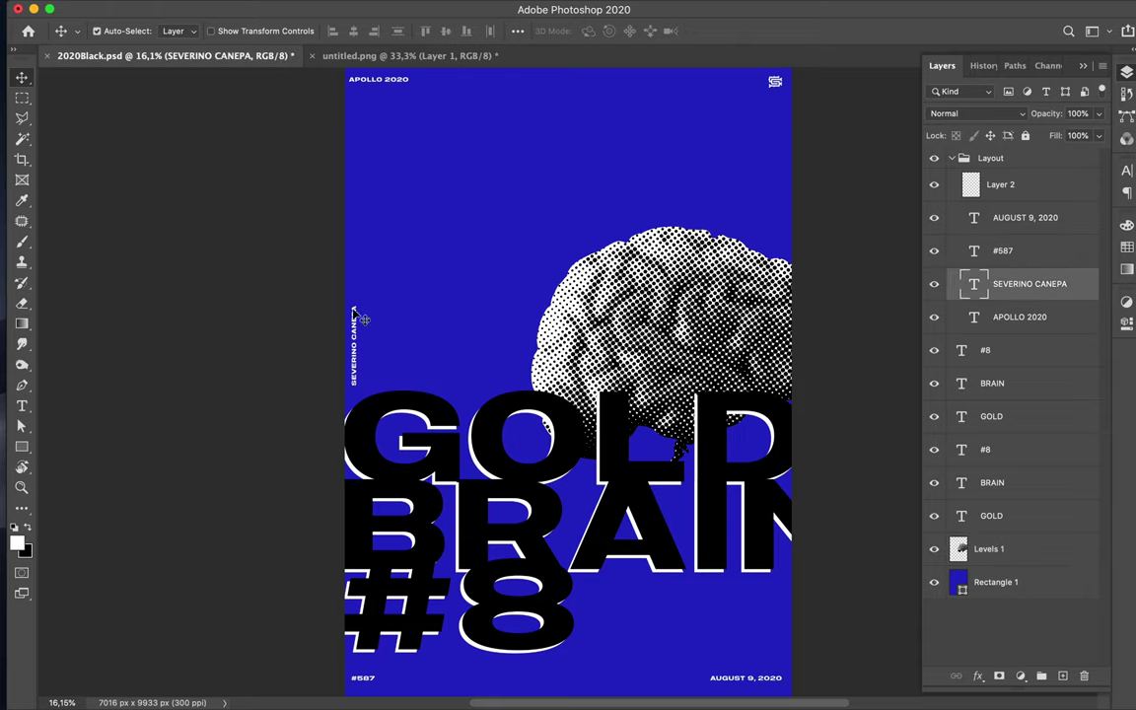
{"action": "key", "text": "super+t"}
{"action": "left_click_drag", "start_coordinate": [351, 291], "coordinate": [428, 336]}
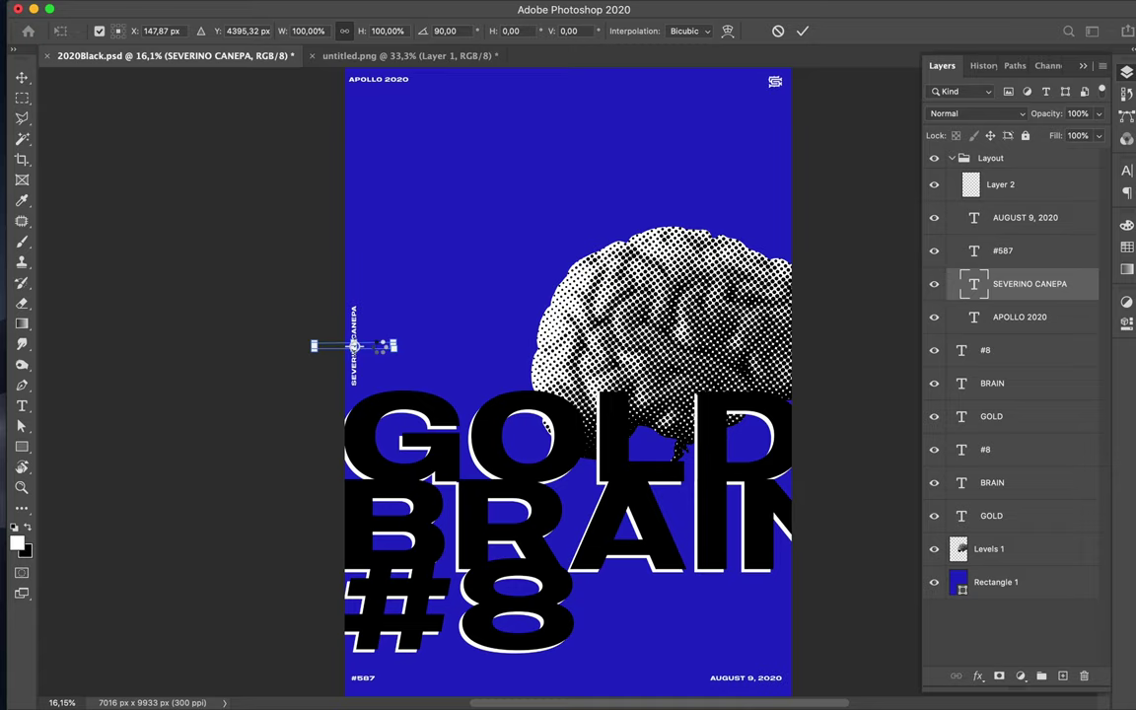
{"action": "key", "text": "Return"}
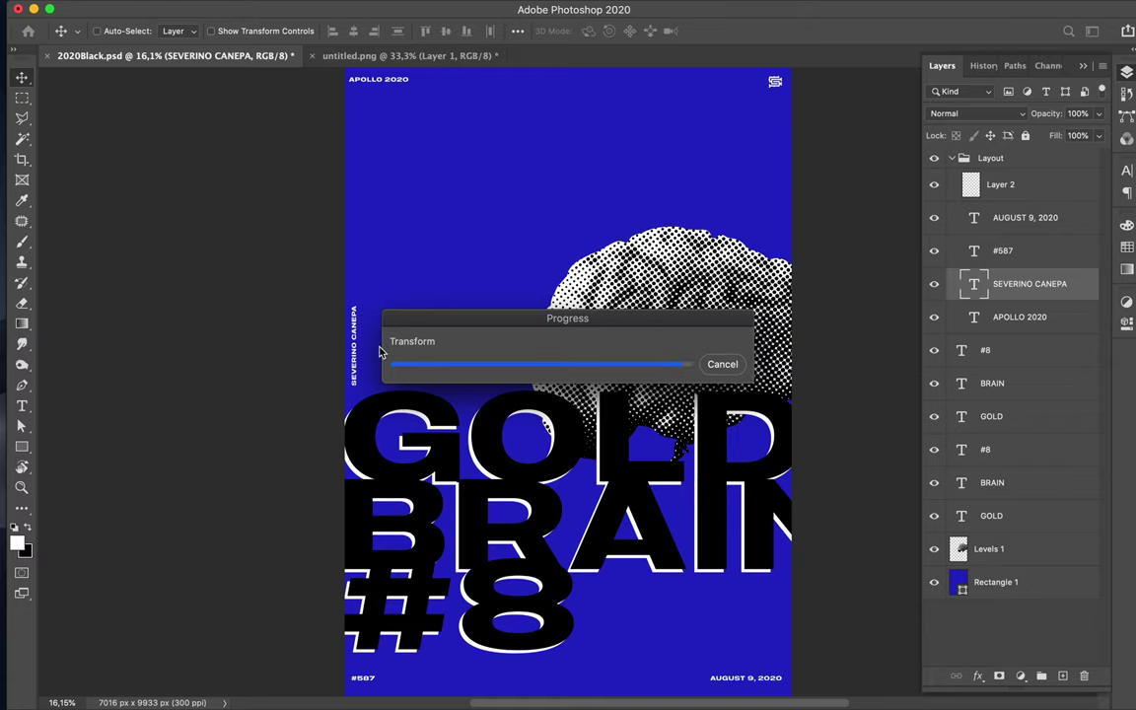
{"action": "left_click_drag", "start_coordinate": [382, 352], "coordinate": [485, 86]}
- Check the poster's width and height in centimetres in Image Size and leave without resizing
{"action": "key", "text": "super"}
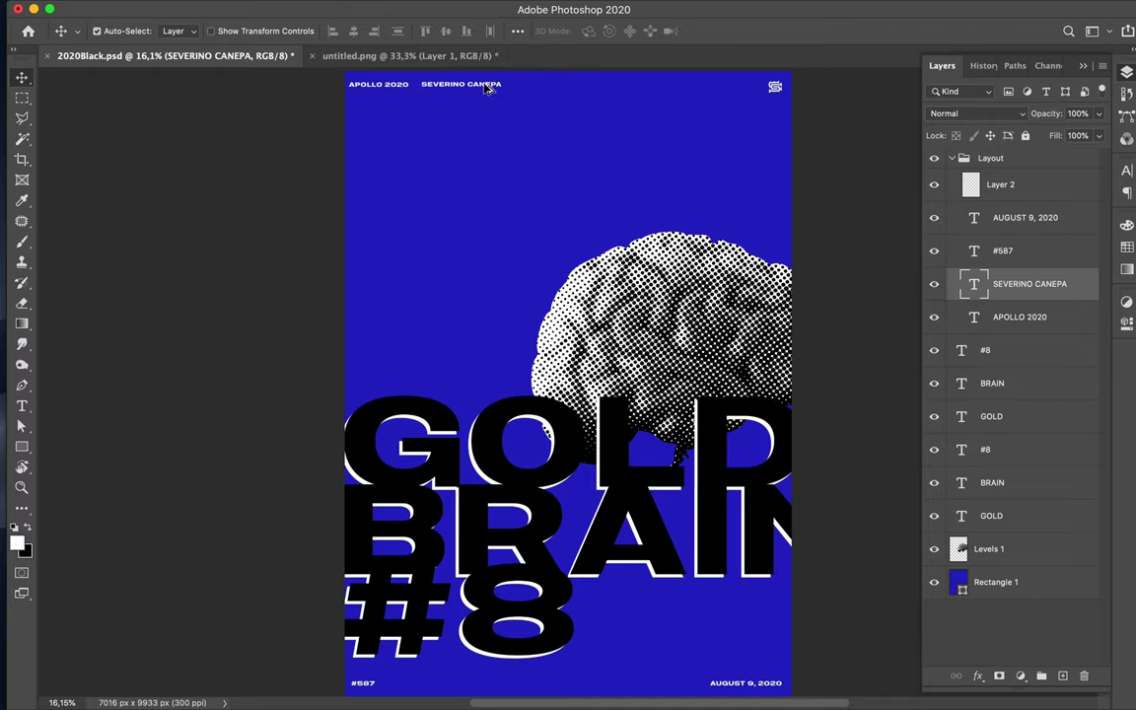
{"action": "key", "text": "super+alt+i"}
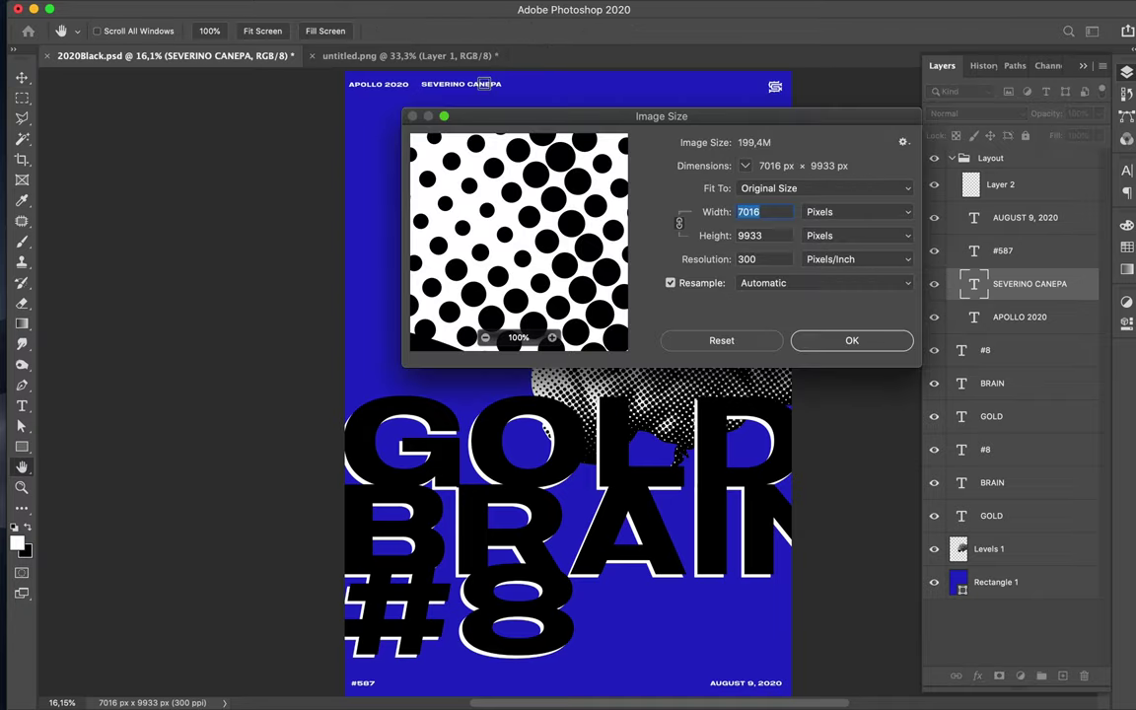
{"action": "left_click", "coordinate": [859, 214]}
{"action": "left_click", "coordinate": [872, 237]}
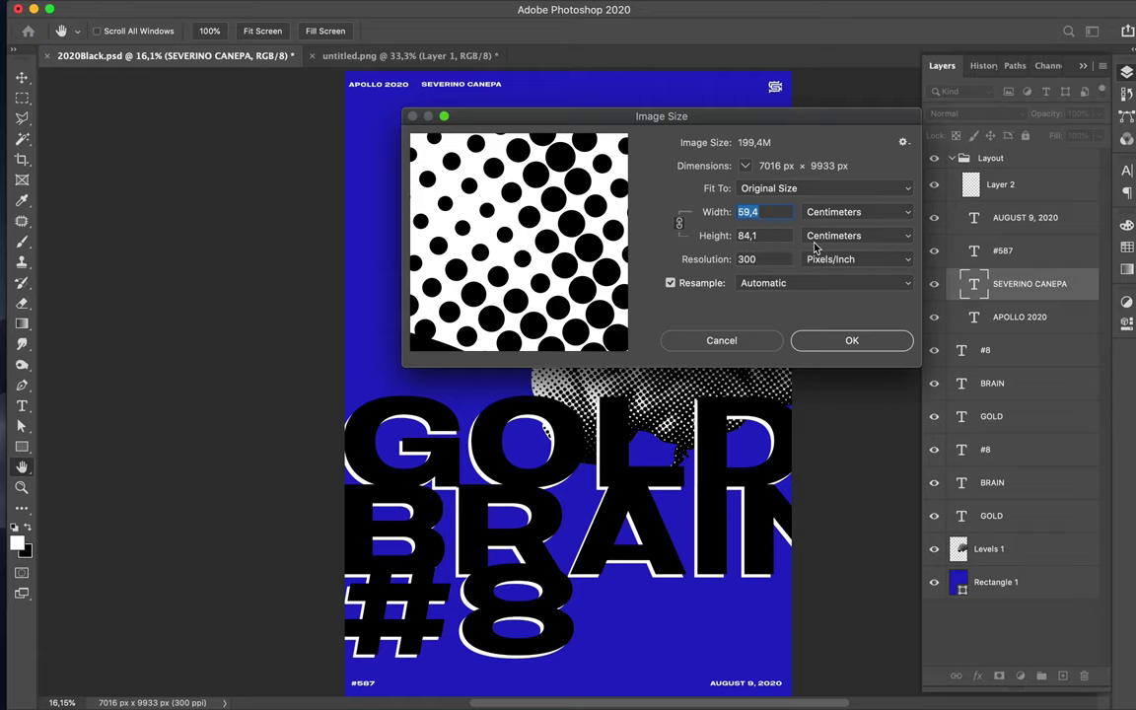
{"action": "left_click", "coordinate": [735, 345]}
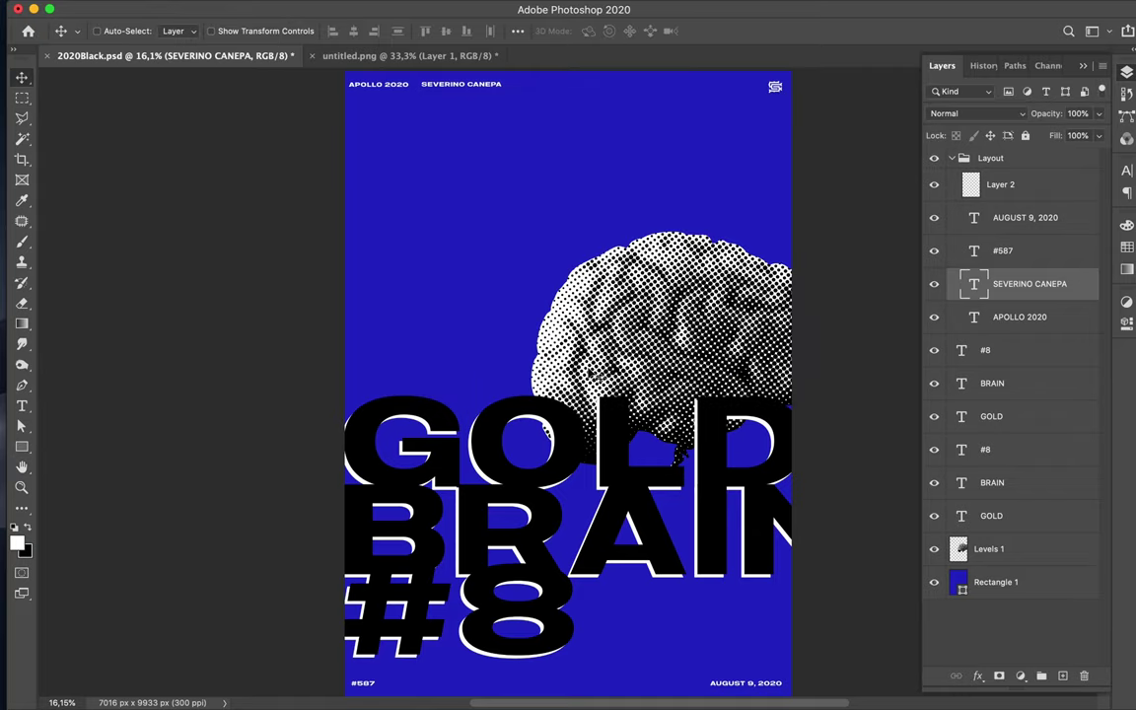
- Move the small #587 text from the poster's lower corner into the blue area beside the brain
{"action": "scroll", "coordinate": [591, 375], "scroll_direction": "down", "scroll_amount": 1}
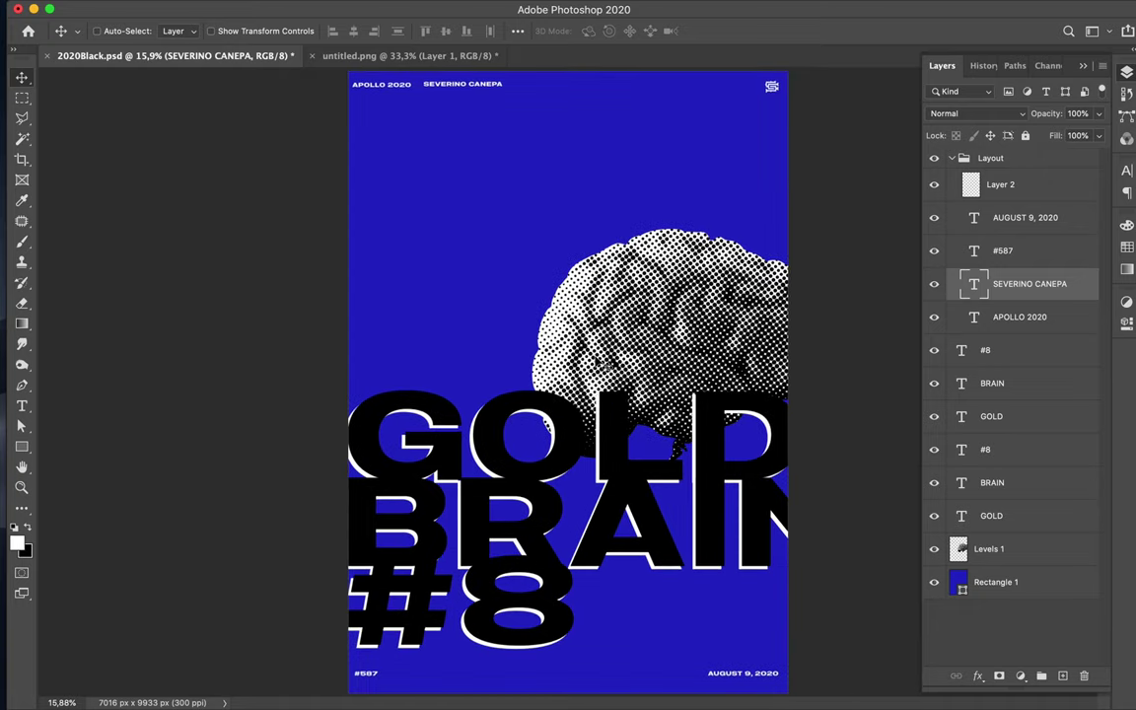
{"action": "key", "text": "super"}
{"action": "left_click", "coordinate": [456, 91]}
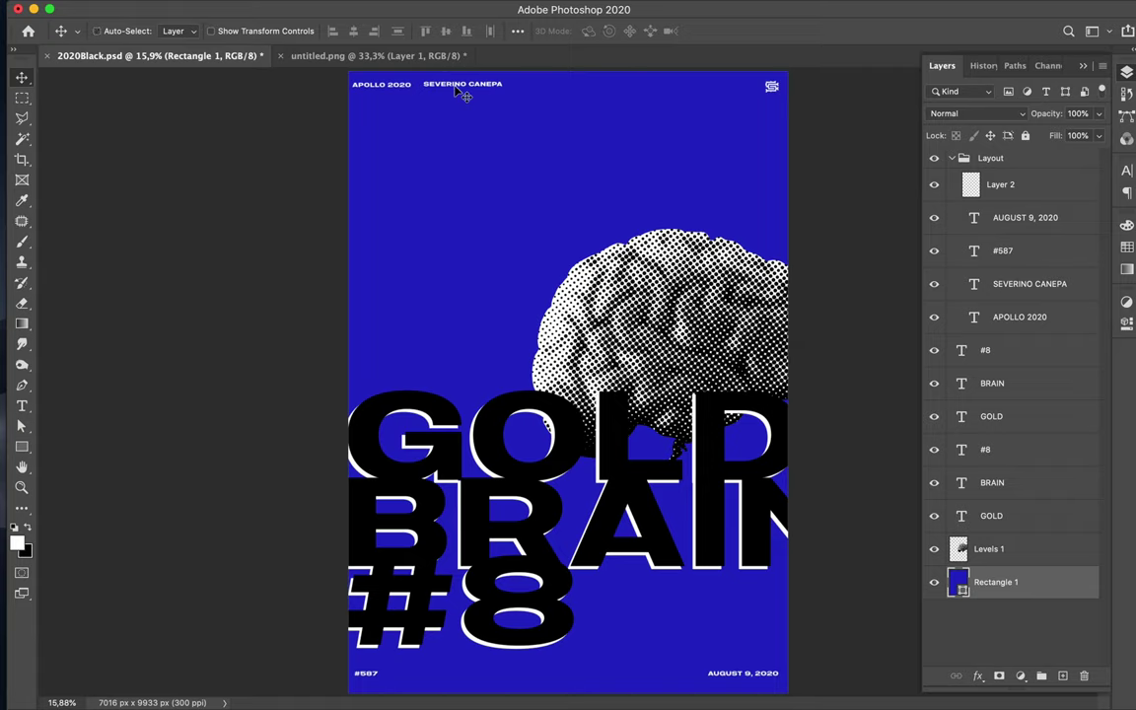
{"action": "key", "text": "super"}
{"action": "left_click", "coordinate": [369, 677], "text": "super"}
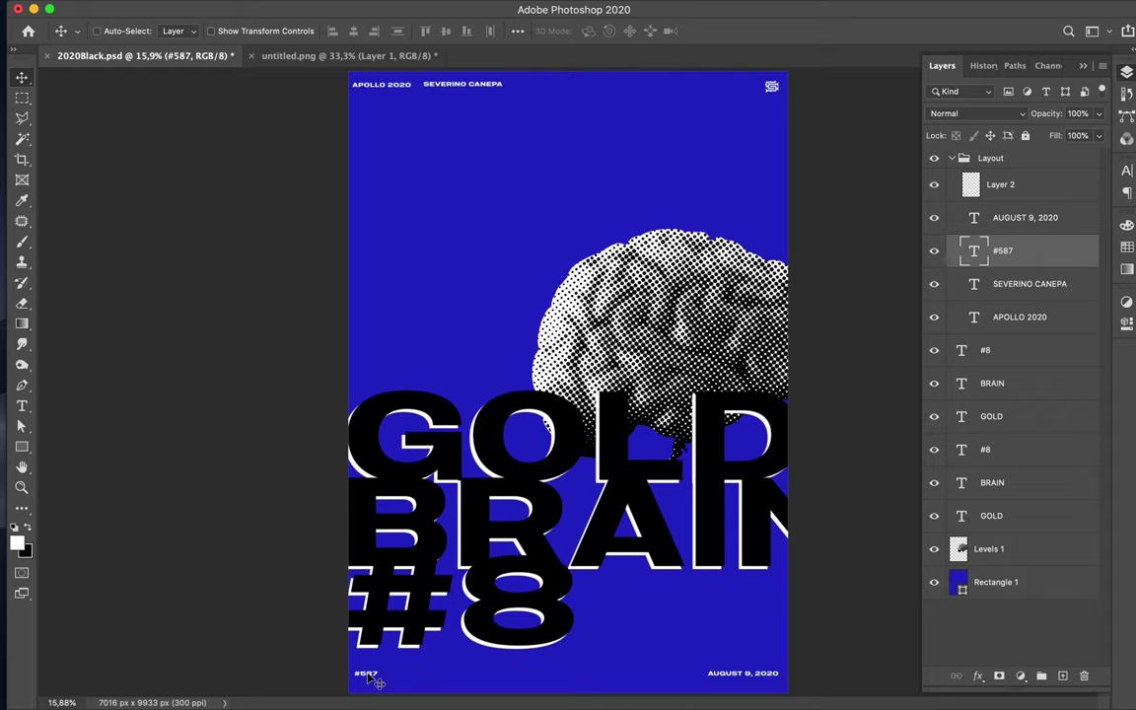
{"action": "left_click_drag", "start_coordinate": [374, 681], "coordinate": [460, 267]}
- Move the APOLLO 2020 text down from the upper edge and rotate it to read vertically upwards
{"action": "key", "text": "super"}
{"action": "left_click", "coordinate": [401, 90], "text": "super"}
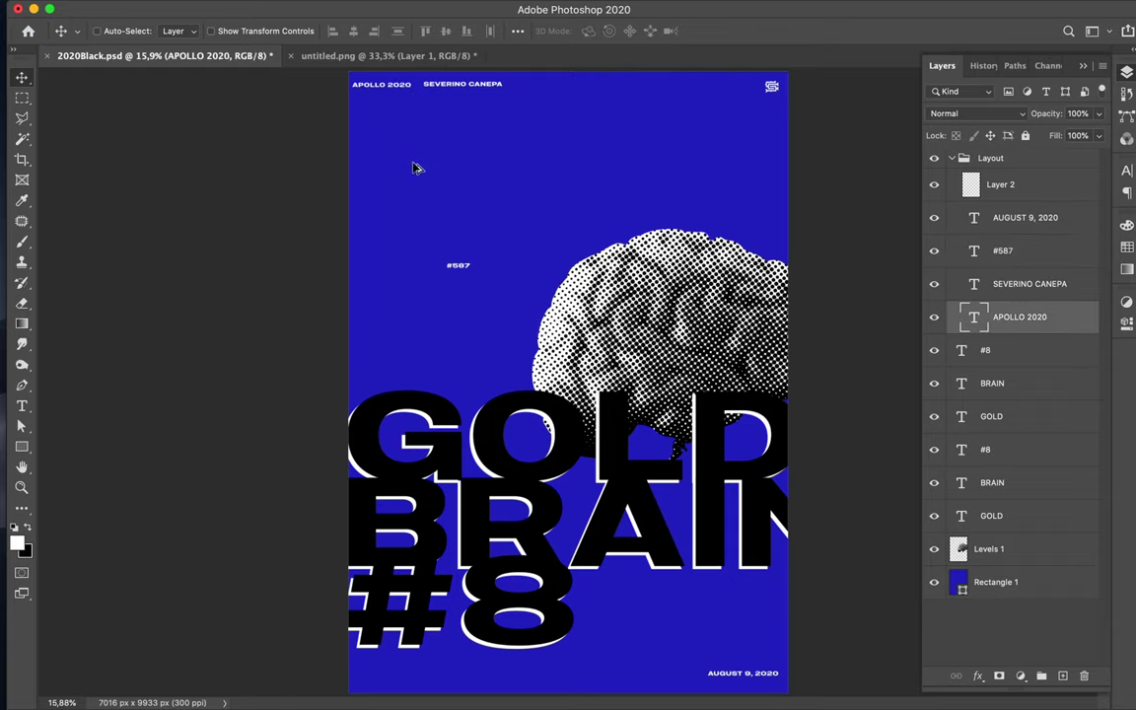
{"action": "left_click_drag", "start_coordinate": [399, 87], "coordinate": [423, 175]}
{"action": "key", "text": "super"}
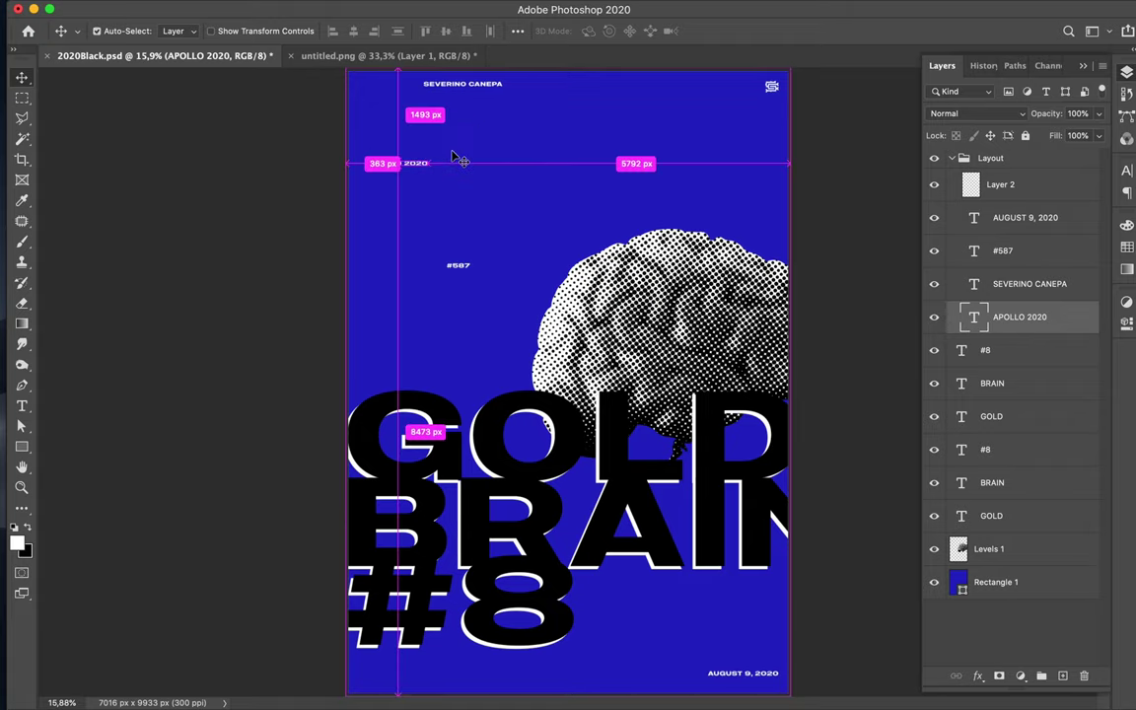
{"action": "key", "text": "super+t"}
{"action": "mouse_move", "coordinate": [378, 105]}
{"action": "left_mouse_down"}
{"action": "mouse_move", "coordinate": [366, 96]}
{"action": "mouse_move", "coordinate": [378, 107]}
{"action": "left_mouse_up"}
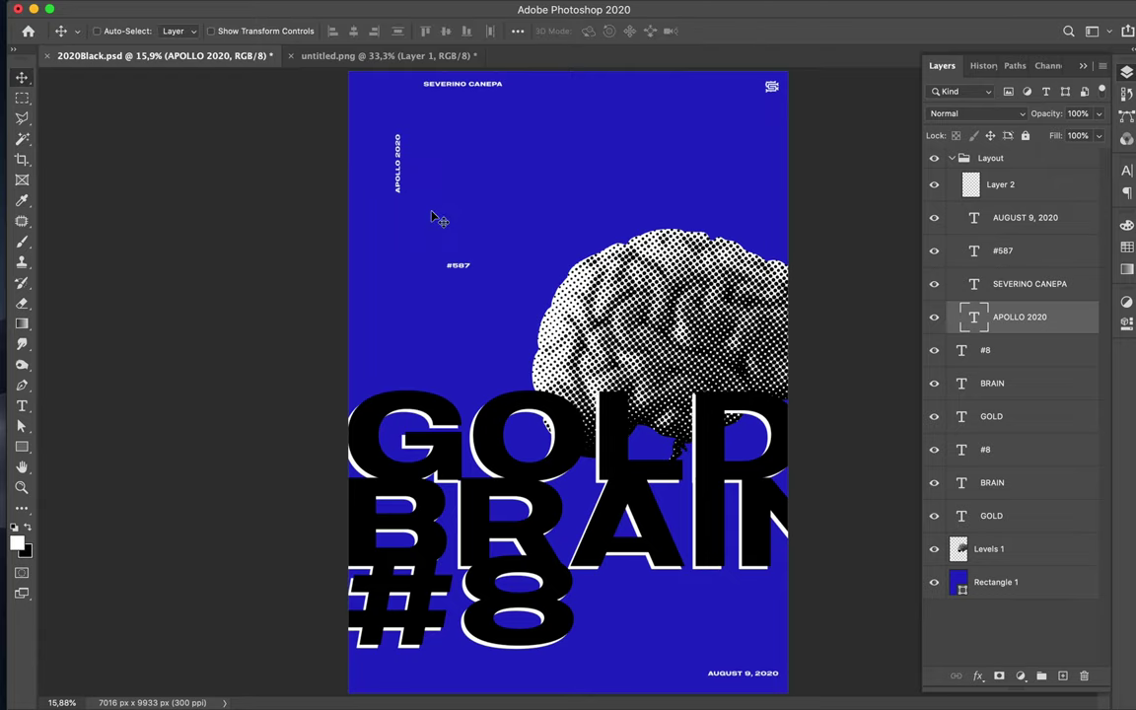
- Scale the vertical APOLLO 2020 text to about 388% and move it against the poster's left edge above GOLD
{"action": "key", "text": "super+t"}
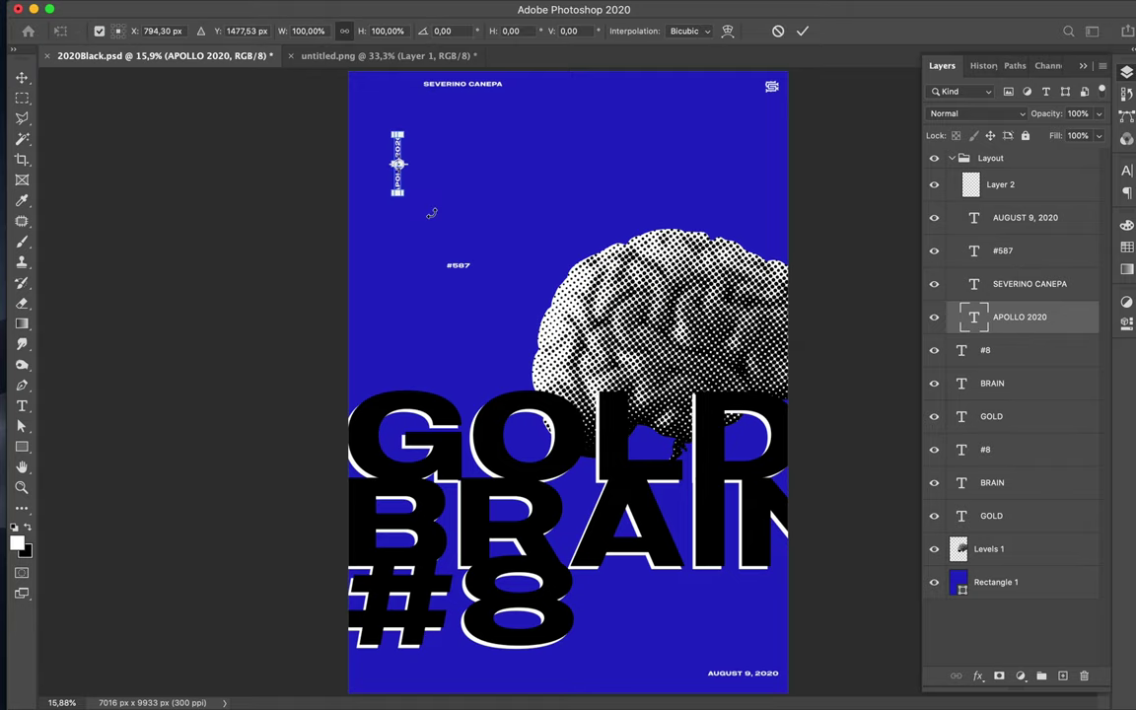
{"action": "left_click_drag", "start_coordinate": [357, 278], "coordinate": [350, 362]}
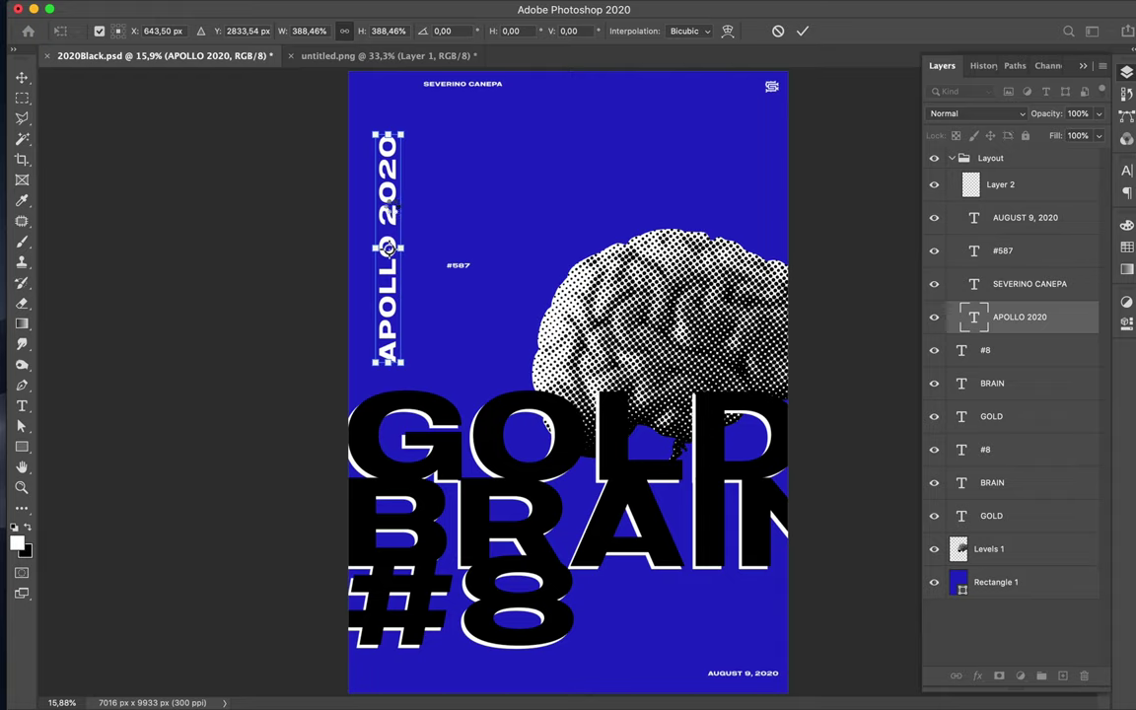
{"action": "key", "text": "Return"}
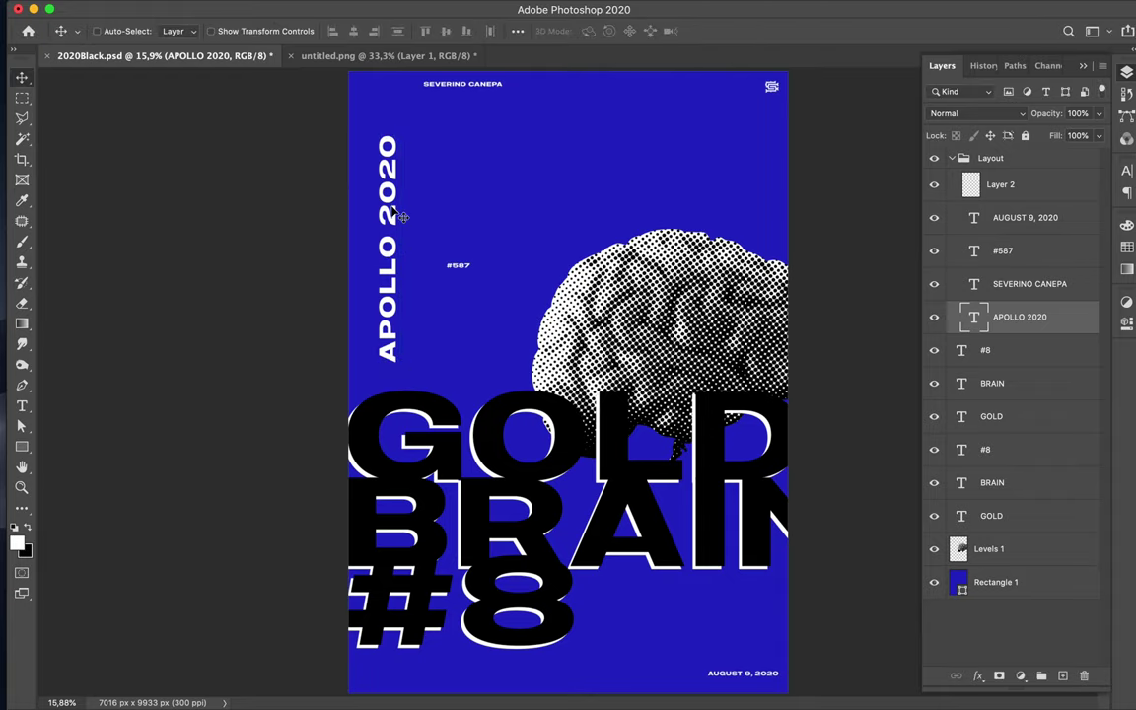
{"action": "left_click_drag", "start_coordinate": [399, 216], "coordinate": [359, 225]}
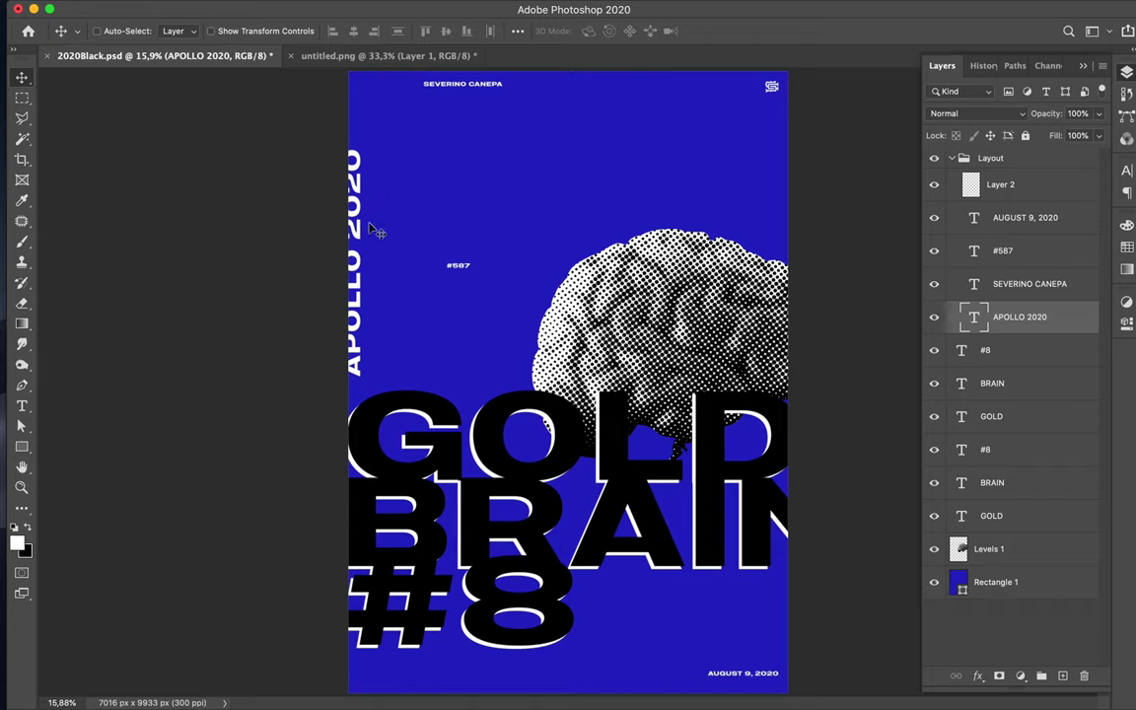
- Match the font size of #587, the designer name and AUGUST 9, 2020 to APOLLO 2020 at 372,28 px
{"action": "left_click", "coordinate": [462, 270], "text": "super"}
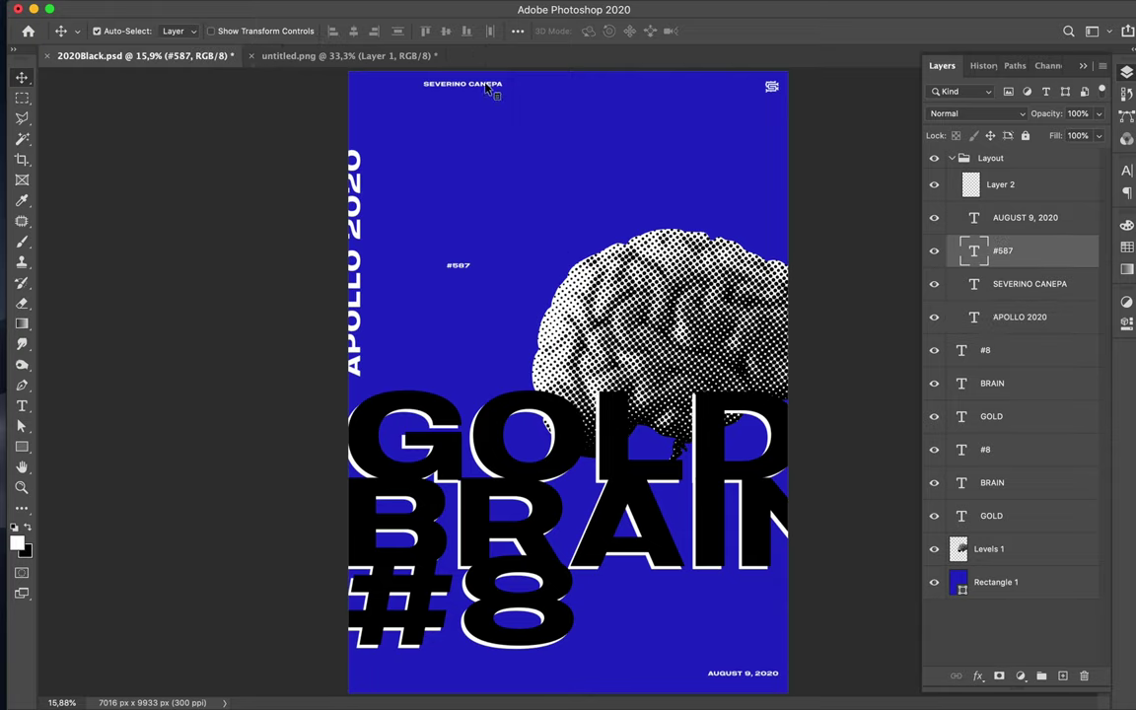
{"action": "left_click", "coordinate": [356, 185], "text": "super"}
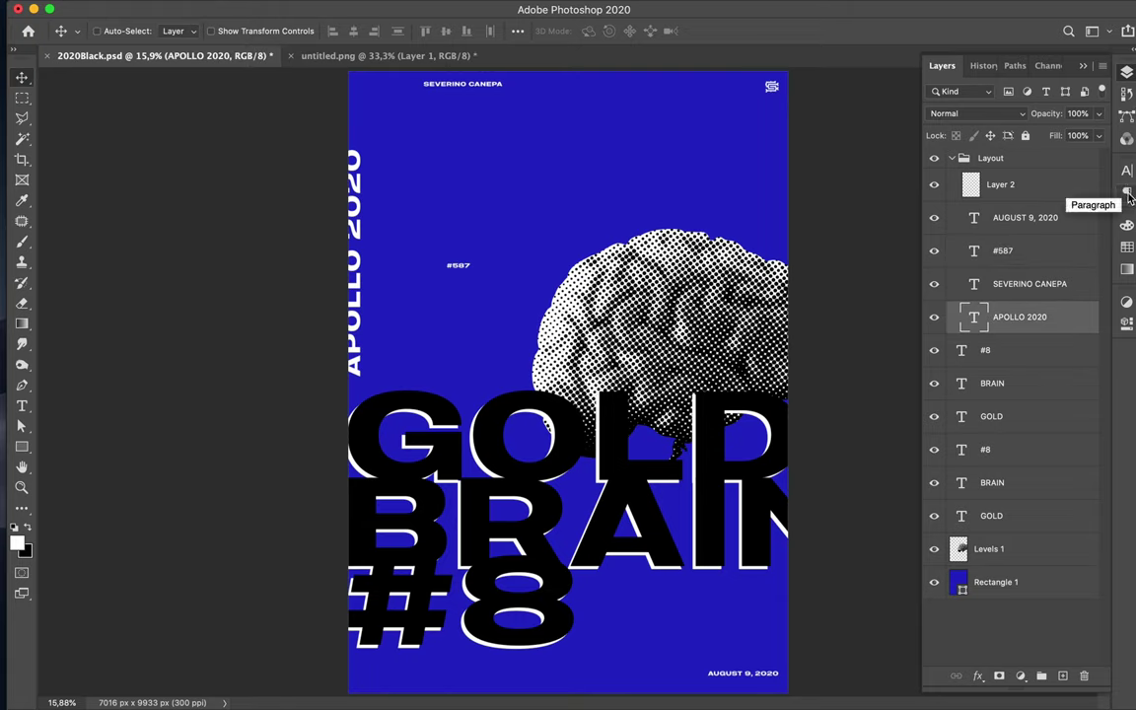
{"action": "left_click", "coordinate": [1127, 170]}
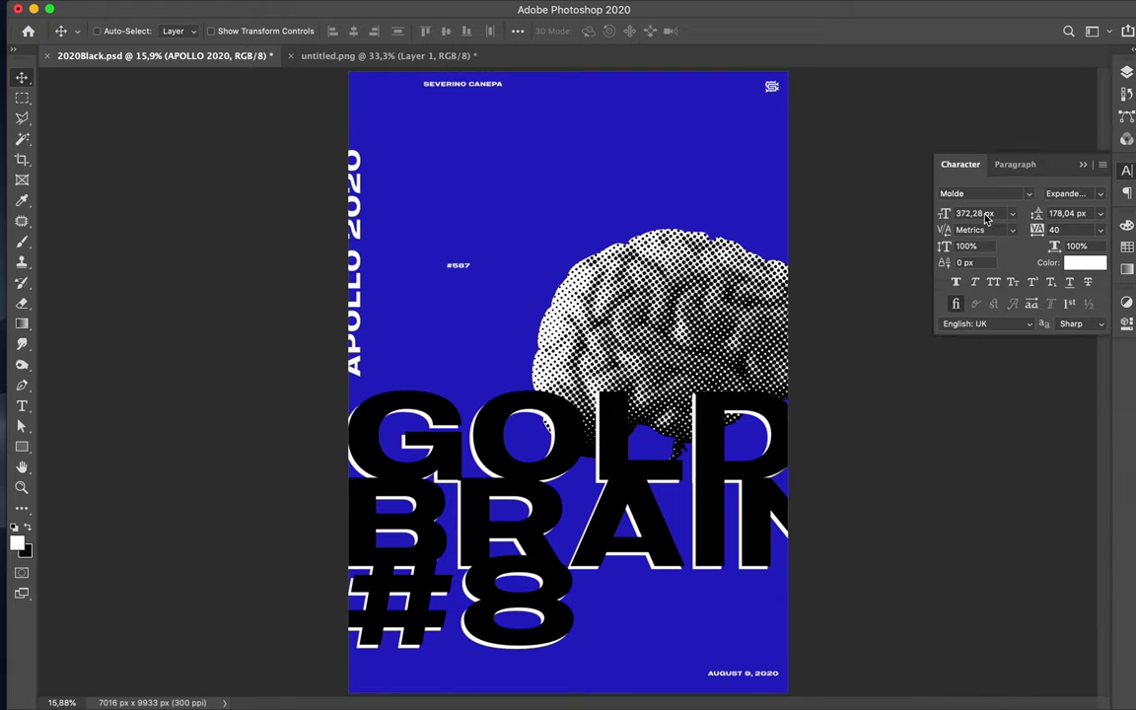
{"action": "left_click", "coordinate": [978, 214]}
{"action": "key", "text": "Return"}
{"action": "left_click", "coordinate": [451, 90]}
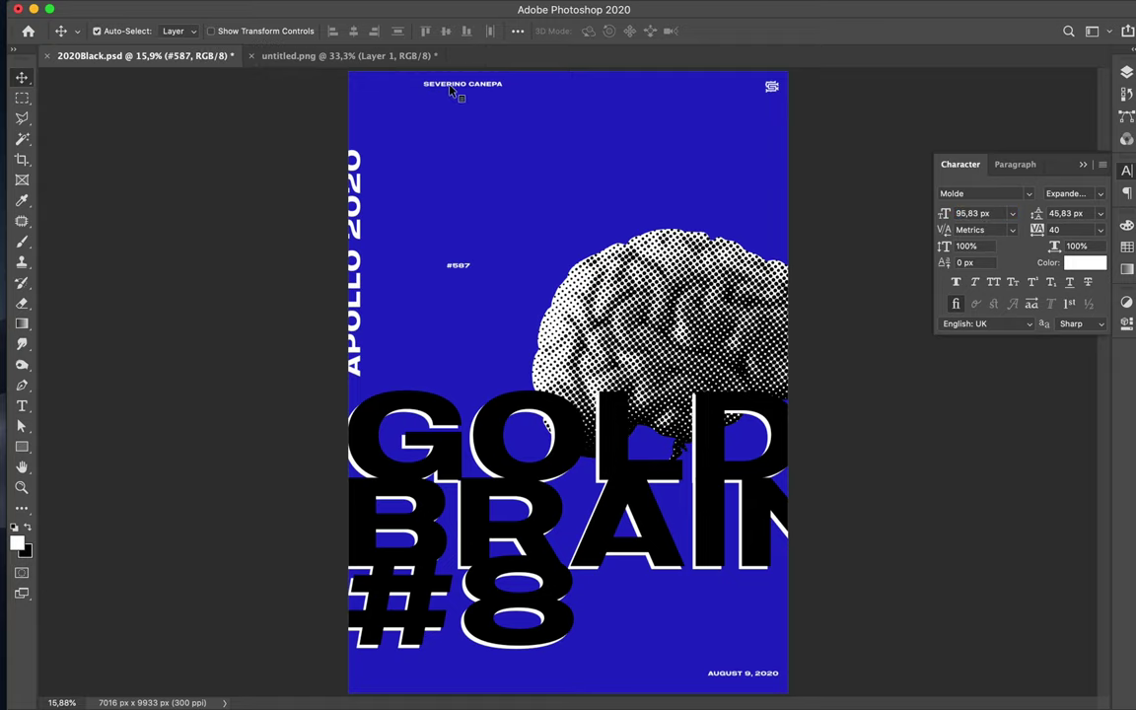
{"action": "left_click", "coordinate": [414, 87]}
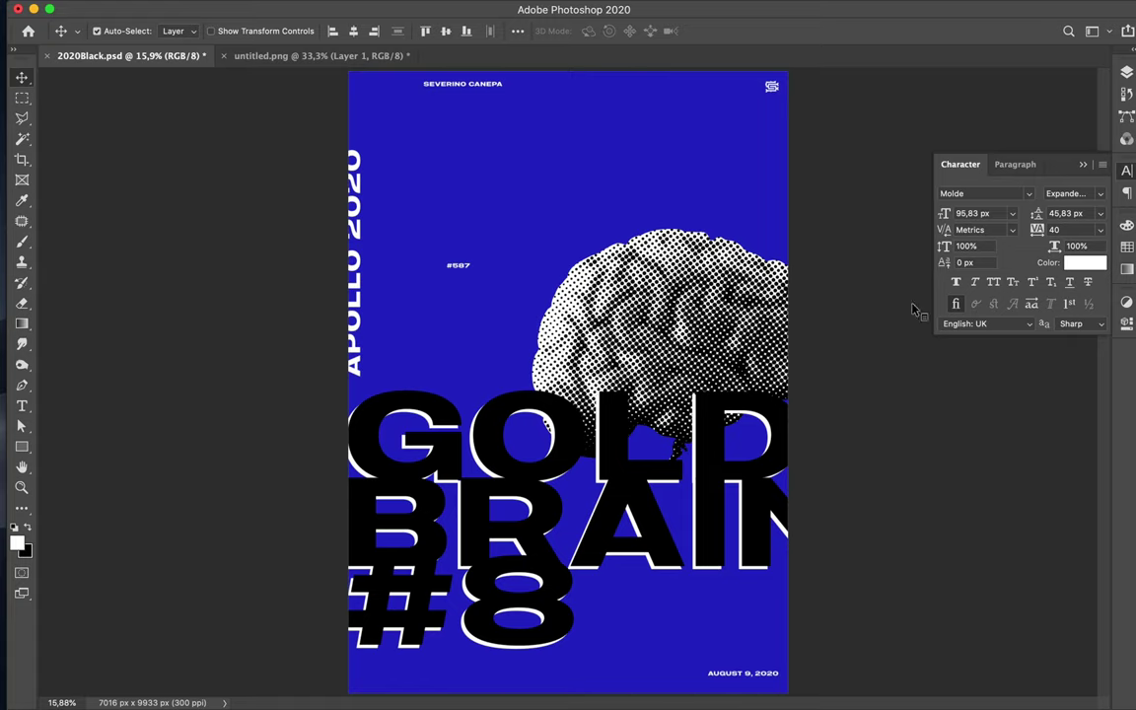
{"action": "left_click", "coordinate": [995, 210]}
{"action": "left_click", "coordinate": [995, 211]}
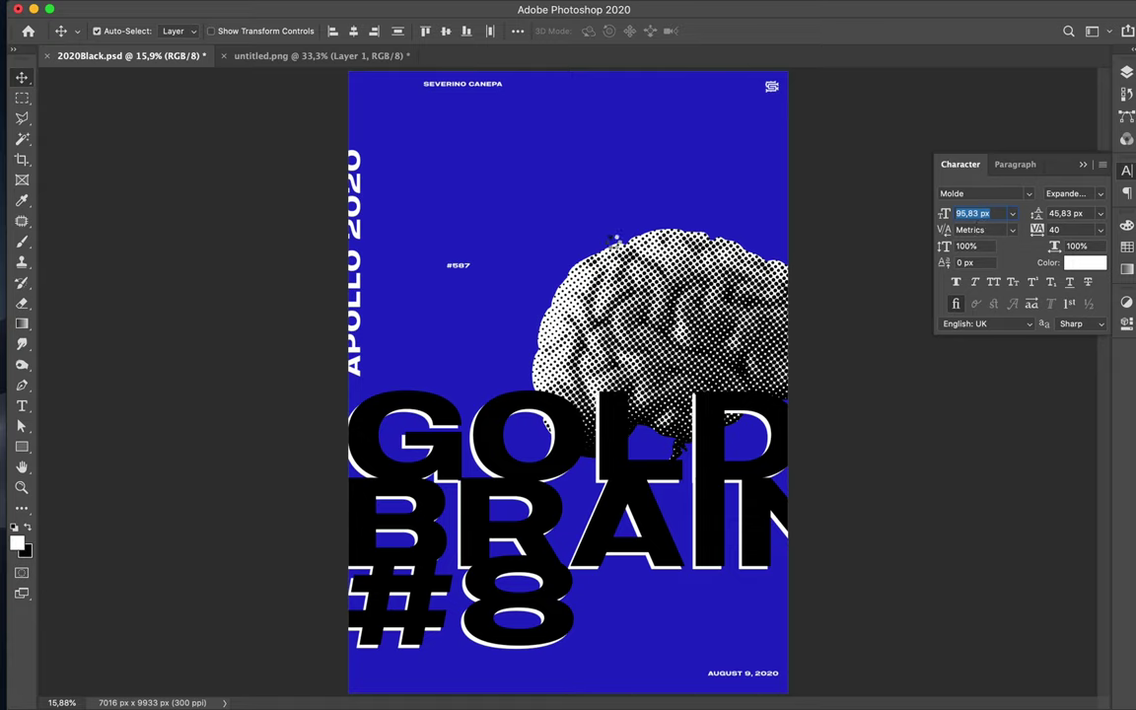
{"action": "type", "text": "372,28"}
{"action": "key", "text": "Return"}
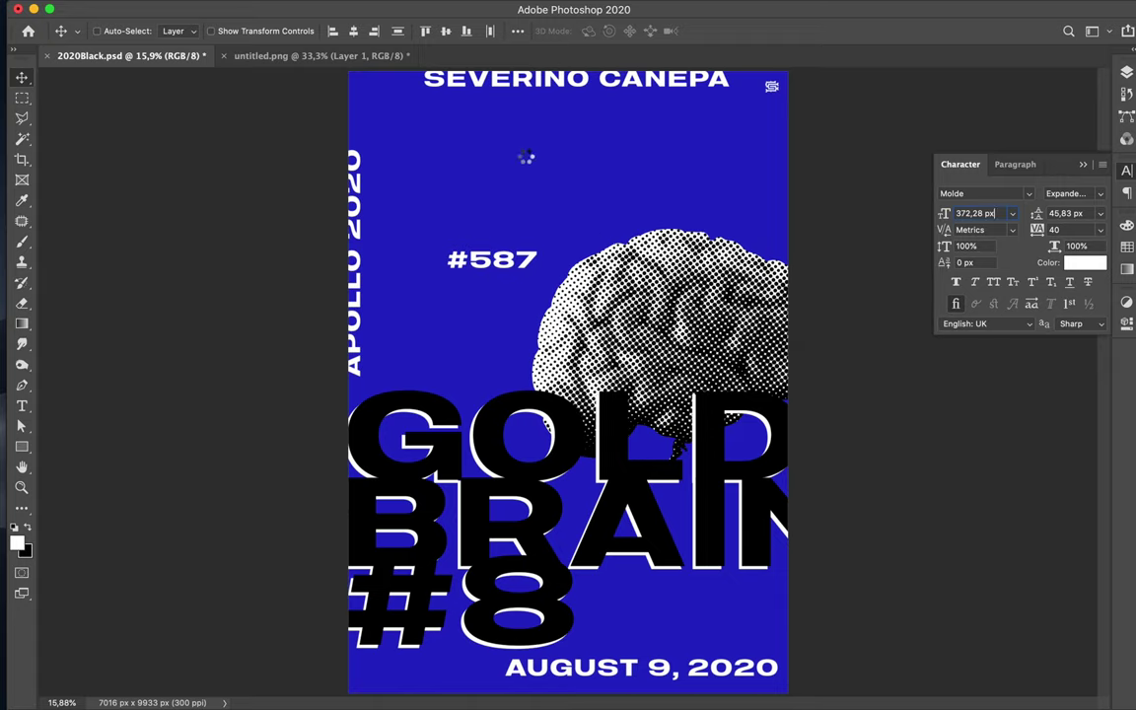
- Move the enlarged designer name down from the upper edge and rotate it -90° to read vertically
{"action": "left_click", "coordinate": [529, 79]}
{"action": "left_click_drag", "start_coordinate": [529, 79], "coordinate": [516, 163]}
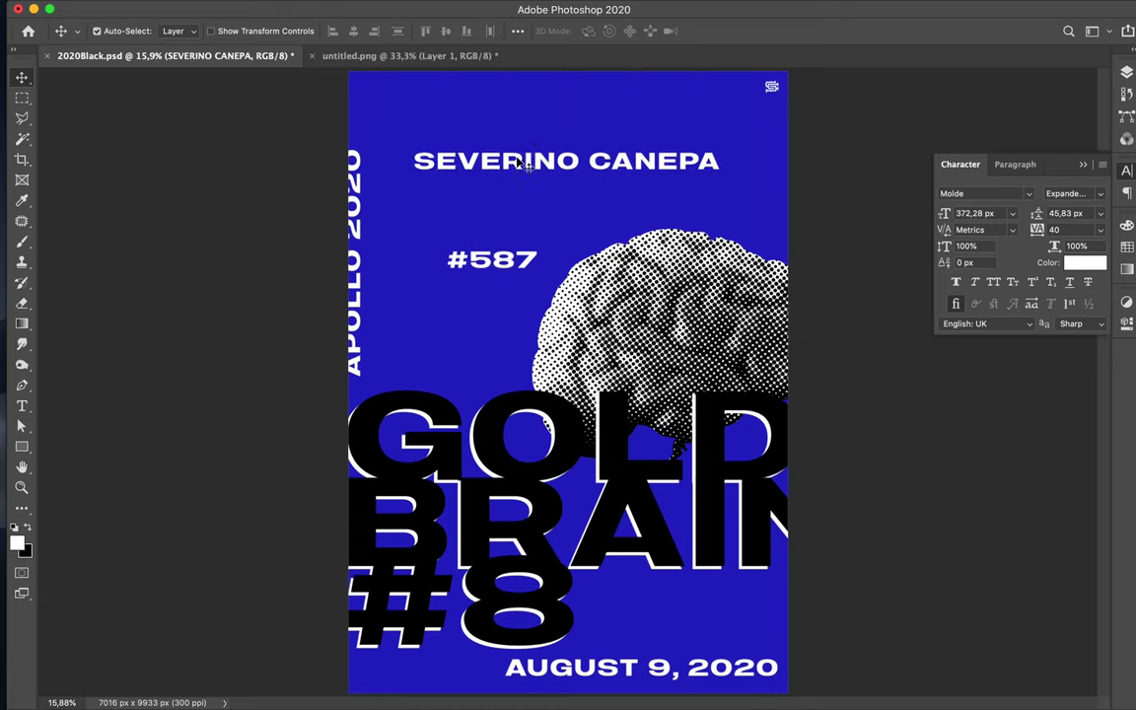
{"action": "key", "text": "super+t"}
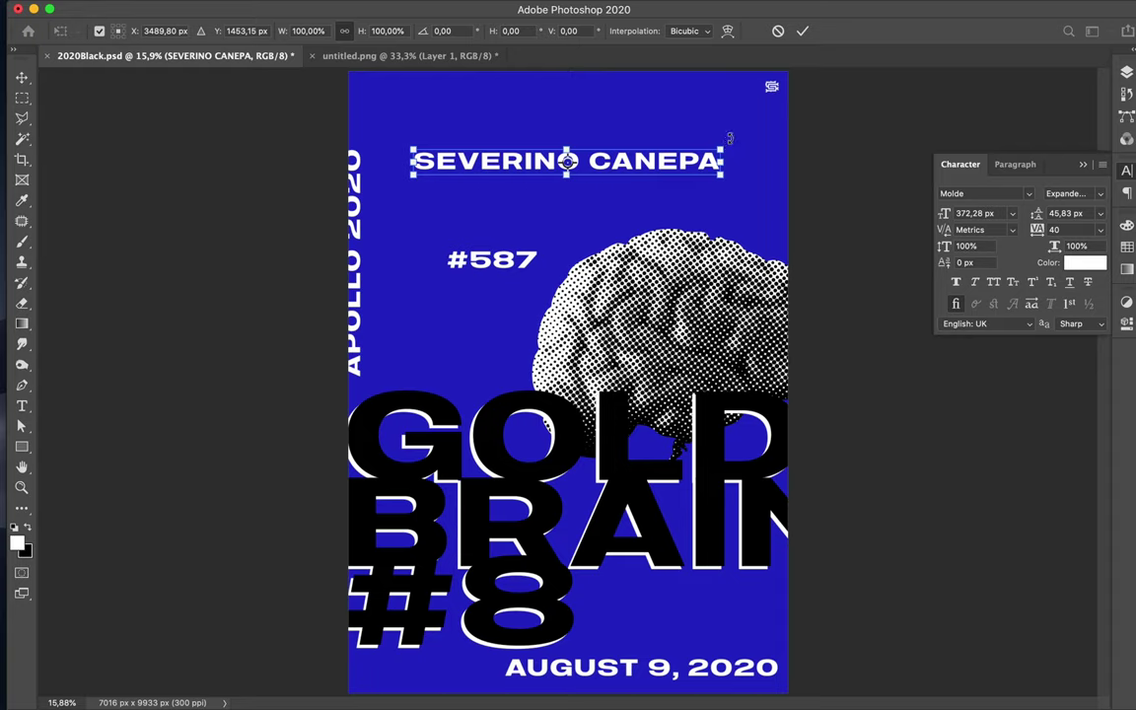
{"action": "left_click_drag", "start_coordinate": [730, 138], "coordinate": [568, 124]}
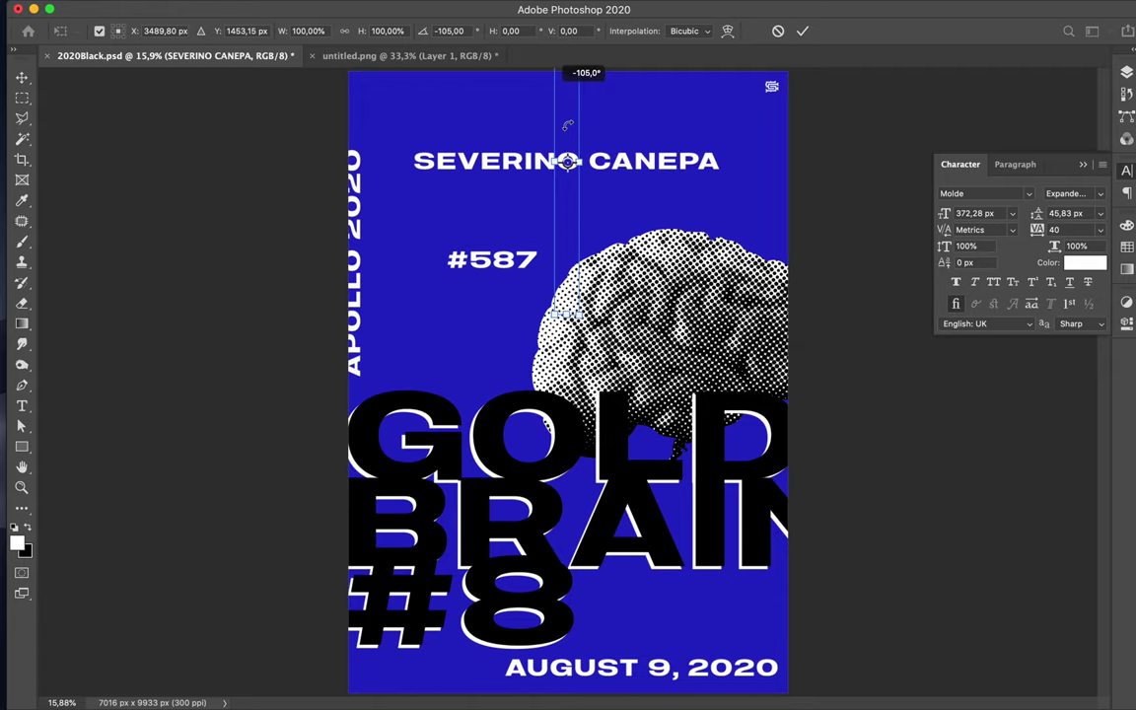
{"action": "left_click_drag", "start_coordinate": [568, 124], "coordinate": [568, 124]}
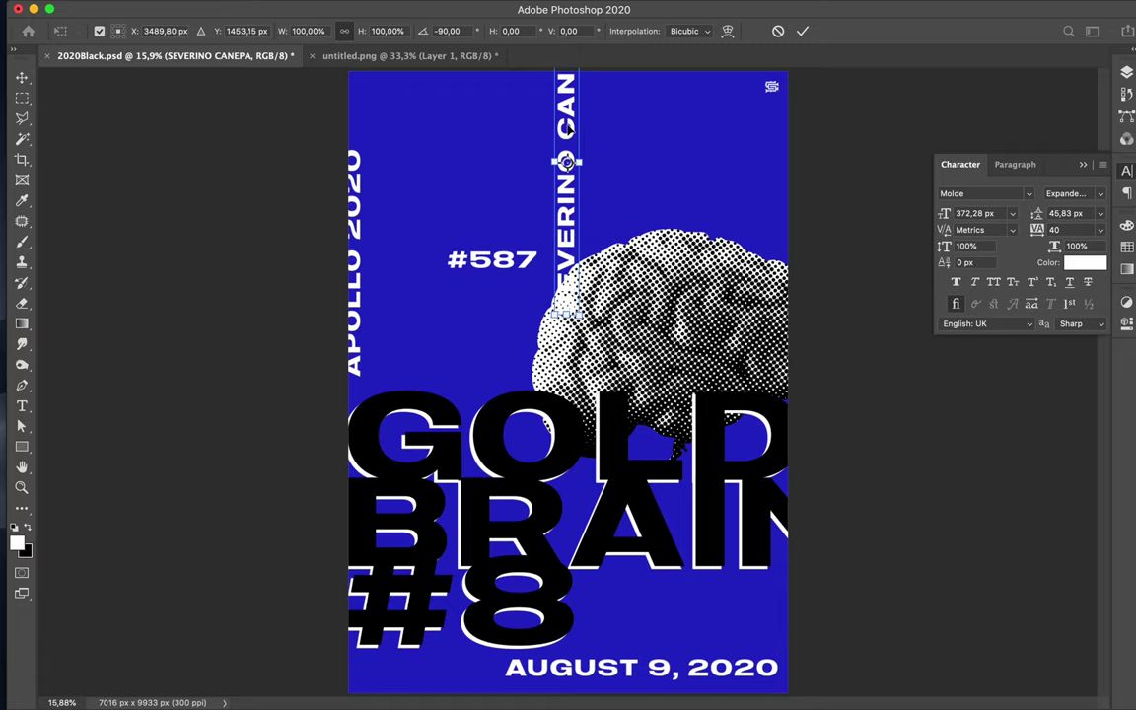
{"action": "right_click", "coordinate": [568, 128]}
{"action": "key", "text": "Escape"}
- Move the vertical designer name directly beside APOLLO 2020, with its lower end just above GOLD
{"action": "left_click_drag", "start_coordinate": [572, 120], "coordinate": [402, 183]}
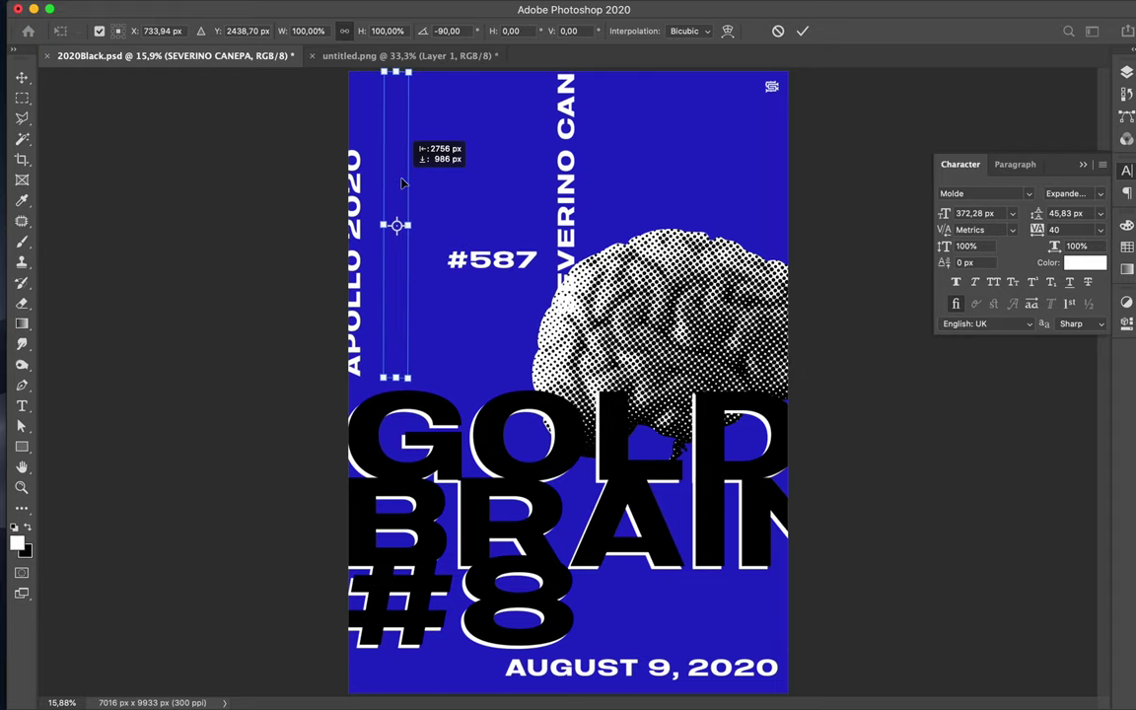
{"action": "left_click_drag", "start_coordinate": [402, 183], "coordinate": [402, 183]}
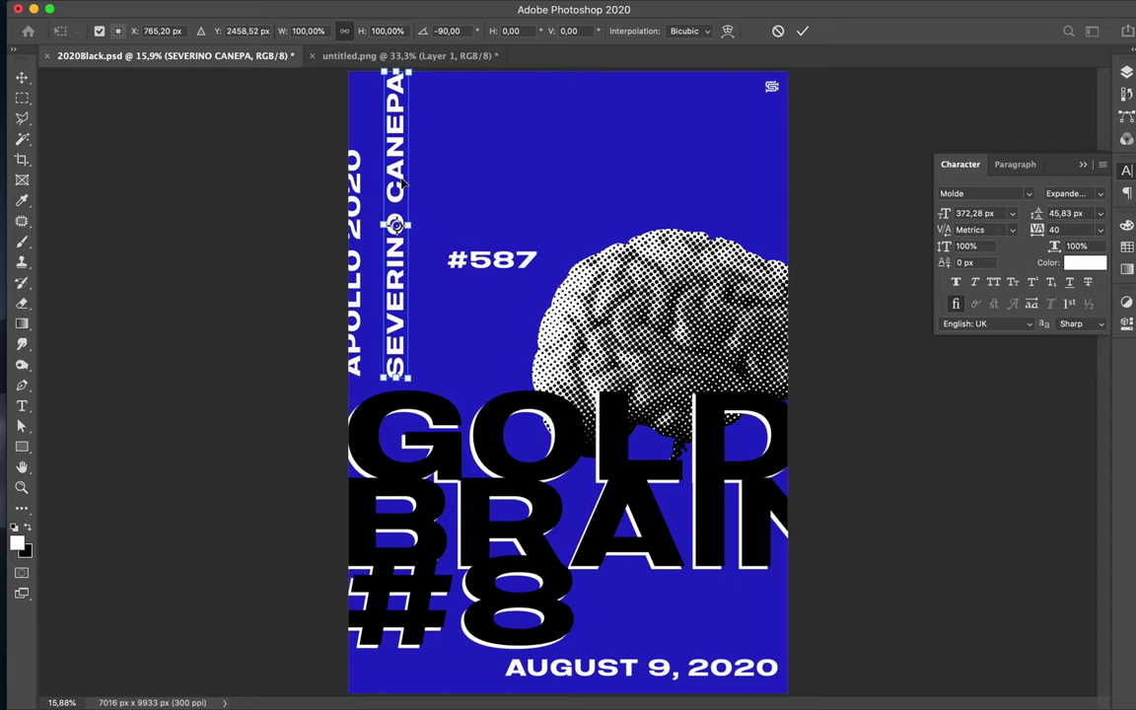
{"action": "left_click_drag", "start_coordinate": [401, 182], "coordinate": [388, 181]}
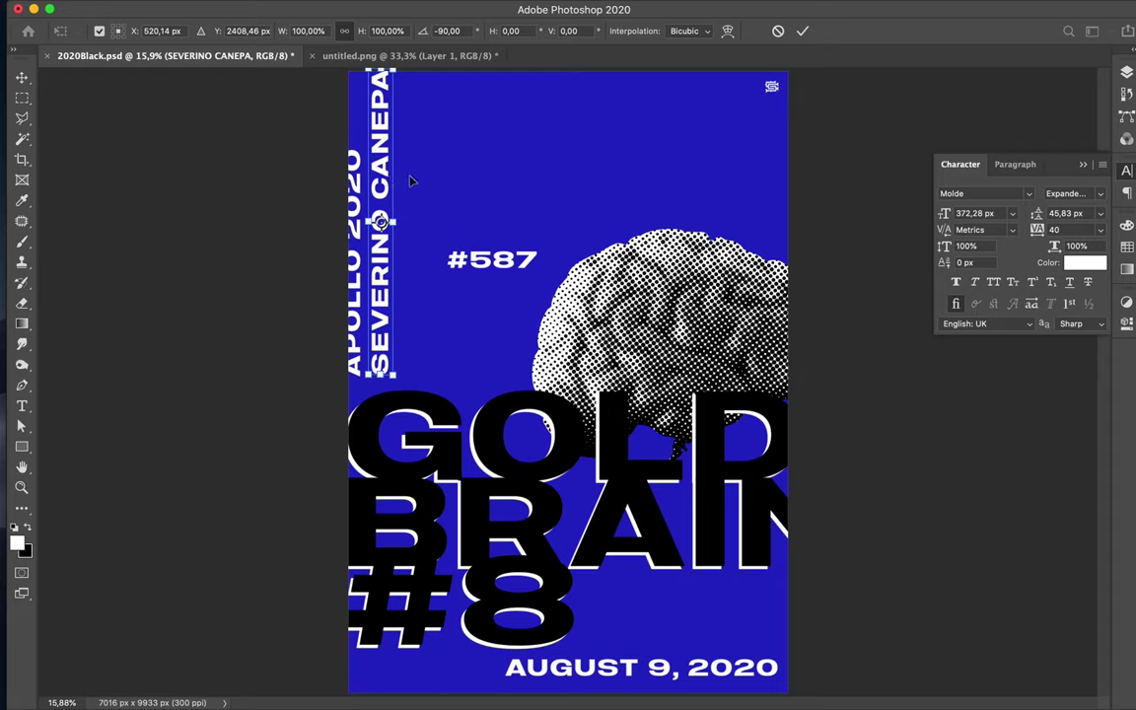
{"action": "key", "text": "Return"}
- Move the #587 text down beside the #8, just above AUGUST 9, 2020
{"action": "left_click", "coordinate": [483, 271]}
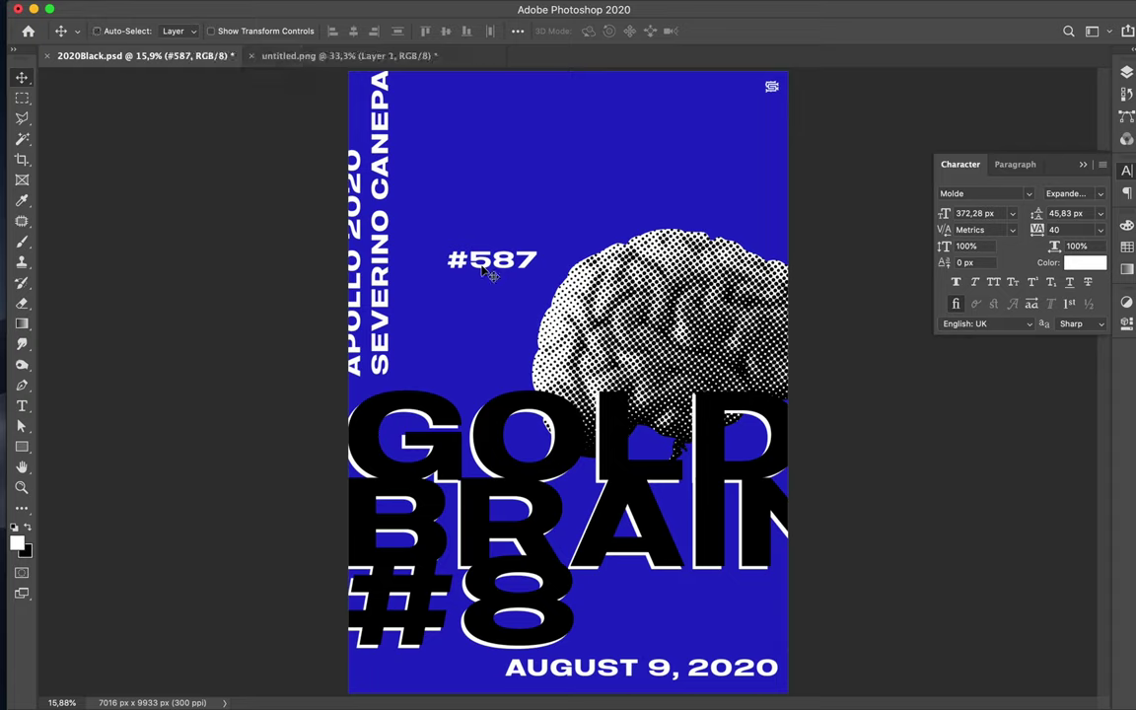
{"action": "left_click_drag", "start_coordinate": [486, 274], "coordinate": [621, 639]}
{"action": "scroll", "coordinate": [622, 639], "scroll_direction": "down", "scroll_amount": 1}
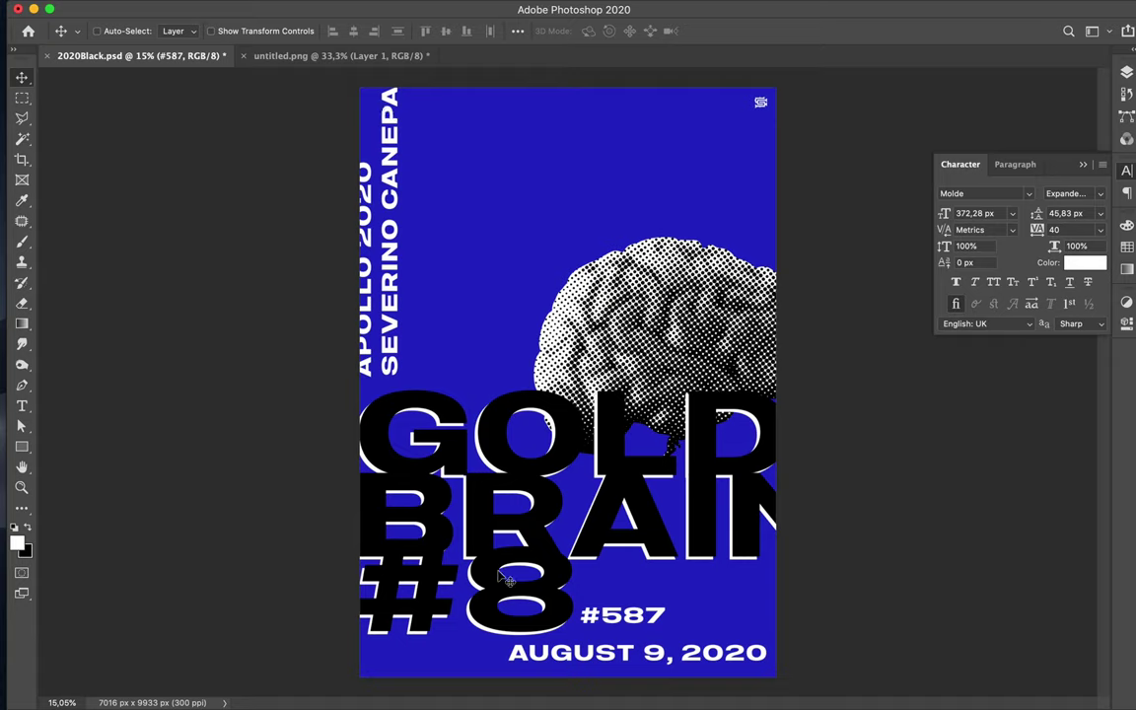
- Move #587 back up above GOLD, rotate it -90°, and place it beside the vertical designer name
{"action": "key", "text": "super"}
{"action": "left_click_drag", "start_coordinate": [636, 626], "coordinate": [486, 344]}
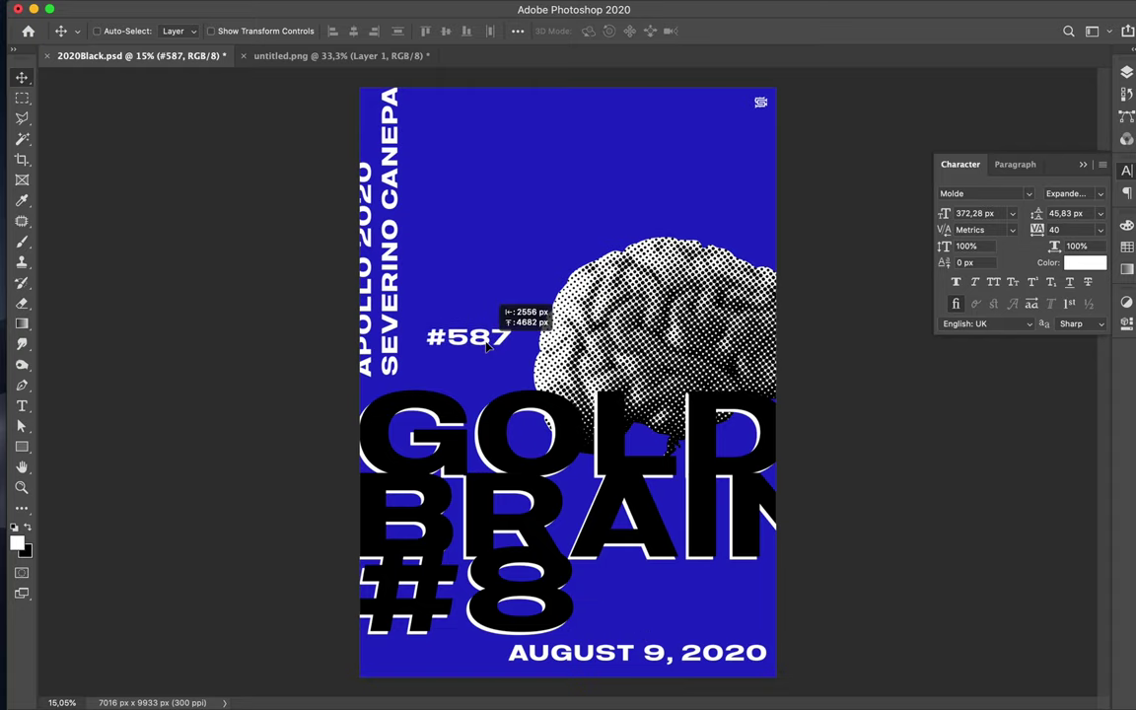
{"action": "key", "text": "super+t"}
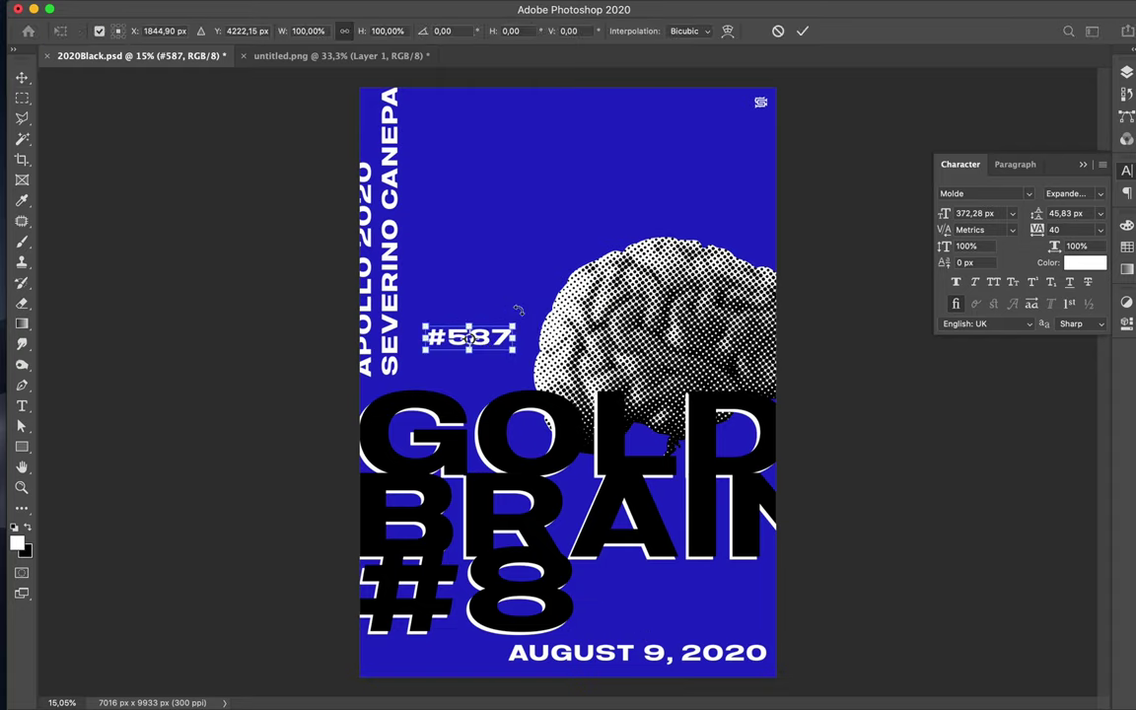
{"action": "left_click_drag", "start_coordinate": [494, 295], "coordinate": [439, 272]}
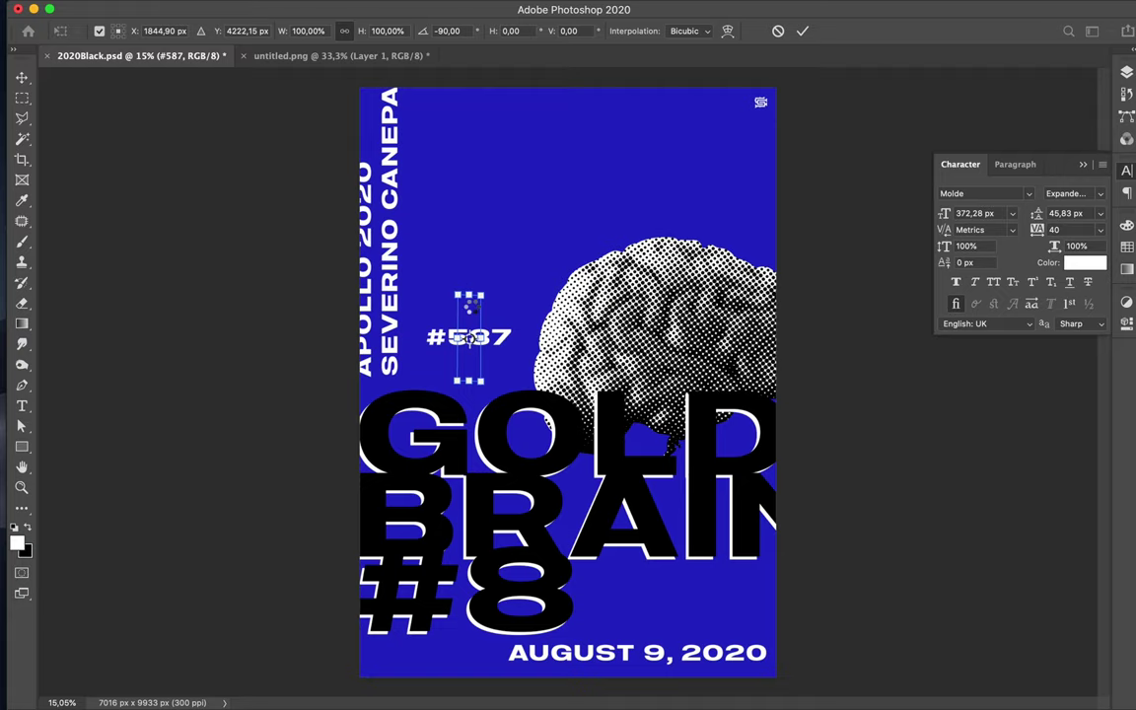
{"action": "key", "text": "Return"}
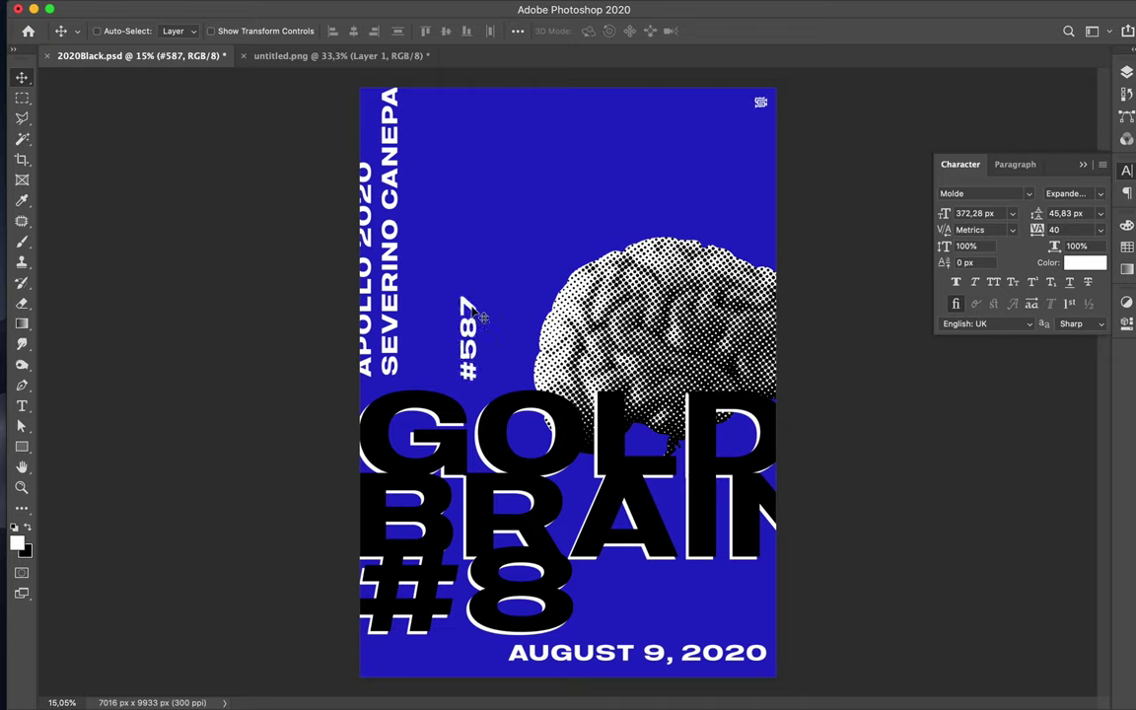
{"action": "left_click_drag", "start_coordinate": [479, 333], "coordinate": [421, 322]}
- Align the bottom edges of the vertical designer name and APOLLO 2020
{"action": "key", "text": "super"}
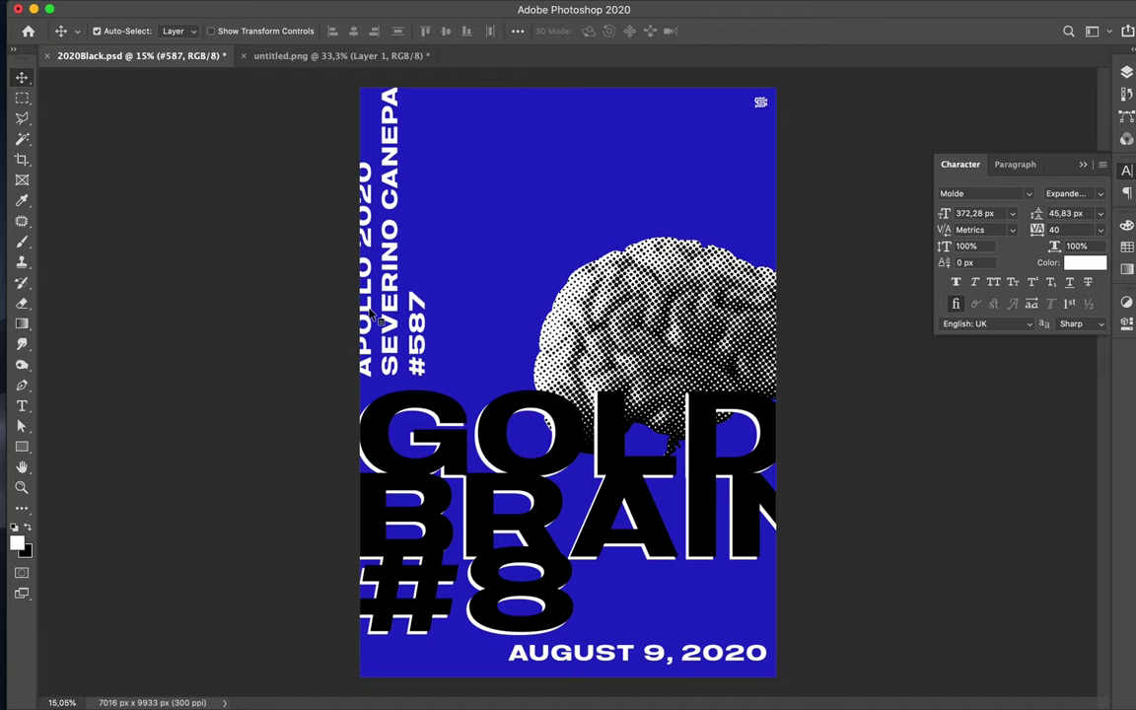
{"action": "left_click", "coordinate": [374, 313]}
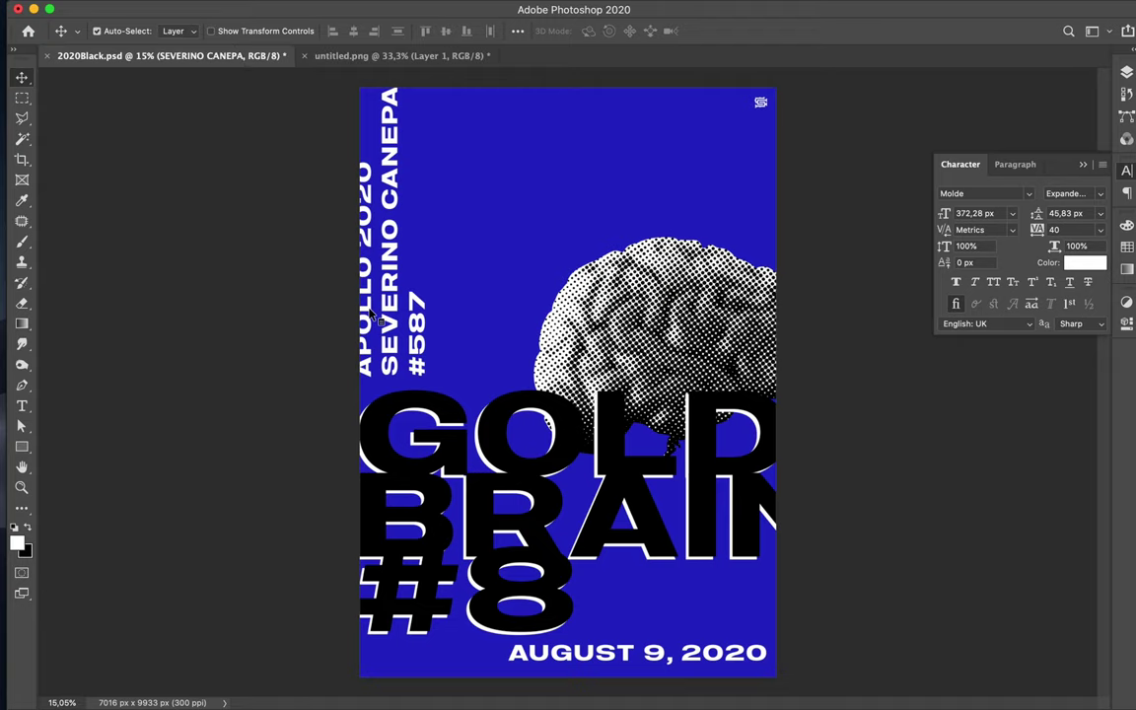
{"action": "left_click", "coordinate": [519, 33]}
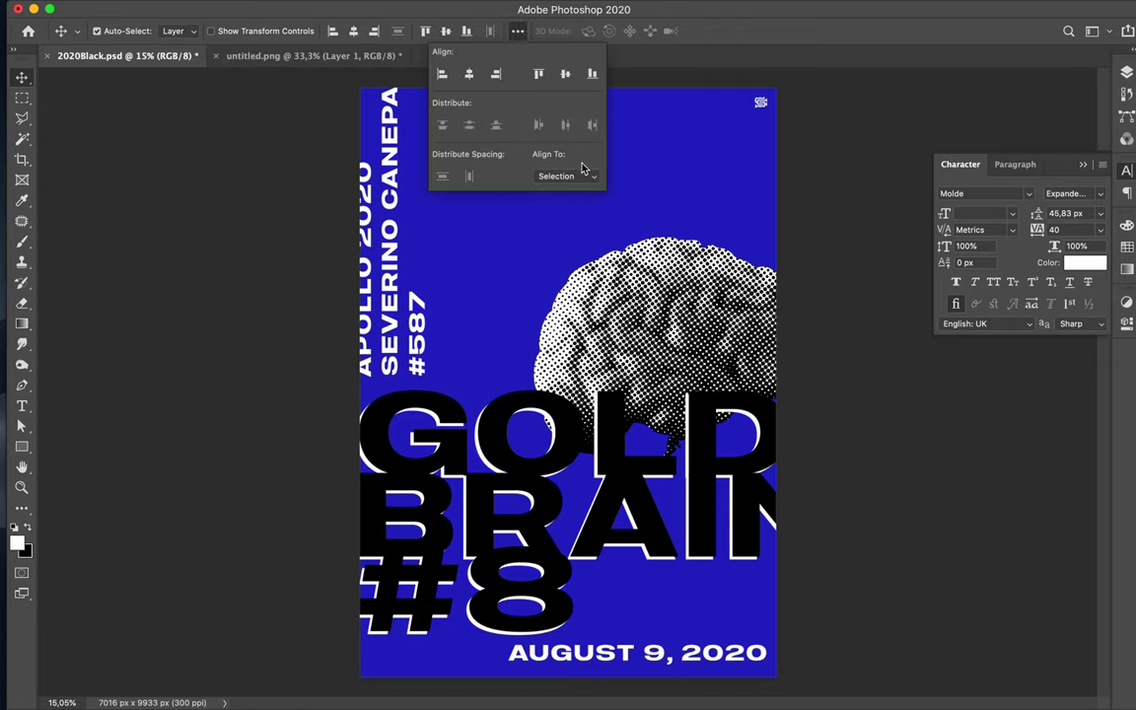
{"action": "left_click", "coordinate": [592, 79]}
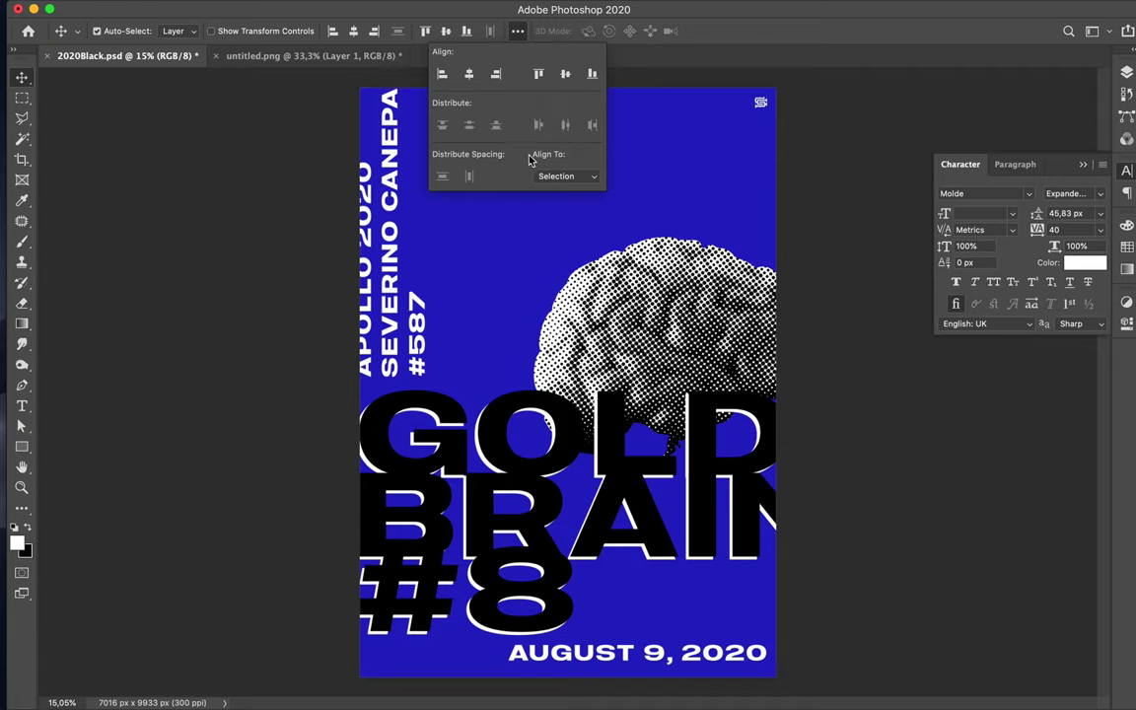
{"action": "left_click", "coordinate": [369, 308]}
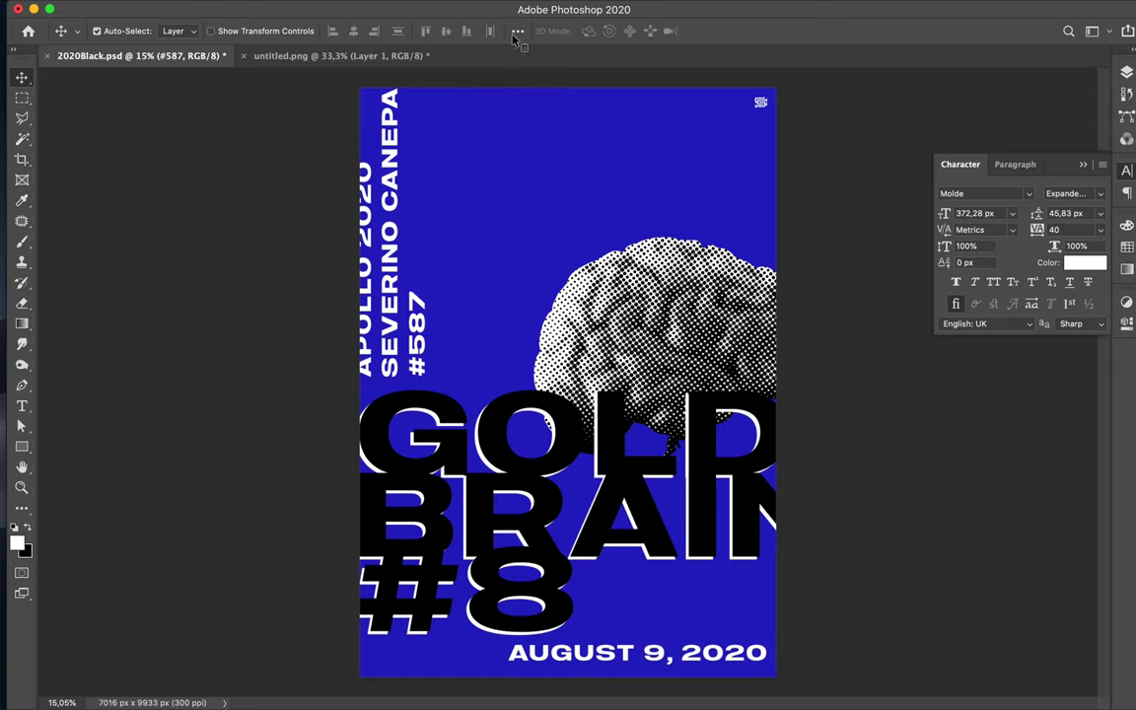
{"action": "key", "text": "super+alt+a"}
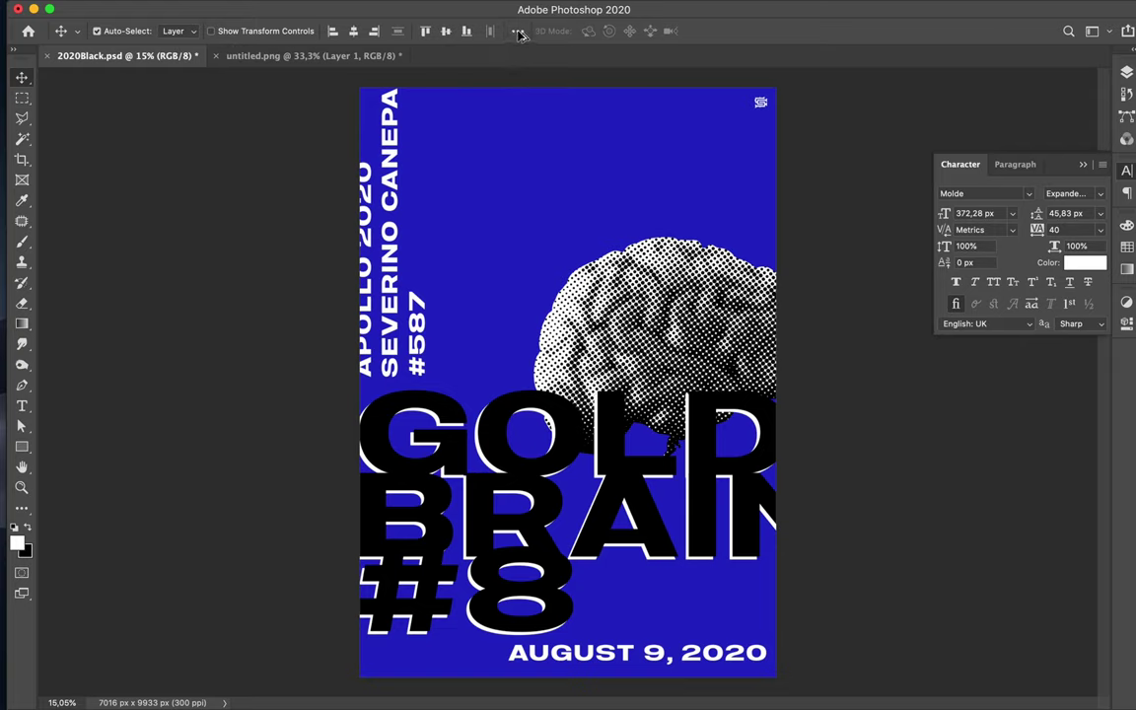
{"action": "left_click", "coordinate": [517, 33]}
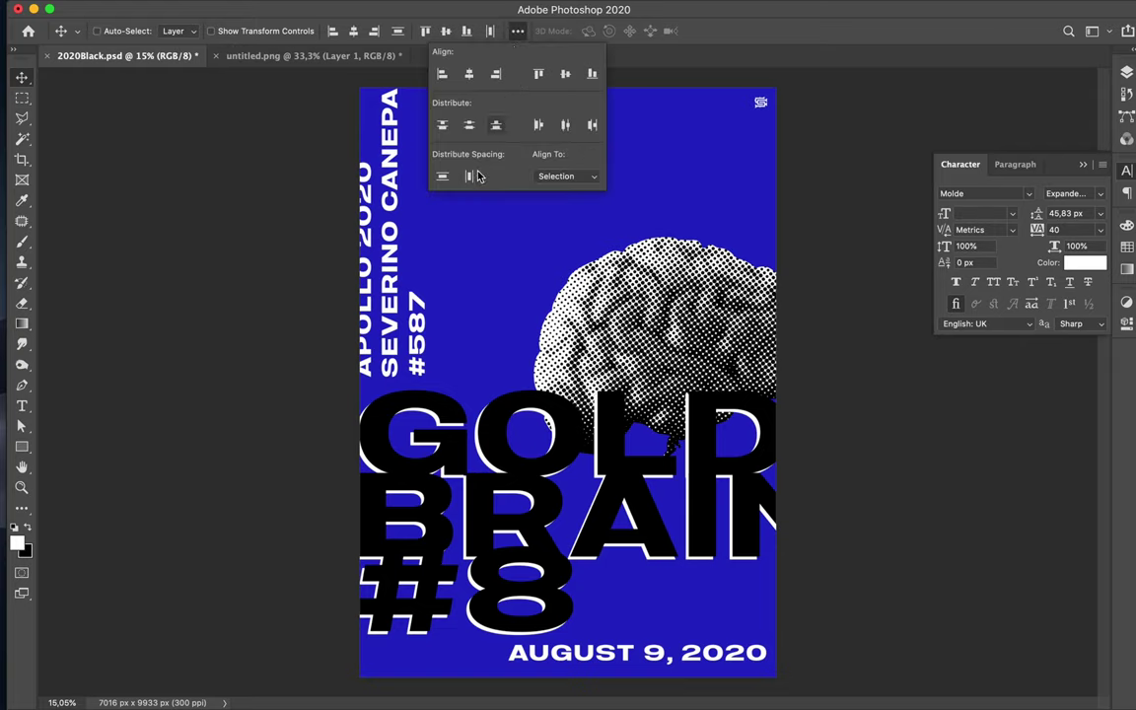
{"action": "left_click", "coordinate": [504, 301]}
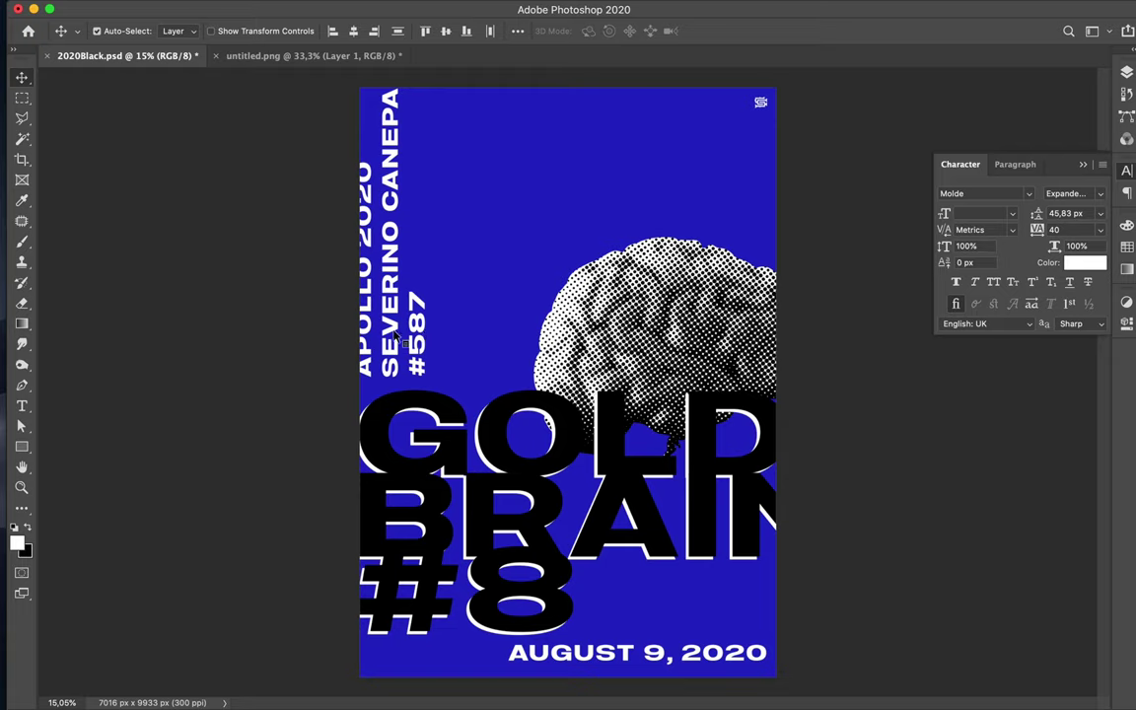
- Select the three vertical text lines and move them down together until they touch the word GOLD
{"action": "left_click", "coordinate": [371, 335]}
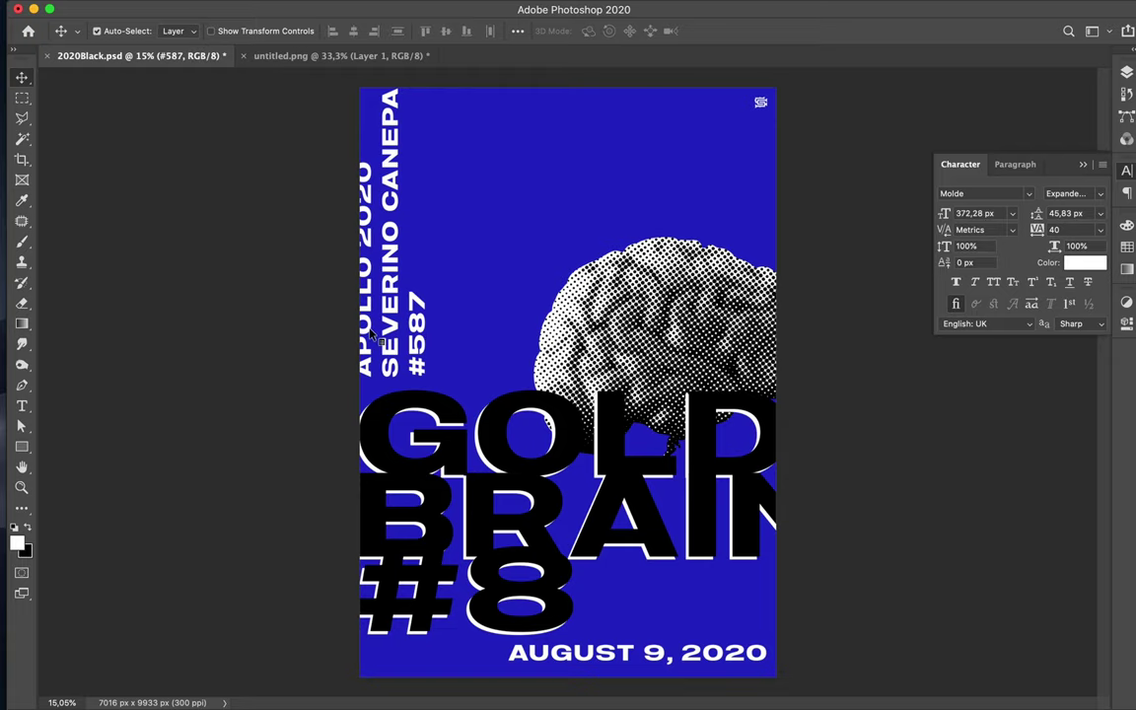
{"action": "left_click", "coordinate": [371, 343]}
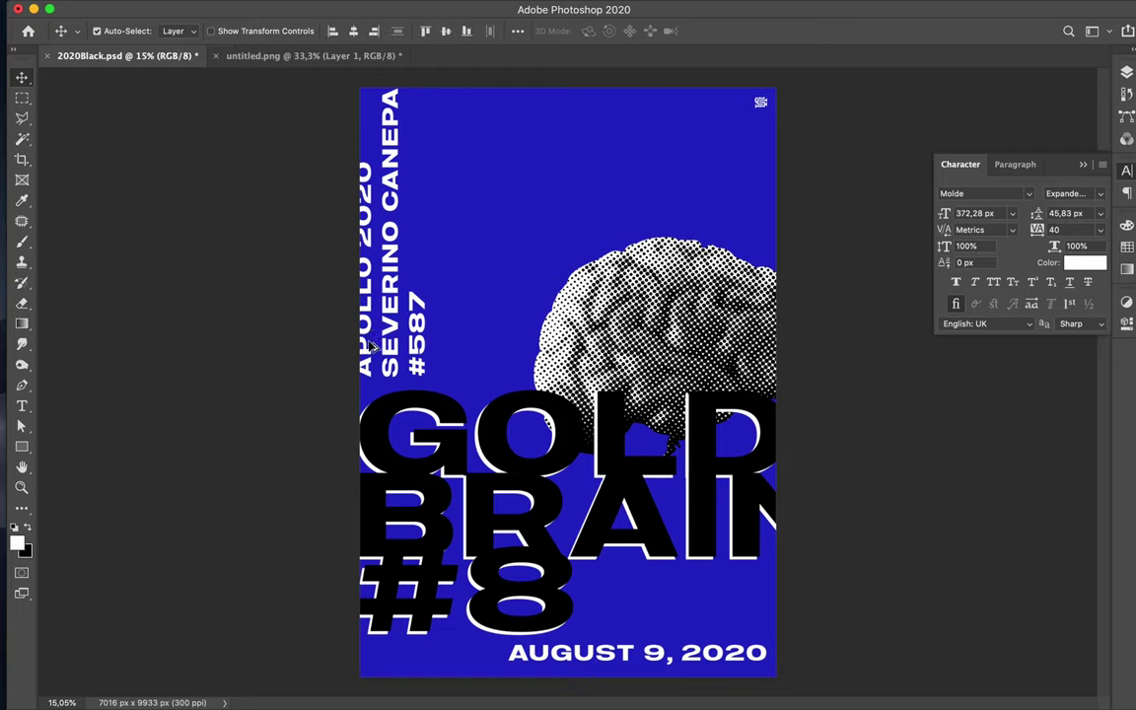
{"action": "mouse_move", "coordinate": [371, 363]}
{"action": "left_mouse_down"}
{"action": "mouse_move", "coordinate": [366, 347]}
{"action": "mouse_move", "coordinate": [374, 359]}
{"action": "left_mouse_up"}
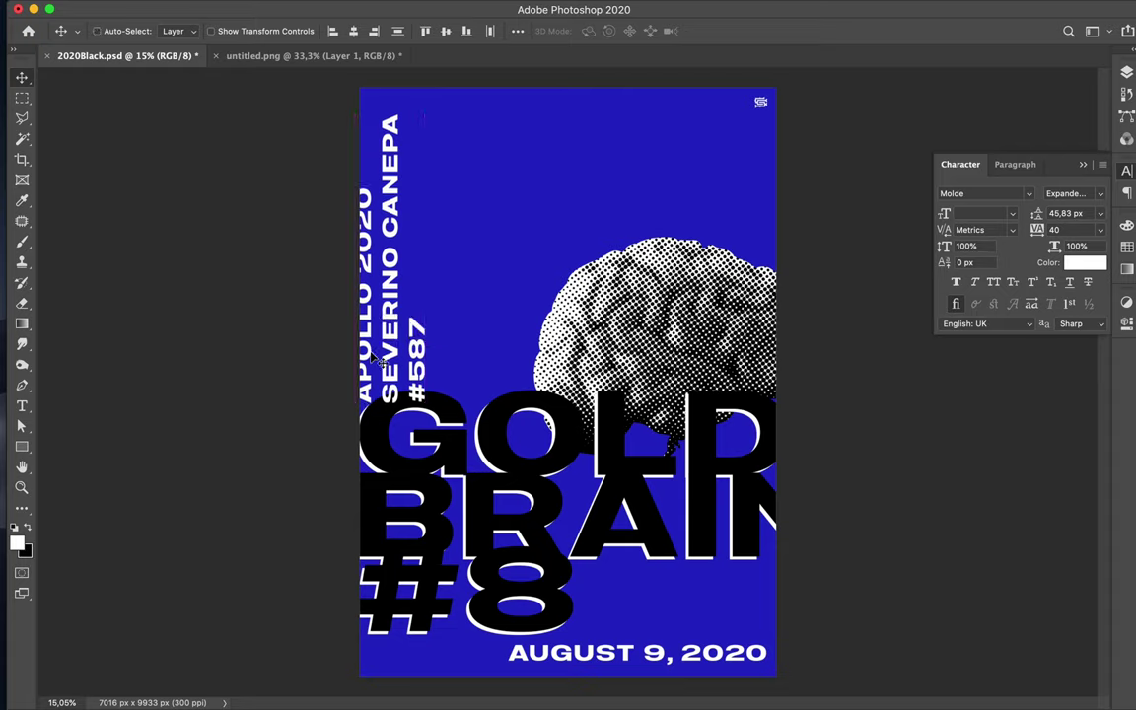
- Move AUGUST 9, 2020 straight up so that it overlaps the lower part of the #8
{"action": "key", "text": "super"}
{"action": "left_click", "coordinate": [558, 658]}
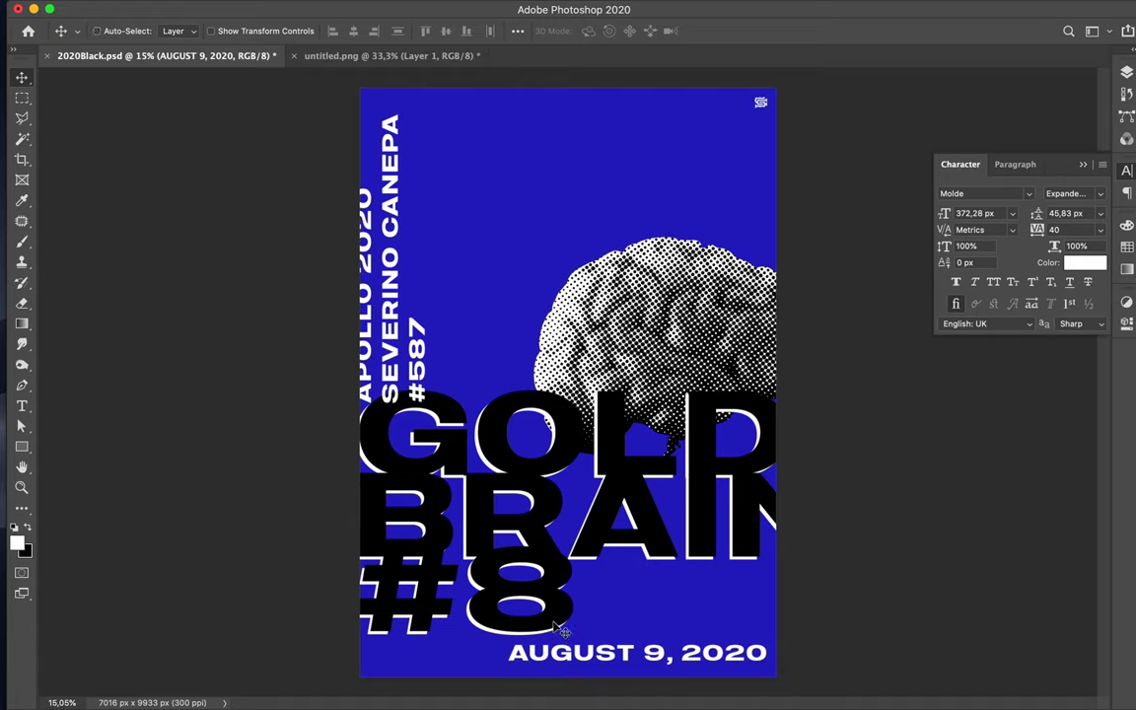
{"action": "key", "text": "super"}
{"action": "left_click_drag", "start_coordinate": [560, 663], "coordinate": [556, 637]}
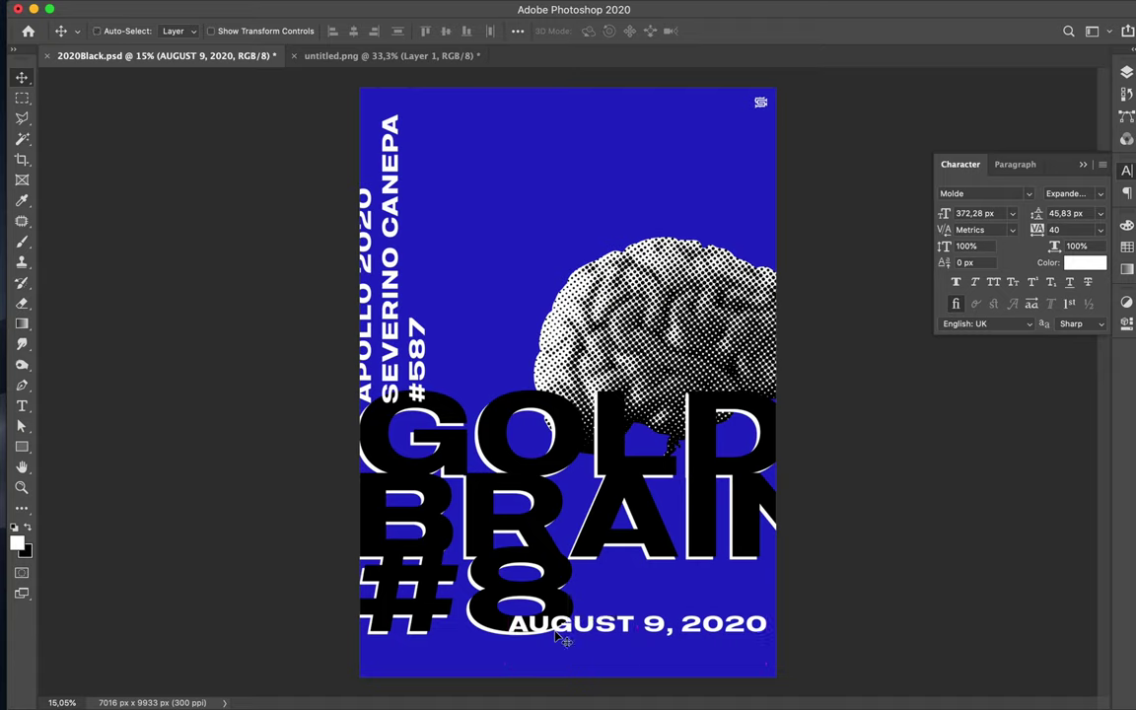
- Scale the halftone brain down to about 90%, keeping its lower-left corner in place
{"action": "key", "text": "super"}
{"action": "left_click", "coordinate": [655, 350]}
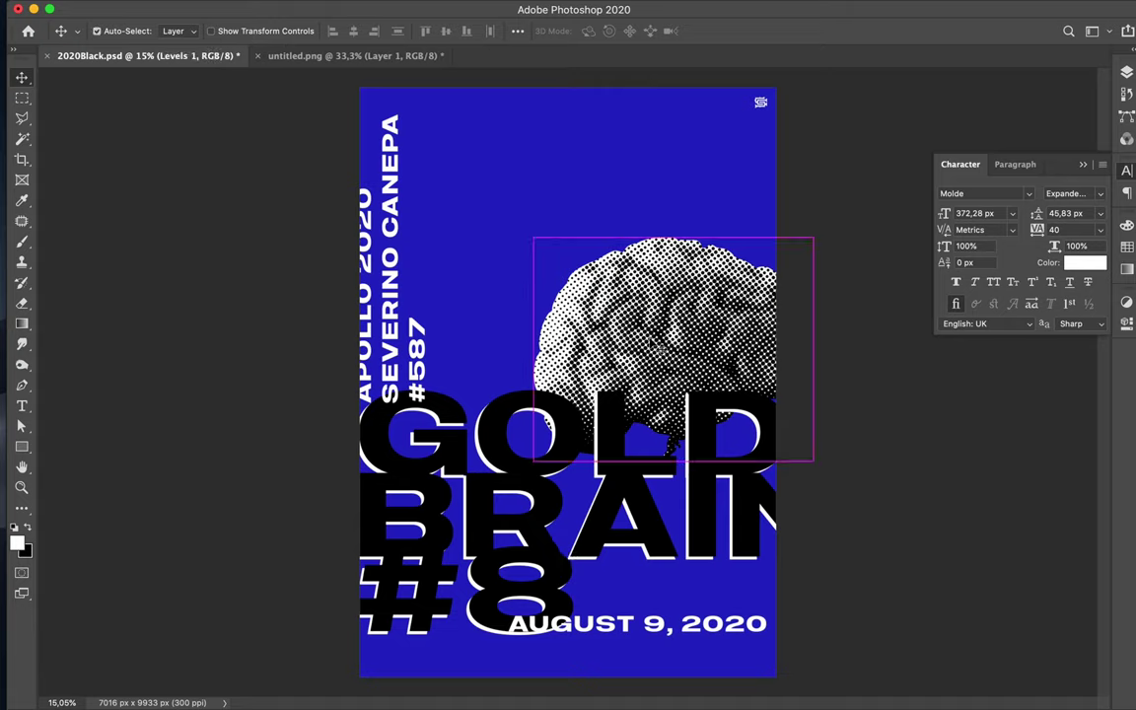
{"action": "key", "text": "super+t"}
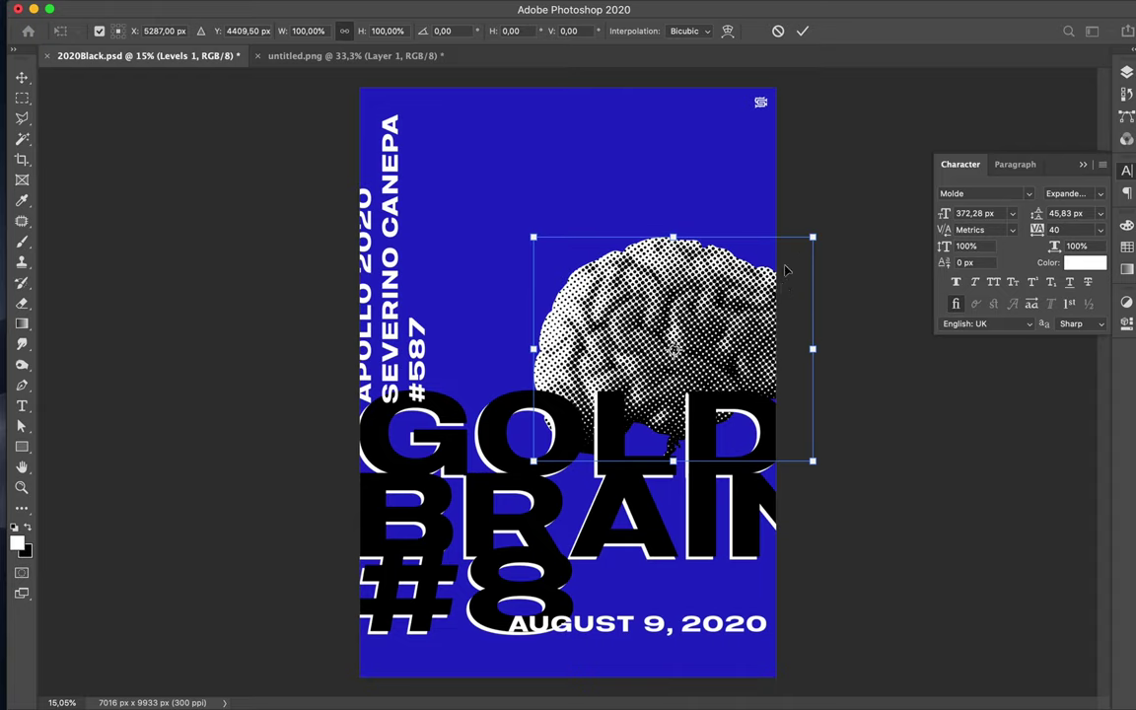
{"action": "left_click_drag", "start_coordinate": [813, 238], "coordinate": [792, 271]}
{"action": "left_click_drag", "start_coordinate": [722, 280], "coordinate": [728, 284]}
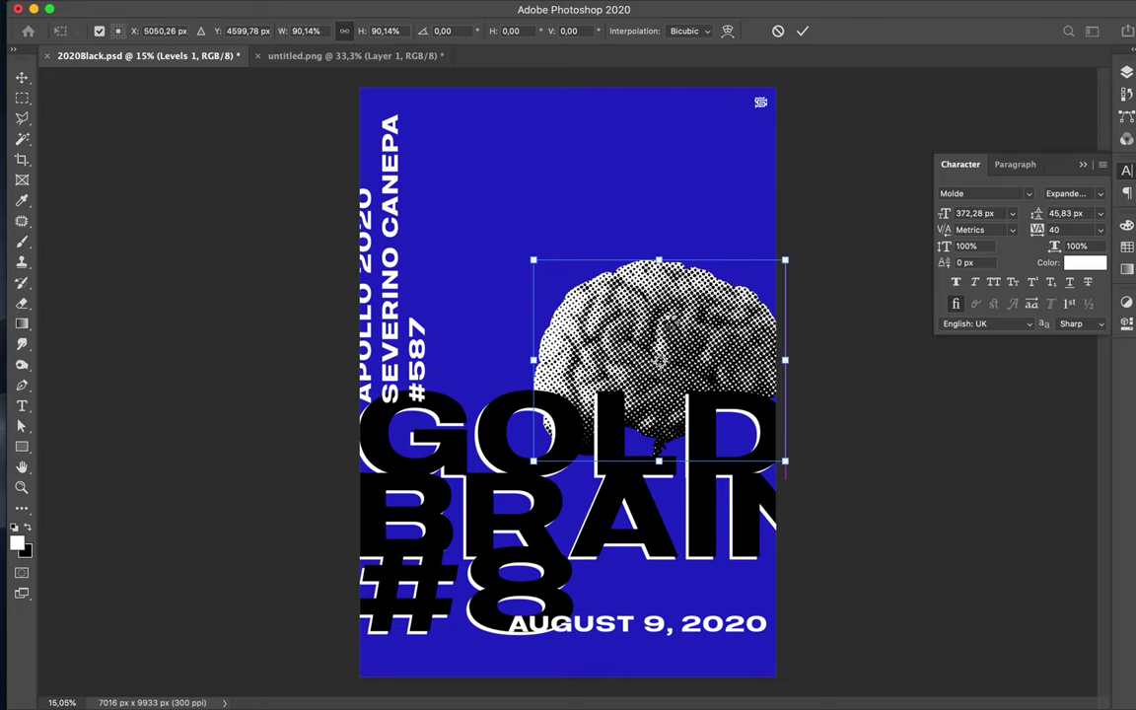
{"action": "key", "text": "Return"}
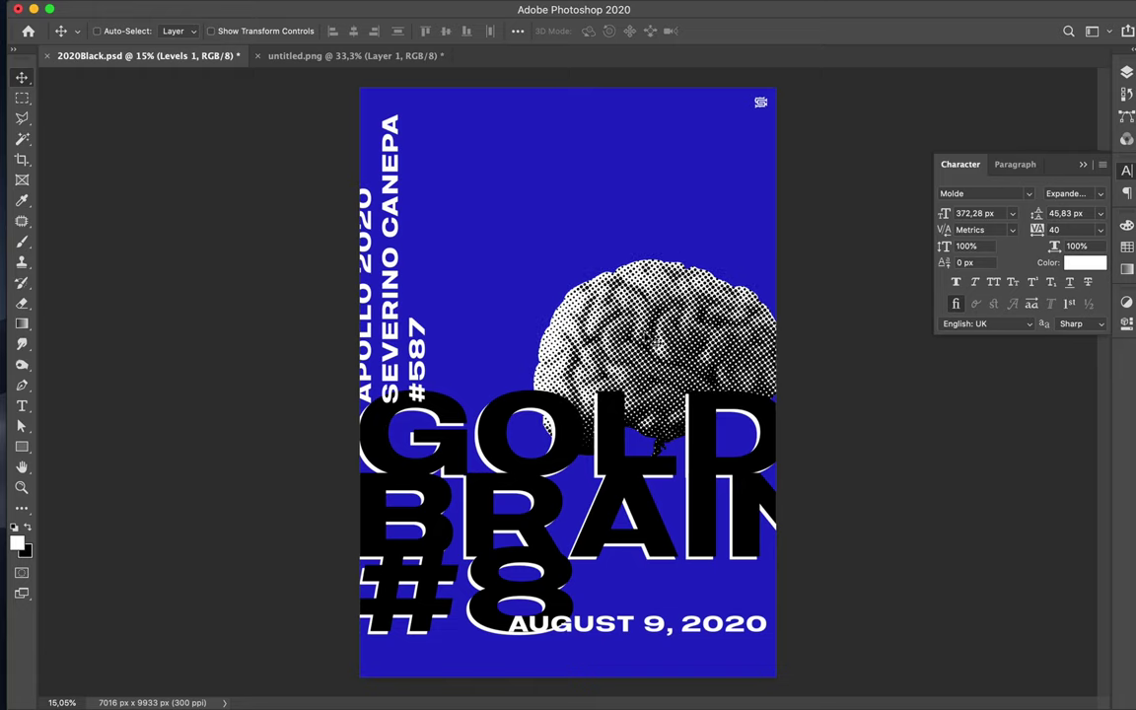
- Try shifting the brain toward the poster's right edge, and undo both the move and the scaling
{"action": "left_click_drag", "start_coordinate": [596, 293], "coordinate": [622, 292]}
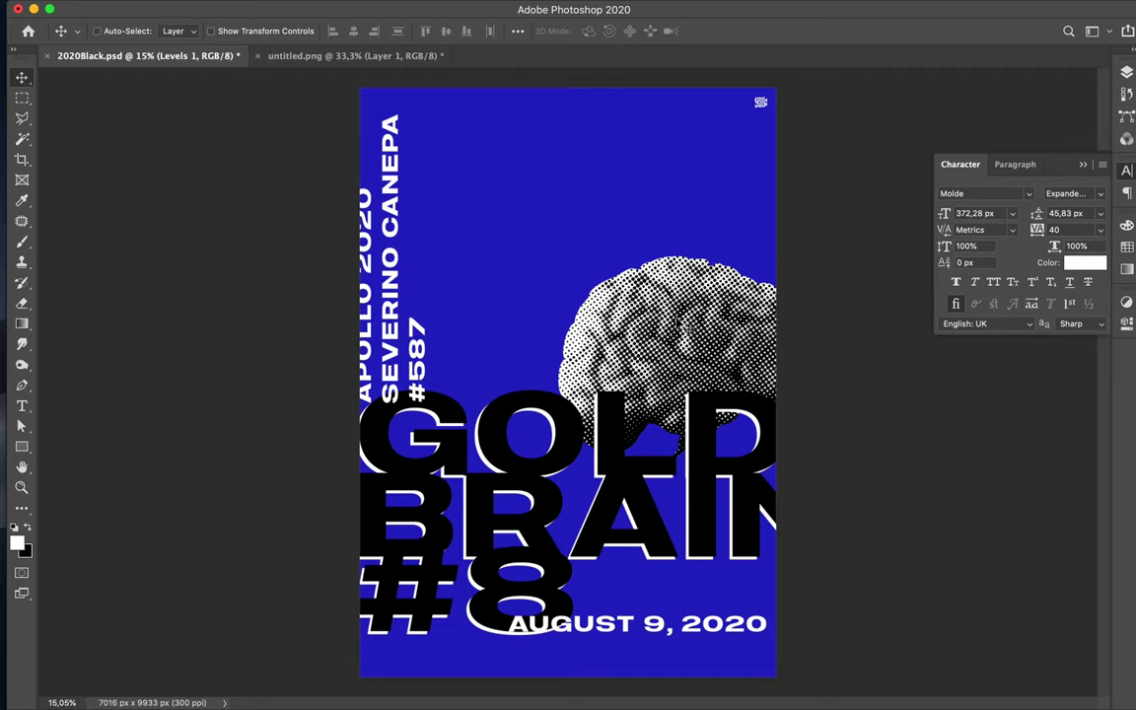
{"action": "key", "text": "super"}
{"action": "left_click_drag", "start_coordinate": [681, 325], "coordinate": [659, 330]}
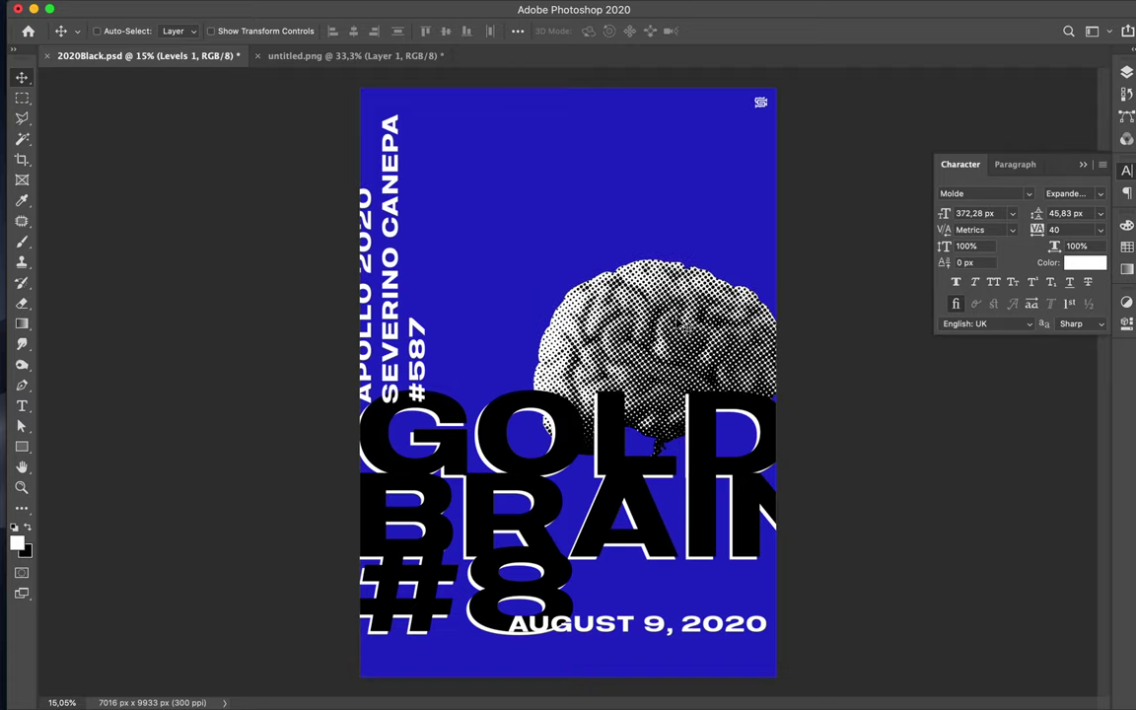
{"action": "key", "text": "super"}
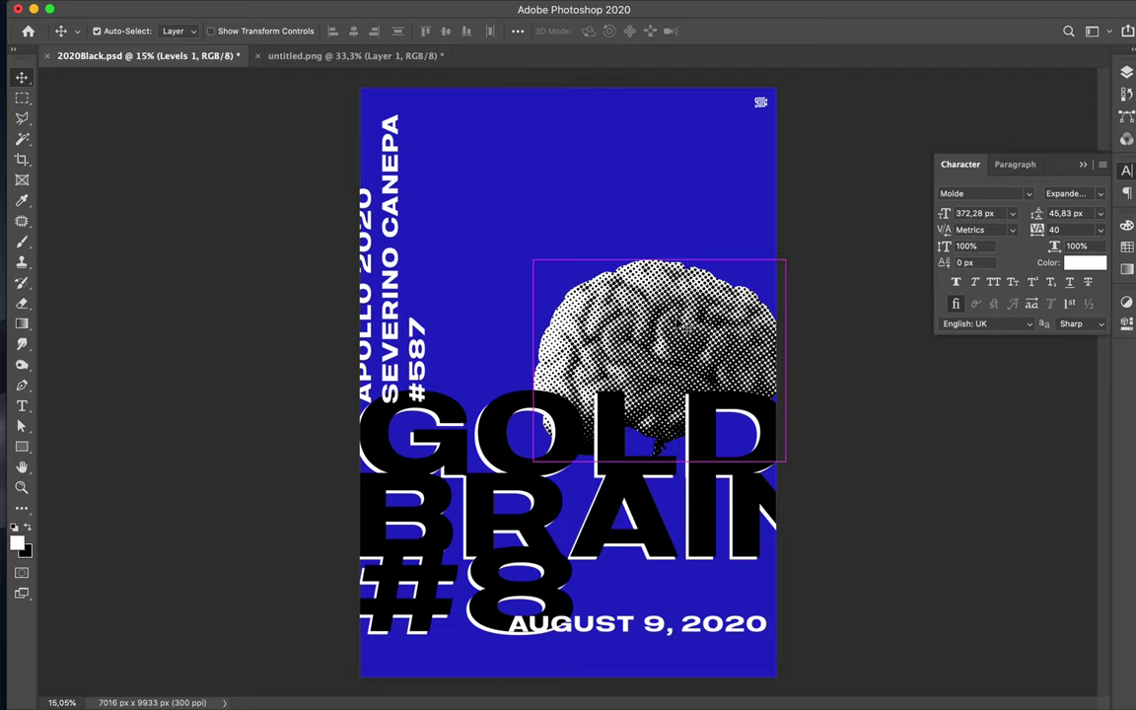
{"action": "left_click_drag", "start_coordinate": [680, 325], "coordinate": [681, 303]}
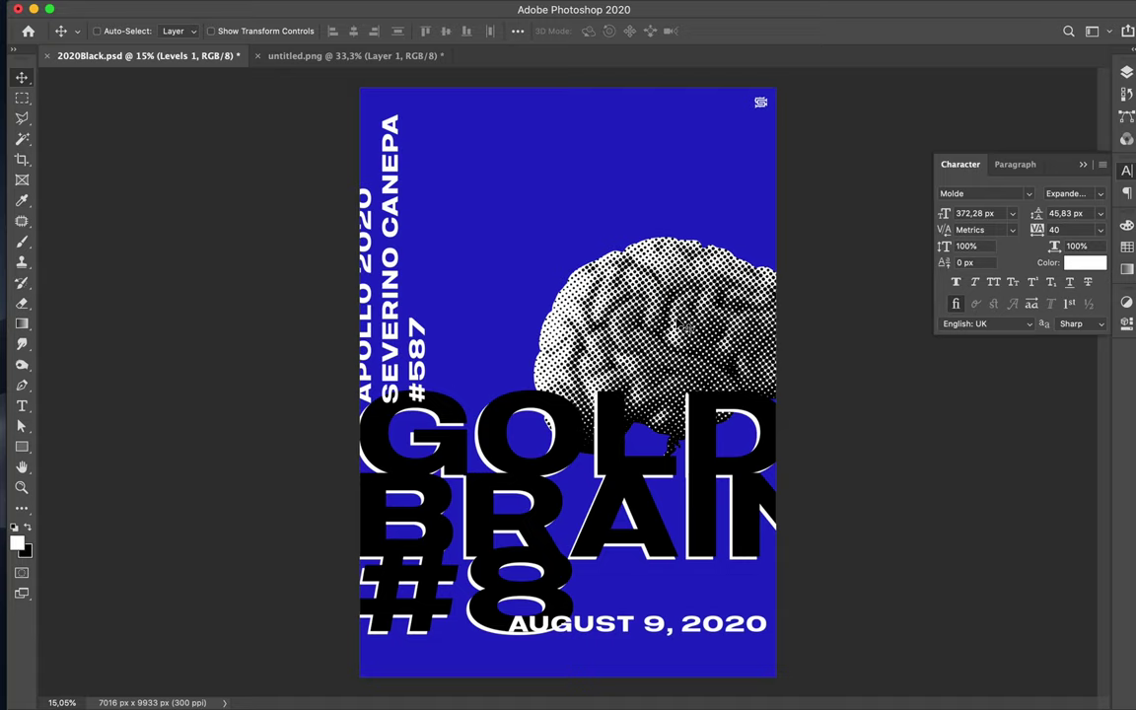
- Select the blue background rectangle and shift it down and to the left of the canvas
{"action": "key", "text": "super"}
{"action": "left_click_drag", "start_coordinate": [766, 105], "coordinate": [768, 108]}
{"action": "left_click", "coordinate": [764, 107]}
{"action": "left_click", "coordinate": [764, 107]}
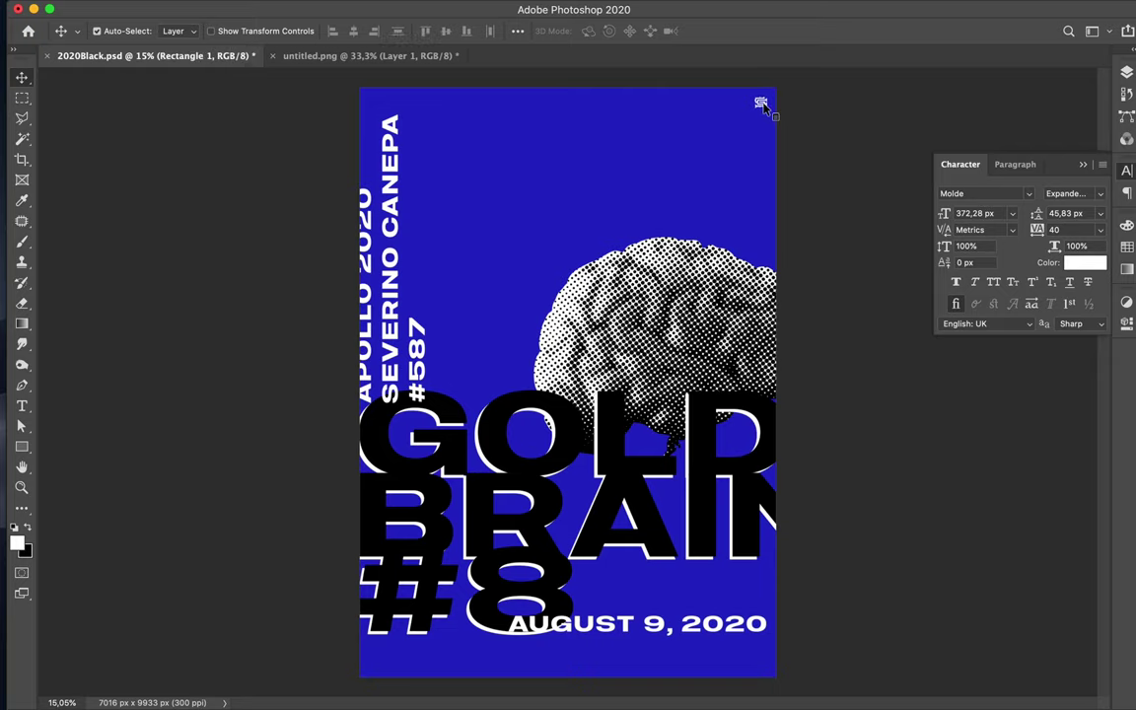
{"action": "left_click_drag", "start_coordinate": [768, 109], "coordinate": [643, 181]}
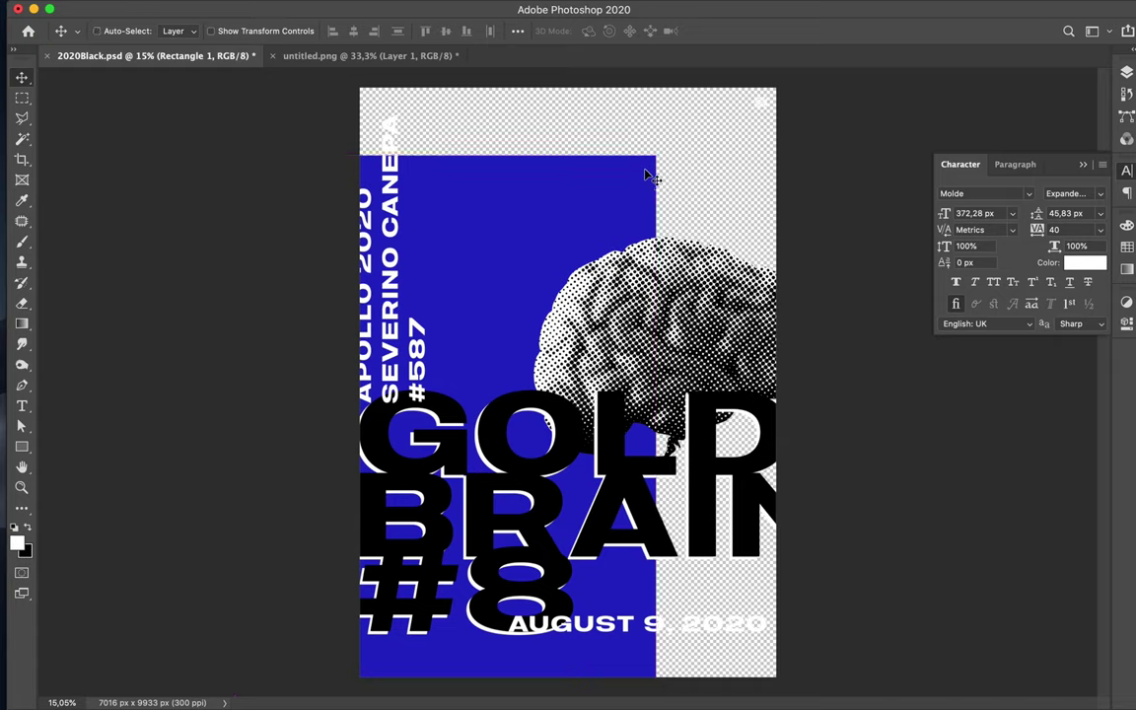
- Change the background rectangle's fill colour to white
{"action": "key", "text": "u"}
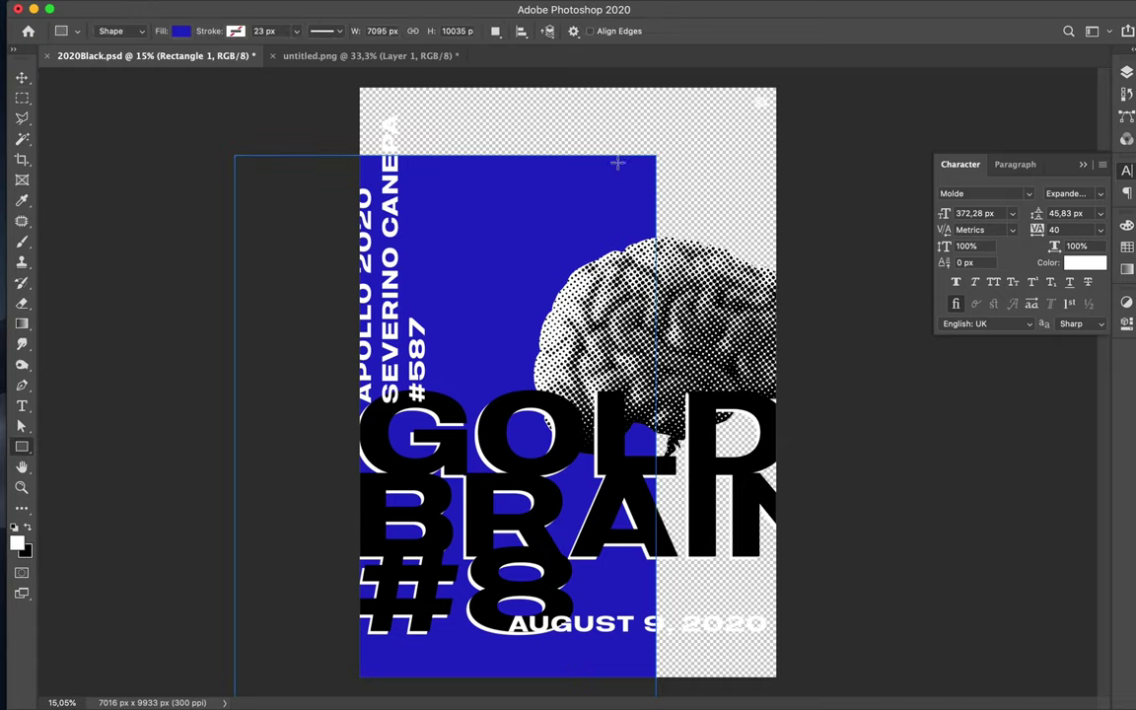
{"action": "left_click", "coordinate": [178, 31]}
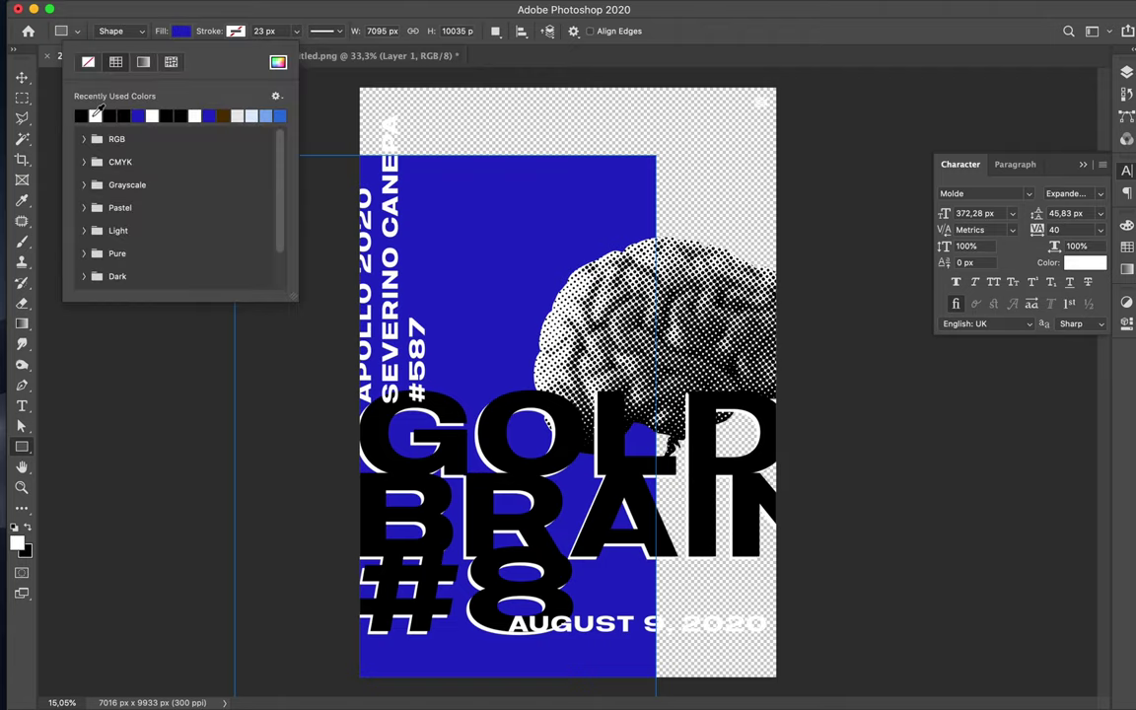
{"action": "left_click", "coordinate": [96, 114]}
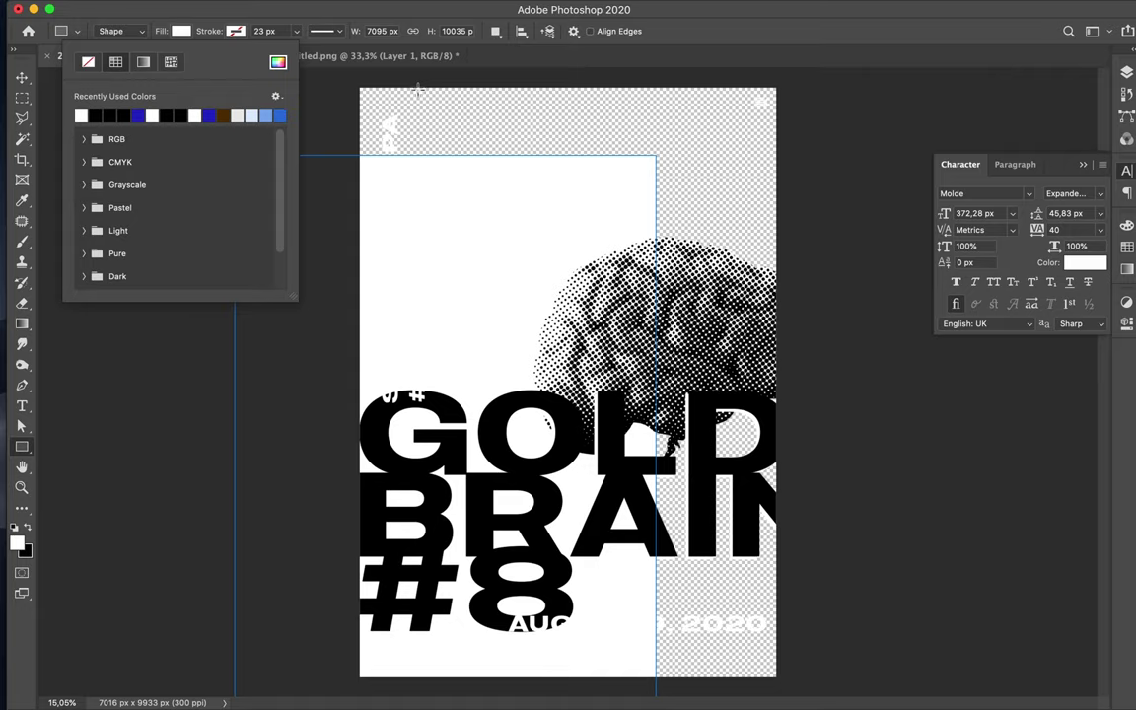
- Undo the white fill on the background rectangle
{"action": "left_click", "coordinate": [349, 87]}
{"action": "left_click", "coordinate": [350, 88]}
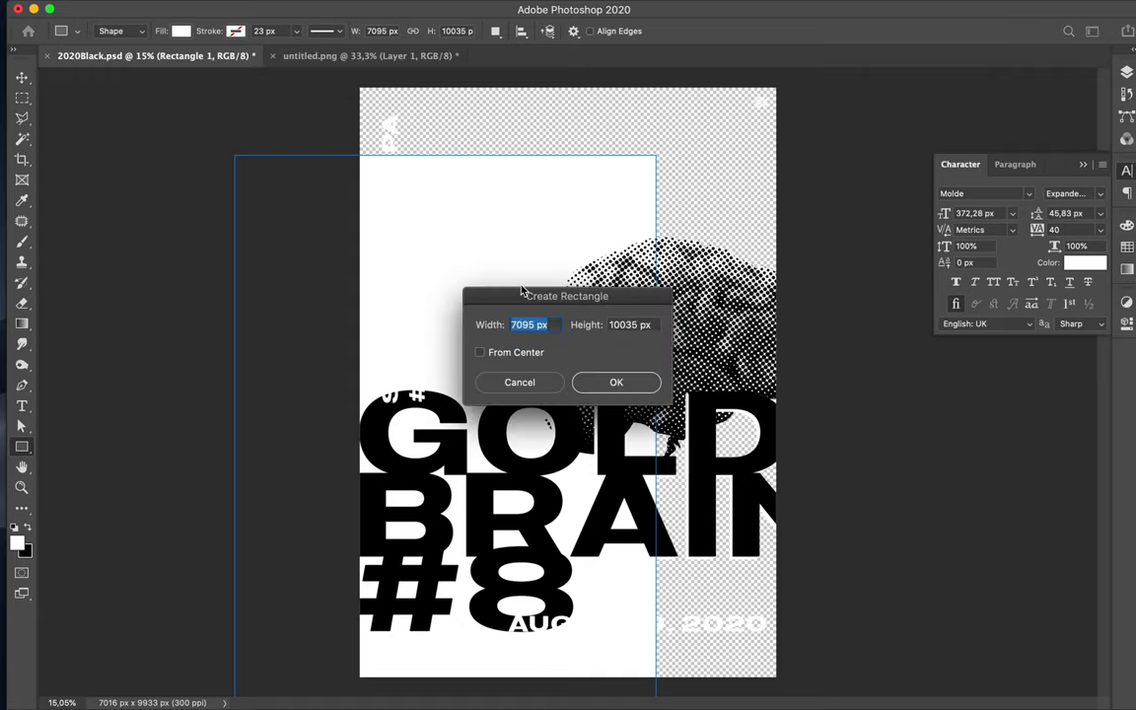
{"action": "left_click", "coordinate": [539, 386]}
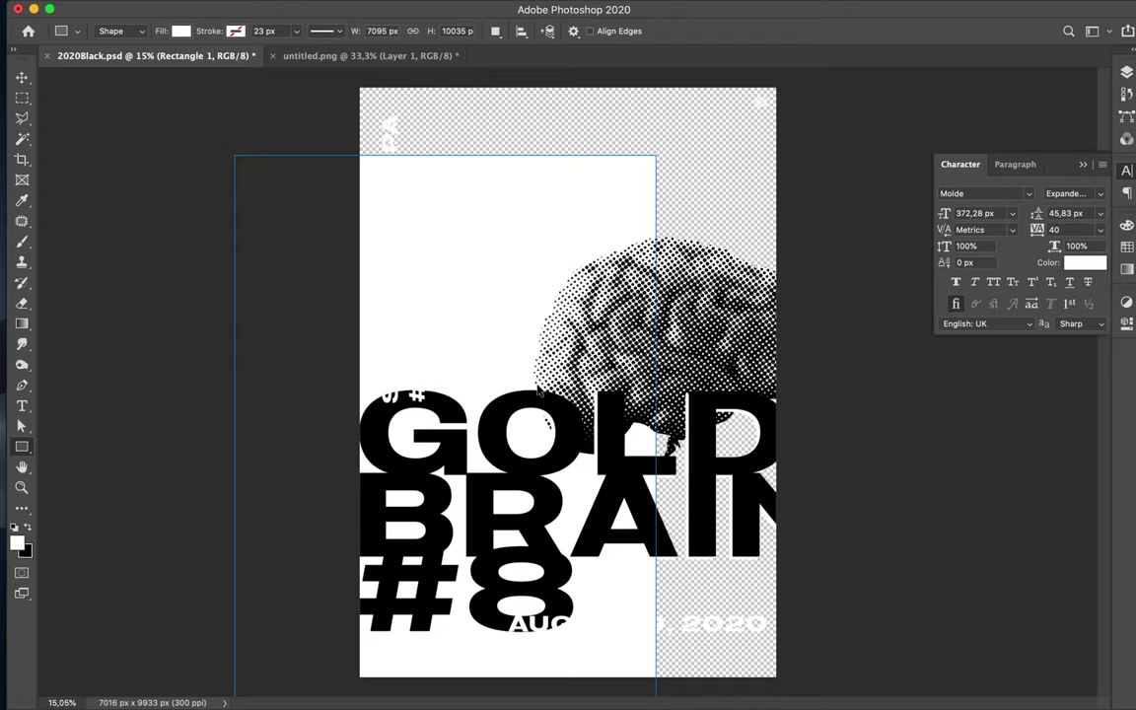
{"action": "key", "text": "super+z"}
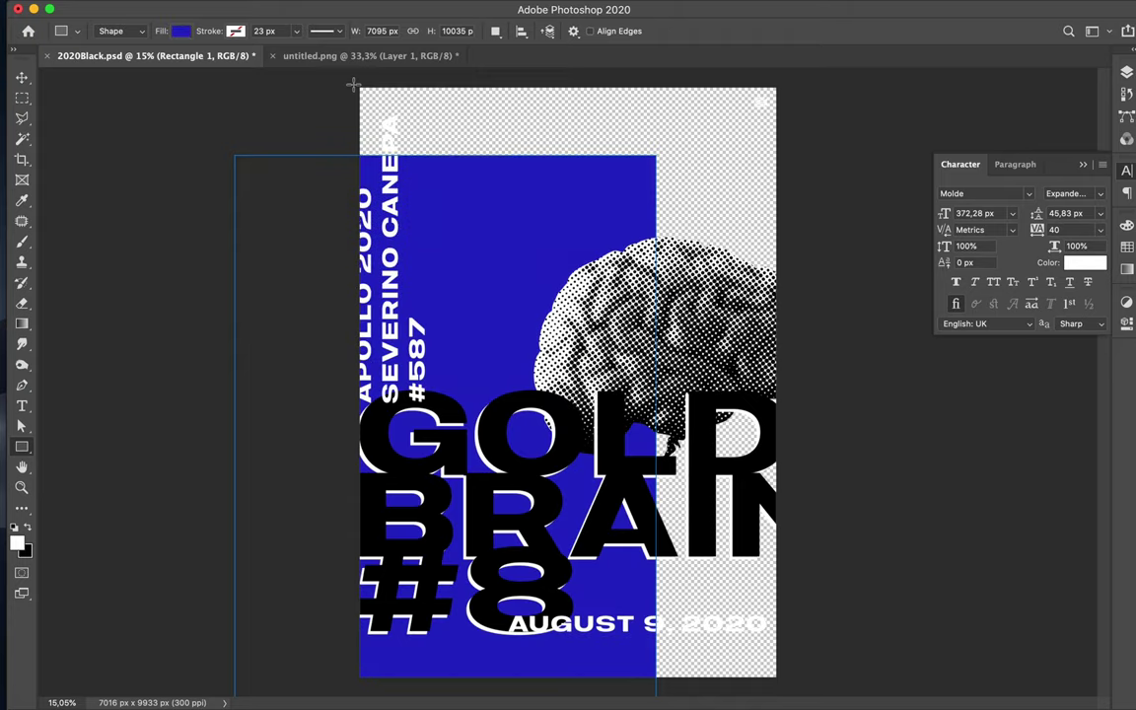
- Draw a white-filled rectangle of about 7174 × 10104 px over the whole canvas and place its layer beneath the blue rectangle
{"action": "left_click_drag", "start_coordinate": [355, 84], "coordinate": [780, 681]}
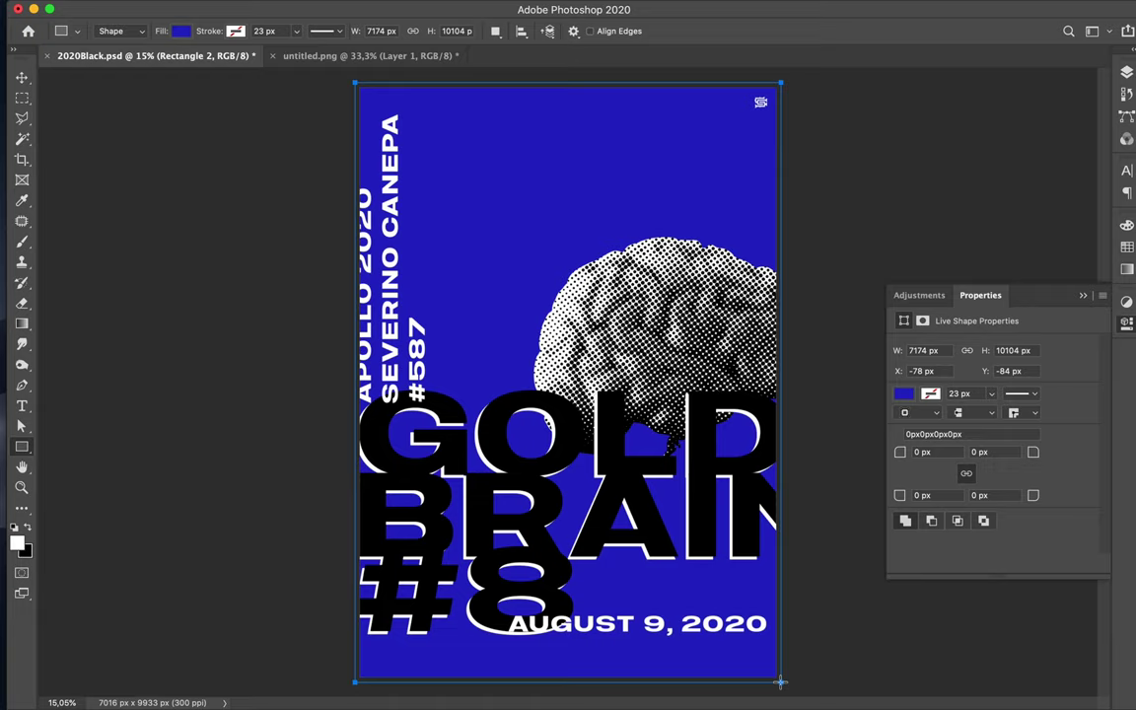
{"action": "left_click", "coordinate": [183, 32]}
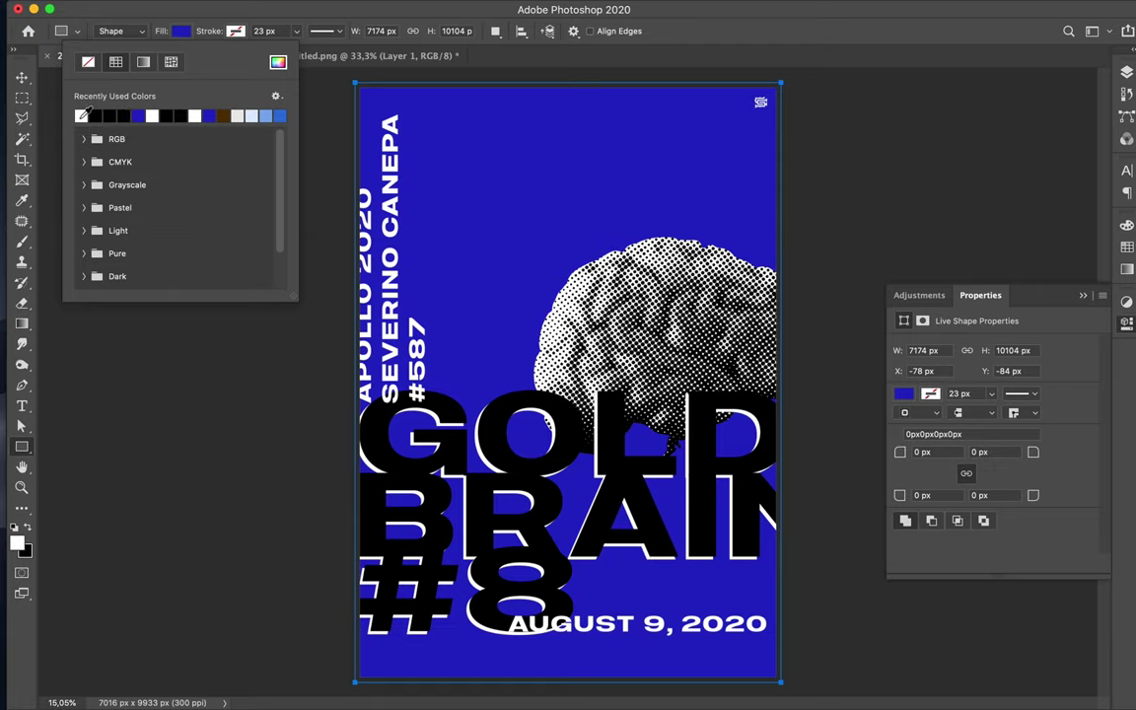
{"action": "left_click", "coordinate": [81, 115]}
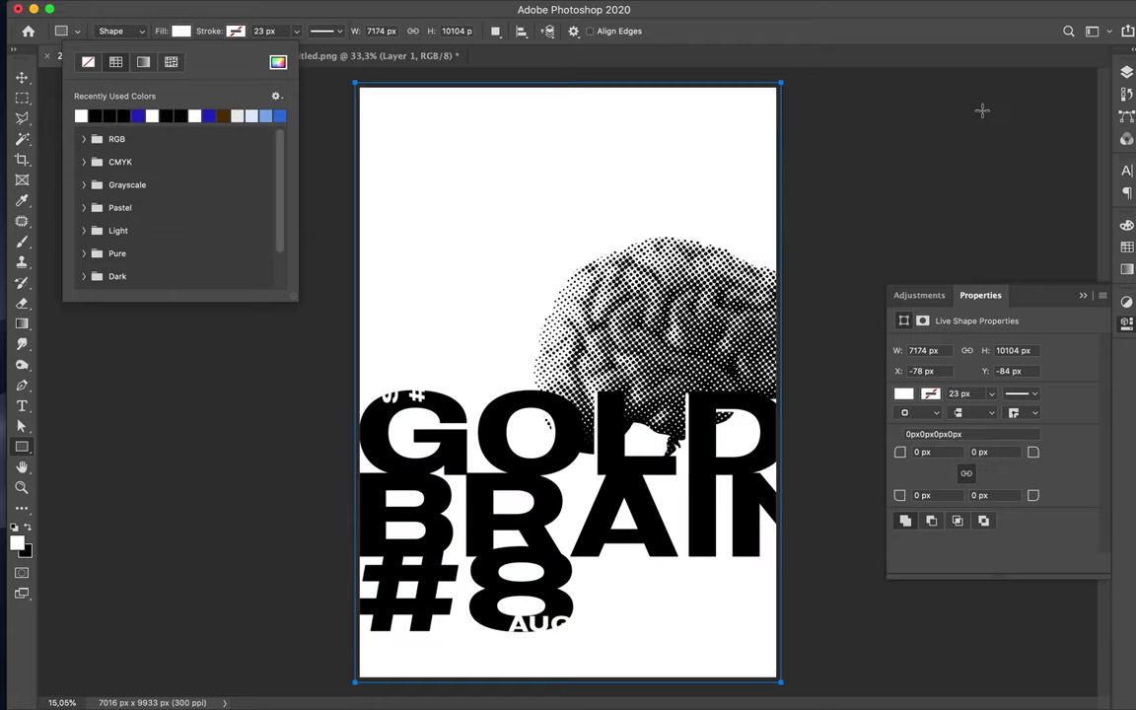
{"action": "key", "text": "Escape"}
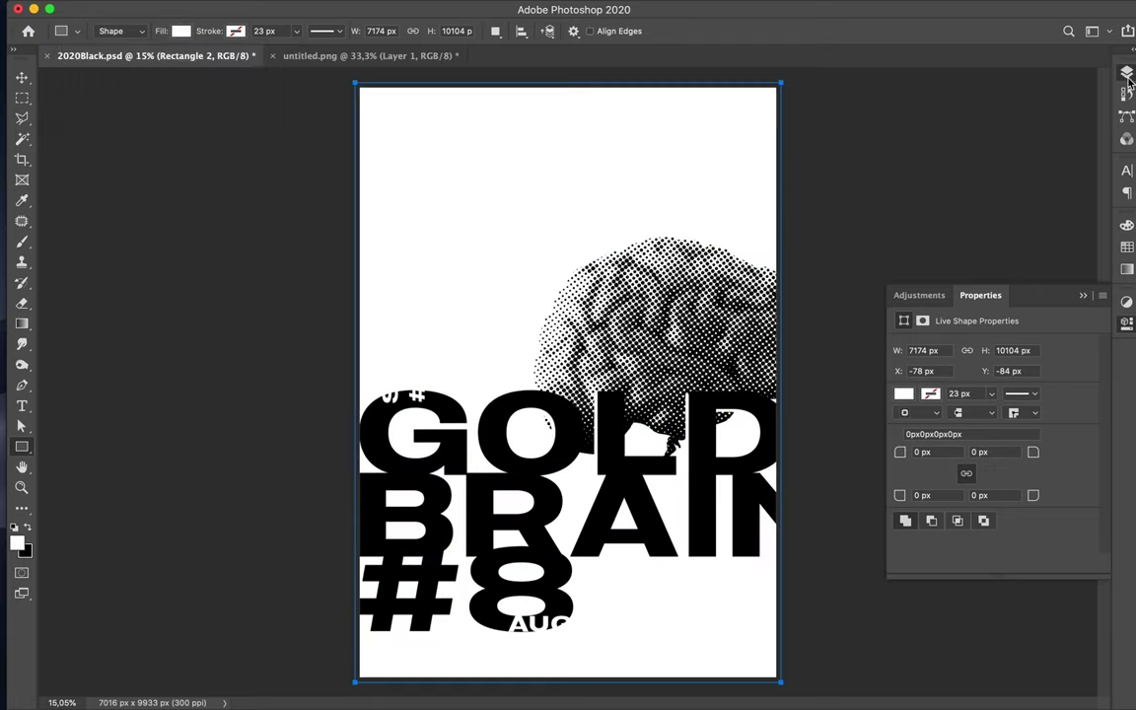
{"action": "left_click", "coordinate": [1128, 76]}
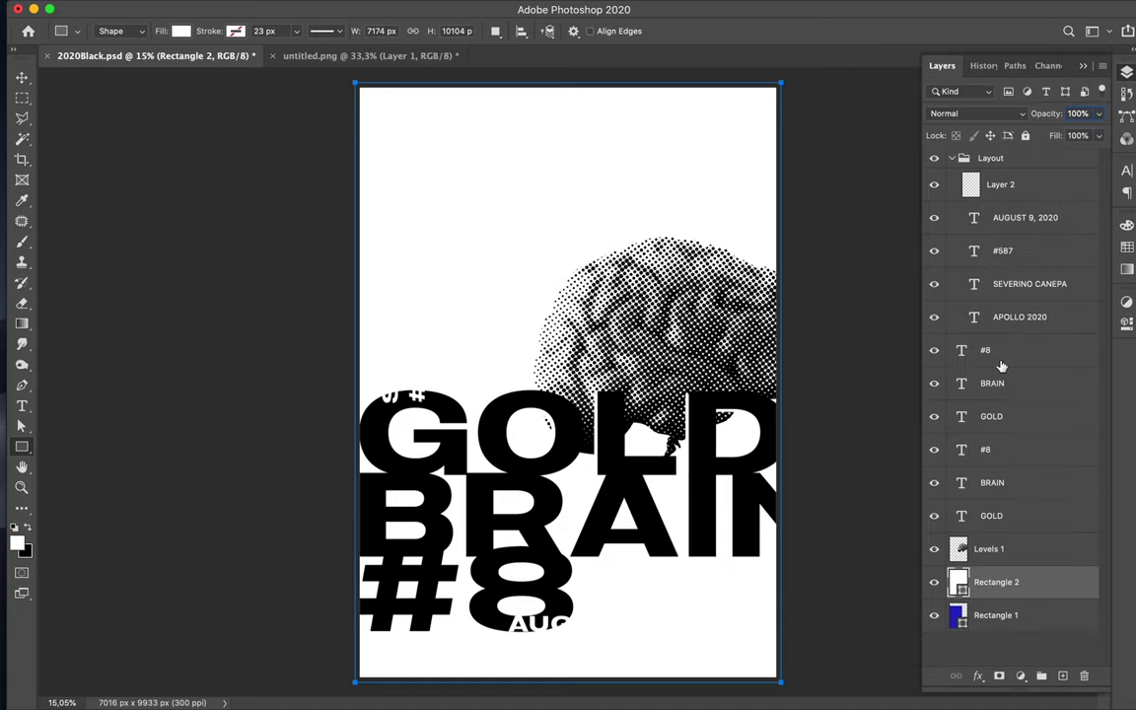
{"action": "left_click_drag", "start_coordinate": [998, 584], "coordinate": [998, 647]}
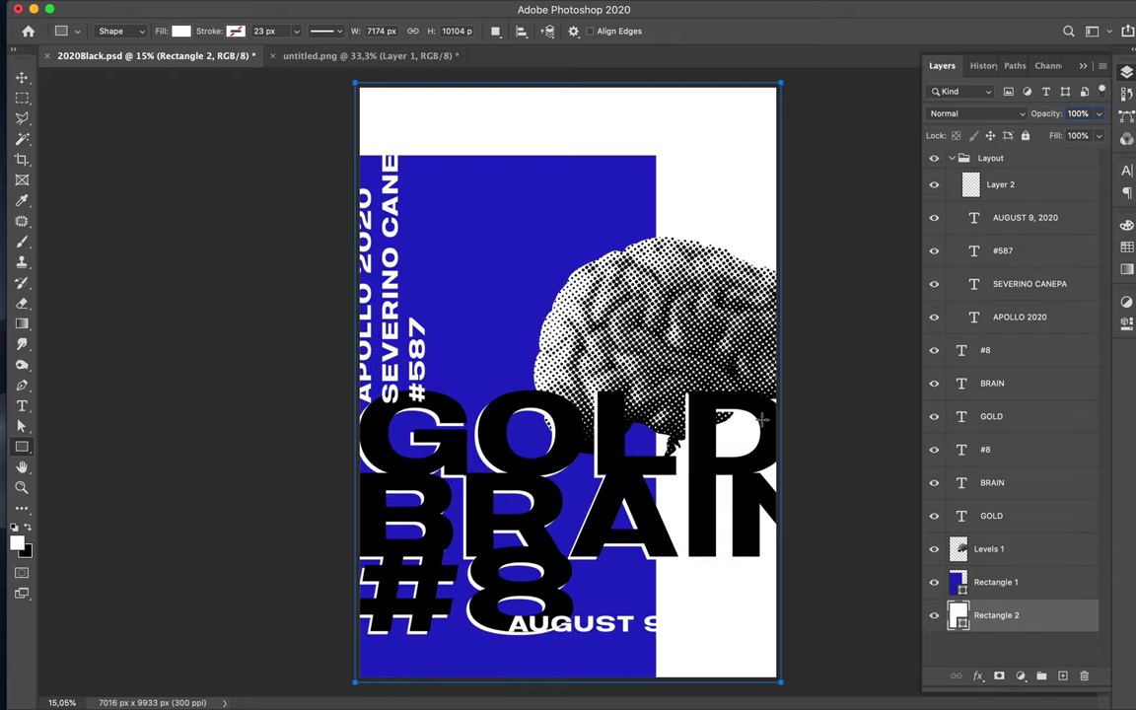
- Move the blue rectangle back until it covers the whole canvas, and delete the white rectangle layer beneath it
{"action": "key", "text": "v"}
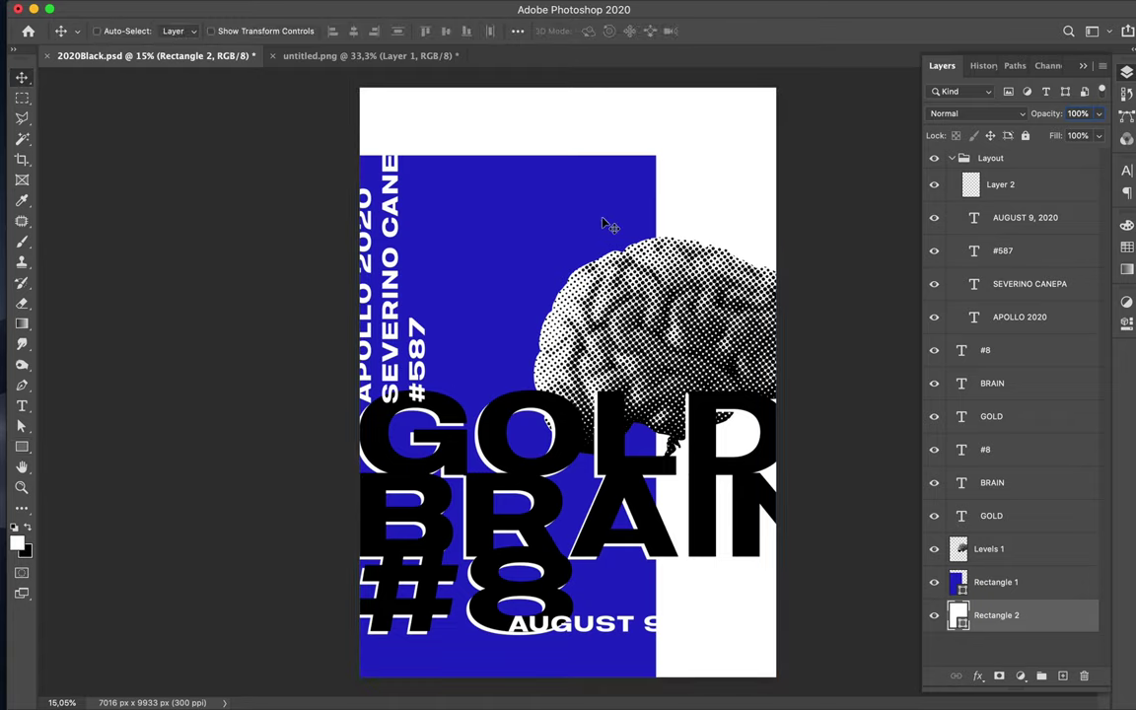
{"action": "left_click_drag", "start_coordinate": [542, 219], "coordinate": [659, 166]}
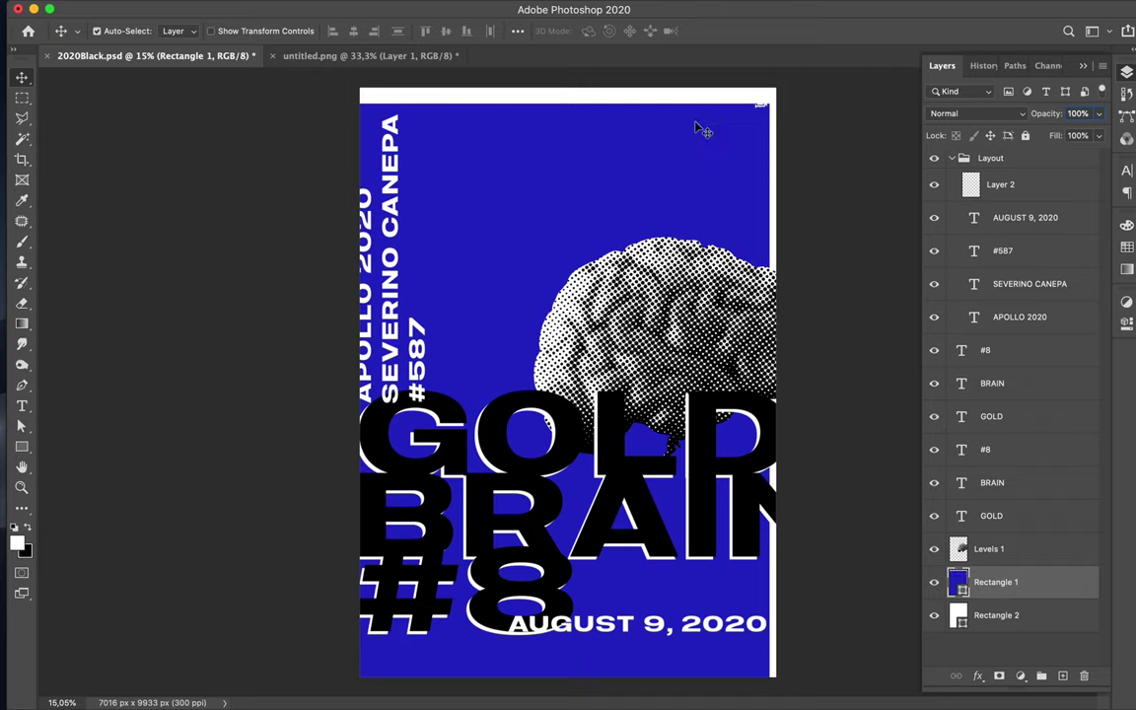
{"action": "left_click", "coordinate": [1011, 615]}
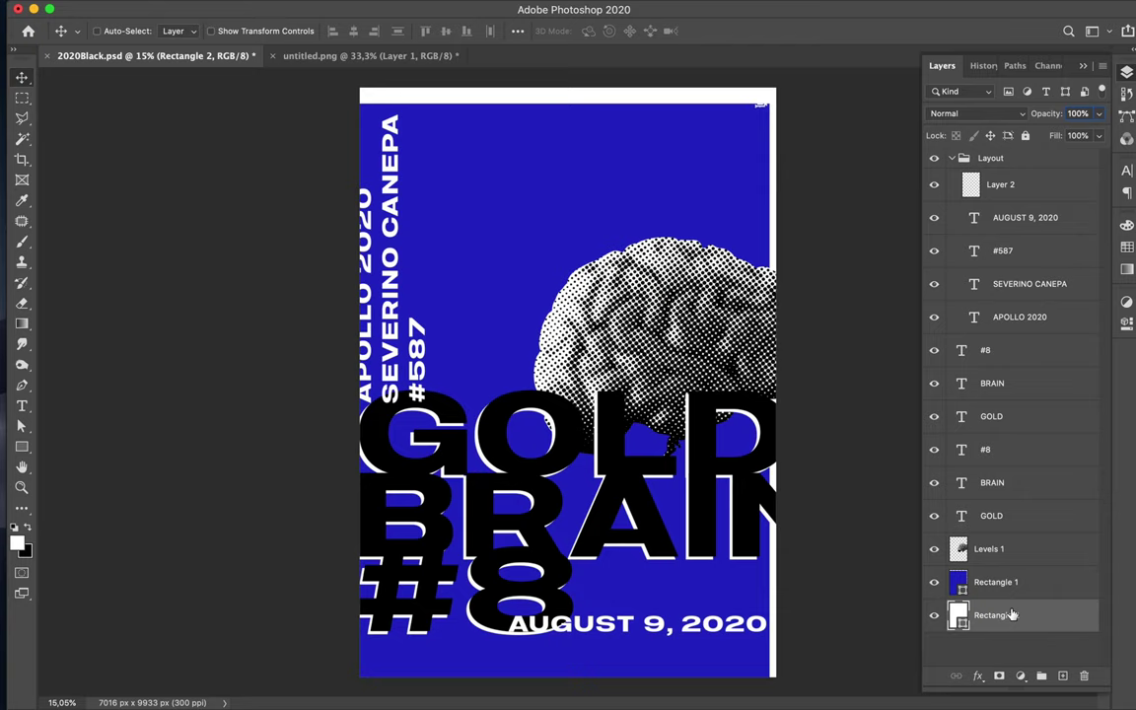
{"action": "key", "text": "Delete"}
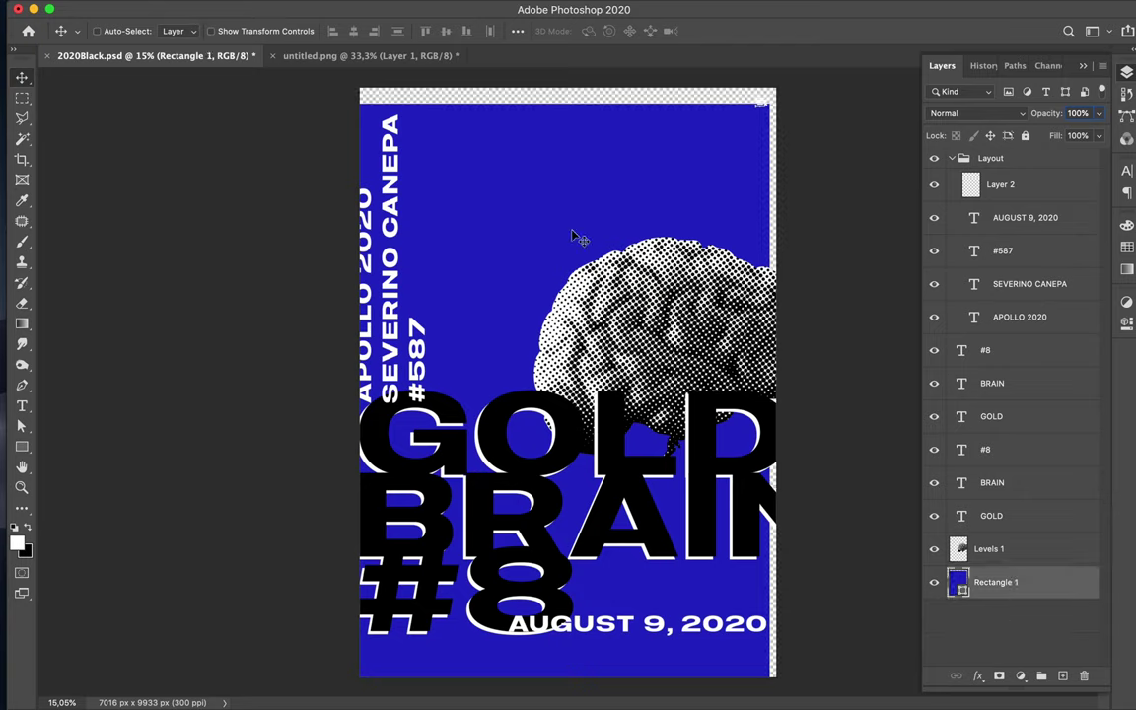
{"action": "left_click_drag", "start_coordinate": [583, 228], "coordinate": [581, 217]}
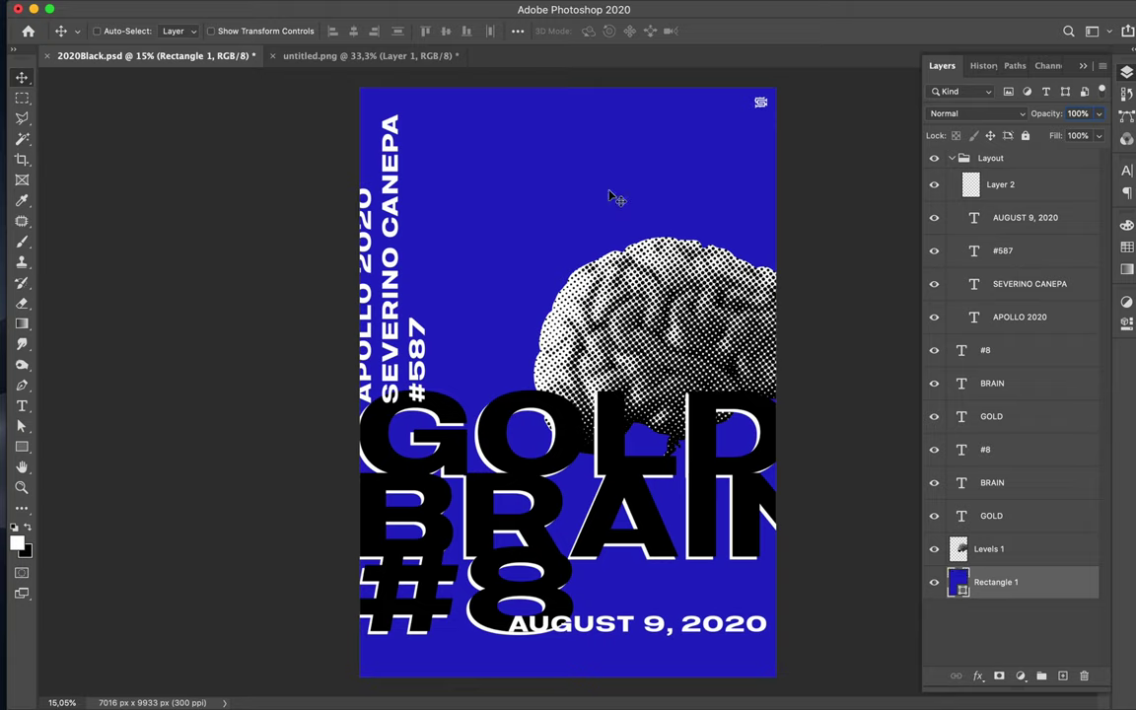
- Move the small logo from the poster's upper-right corner to near the top edge and centre it horizontally on the canvas
{"action": "left_click", "coordinate": [762, 103], "text": "super"}
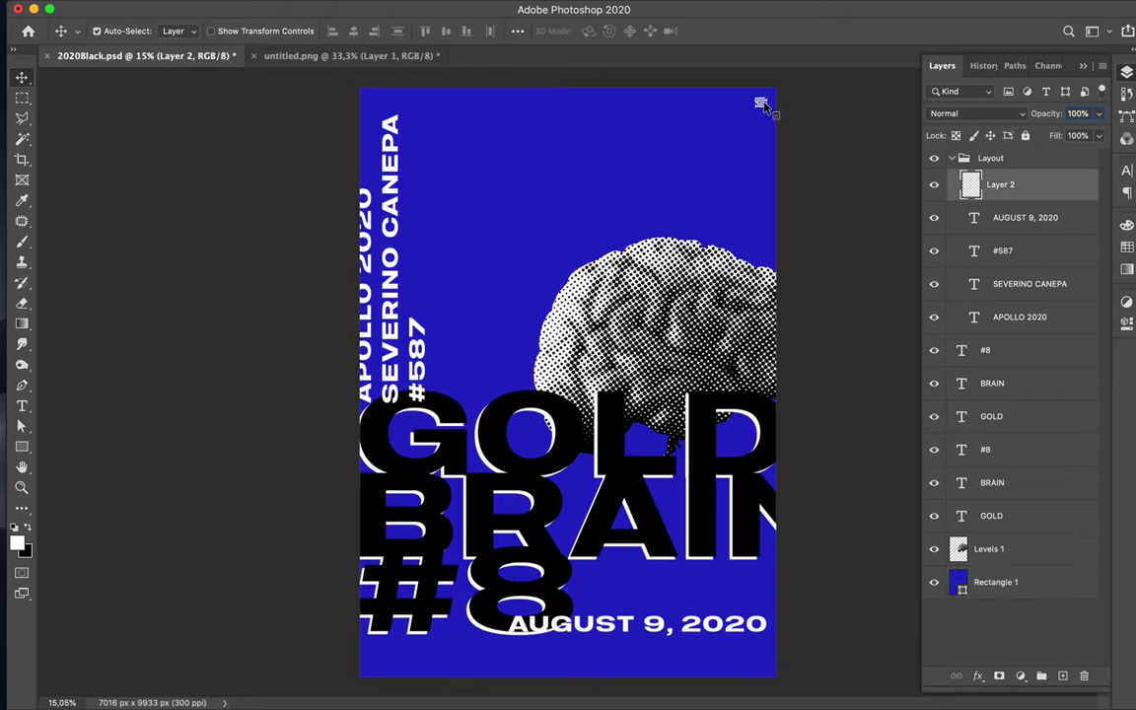
{"action": "left_click_drag", "start_coordinate": [690, 145], "coordinate": [440, 393]}
{"action": "left_click_drag", "start_coordinate": [442, 396], "coordinate": [571, 121]}
{"action": "left_click", "coordinate": [518, 31]}
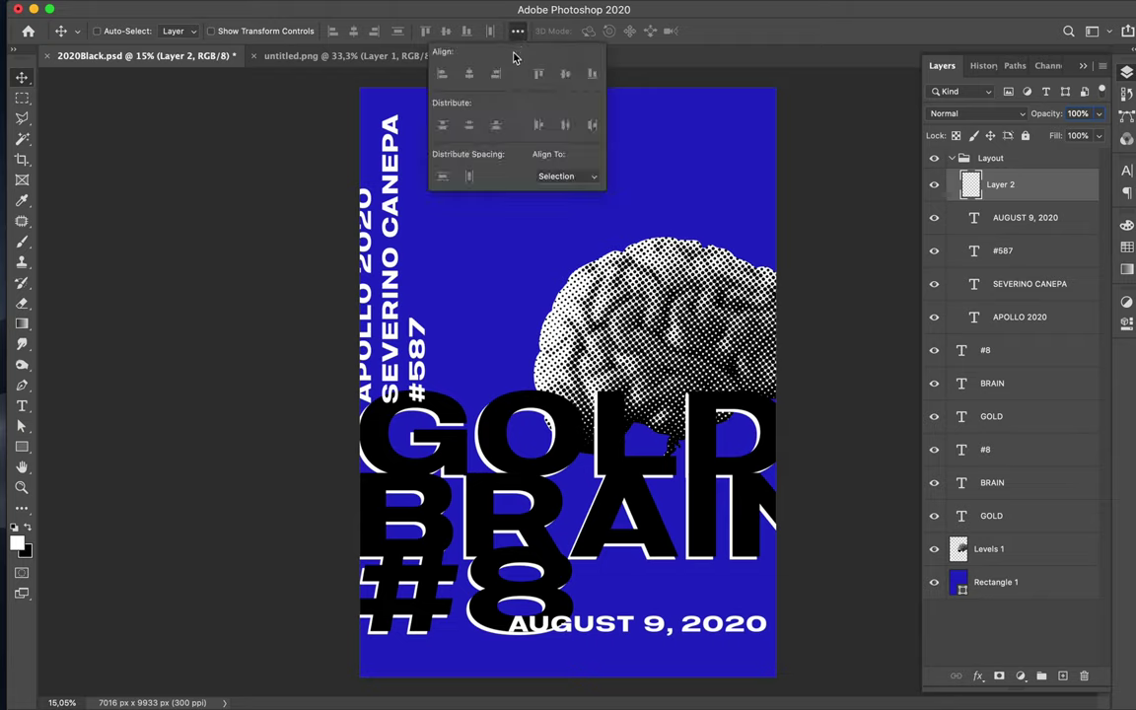
{"action": "left_click", "coordinate": [572, 176]}
{"action": "left_click", "coordinate": [562, 187]}
{"action": "left_click", "coordinate": [469, 75]}
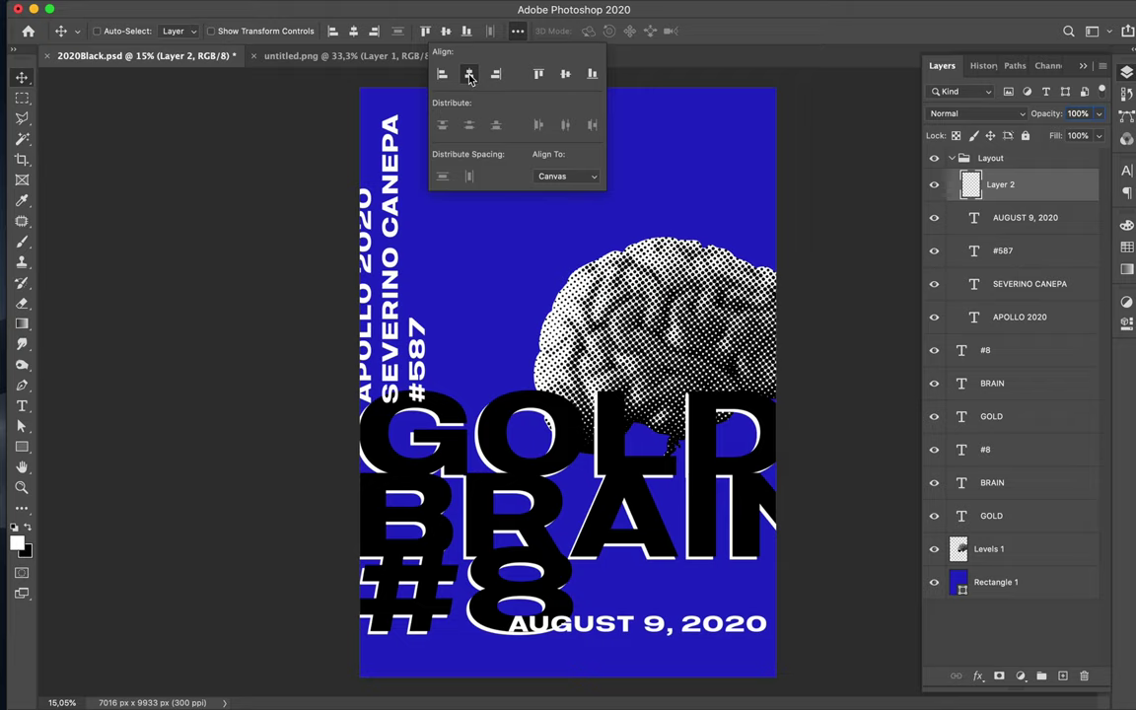
{"action": "left_click", "coordinate": [824, 129]}
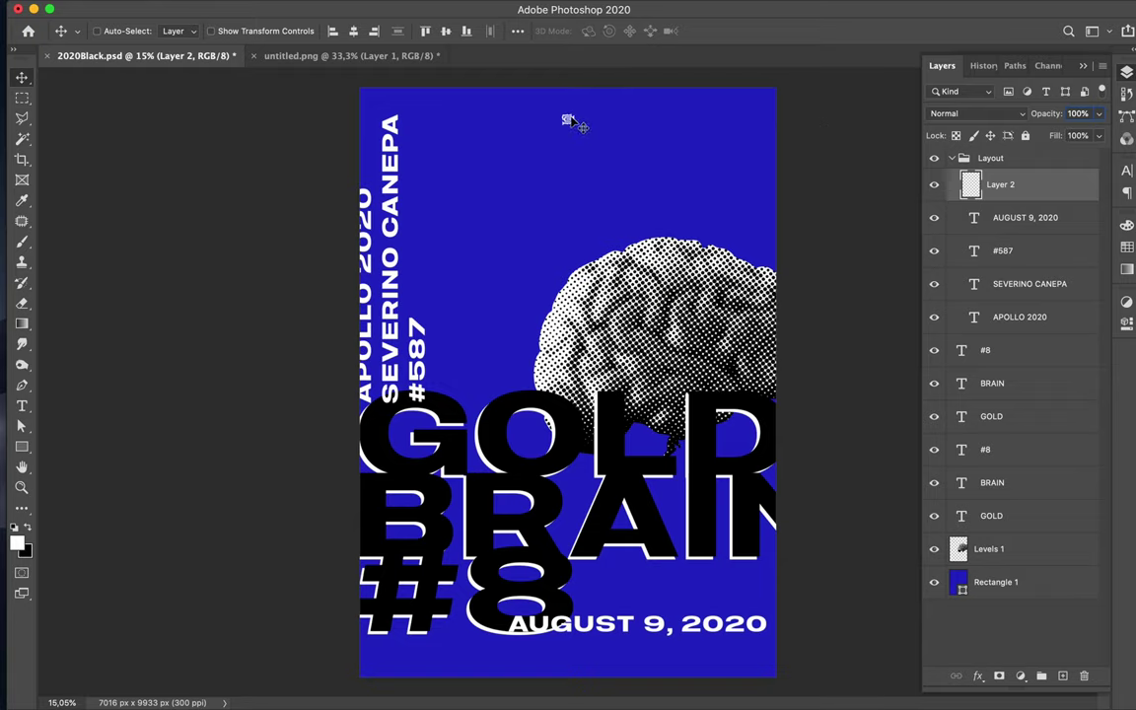
- Try the small logo at other spots on the poster, and delete it
{"action": "left_click_drag", "start_coordinate": [568, 119], "coordinate": [331, 108]}
{"action": "left_click_drag", "start_coordinate": [365, 121], "coordinate": [702, 465]}
{"action": "key", "text": "BackSpace"}
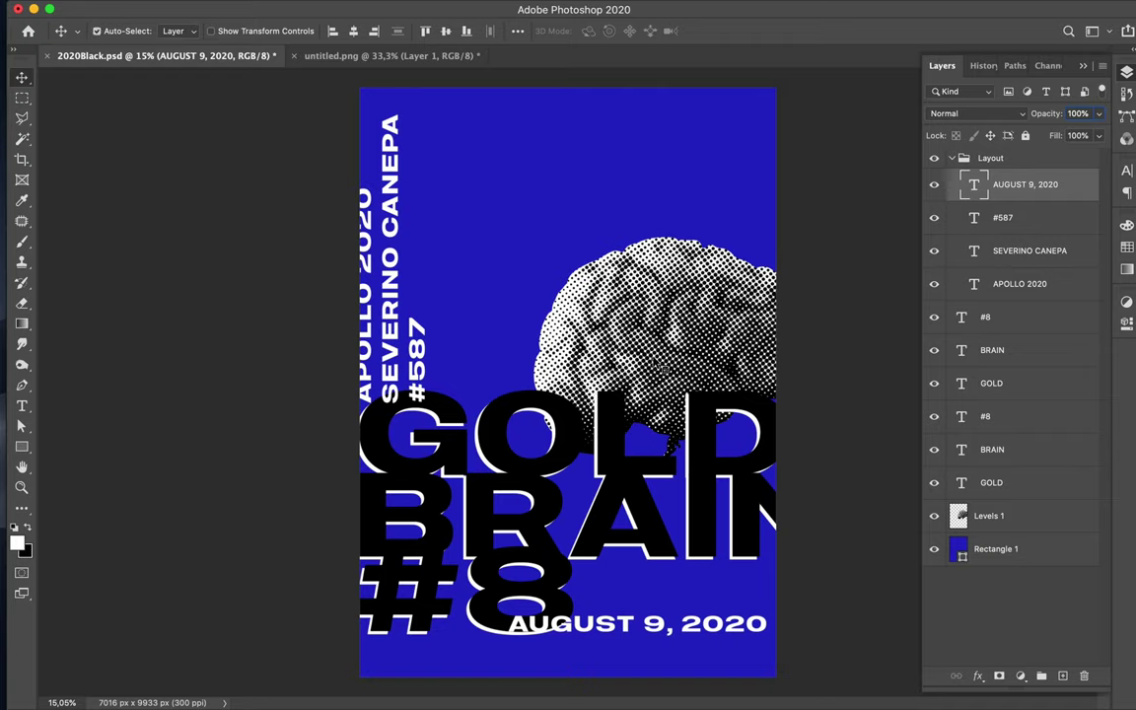
- Duplicate the halftone brain downward so only the copy's top shows at the poster's lower edge, and view the poster in full screen
{"action": "left_click", "coordinate": [598, 330], "text": "super"}
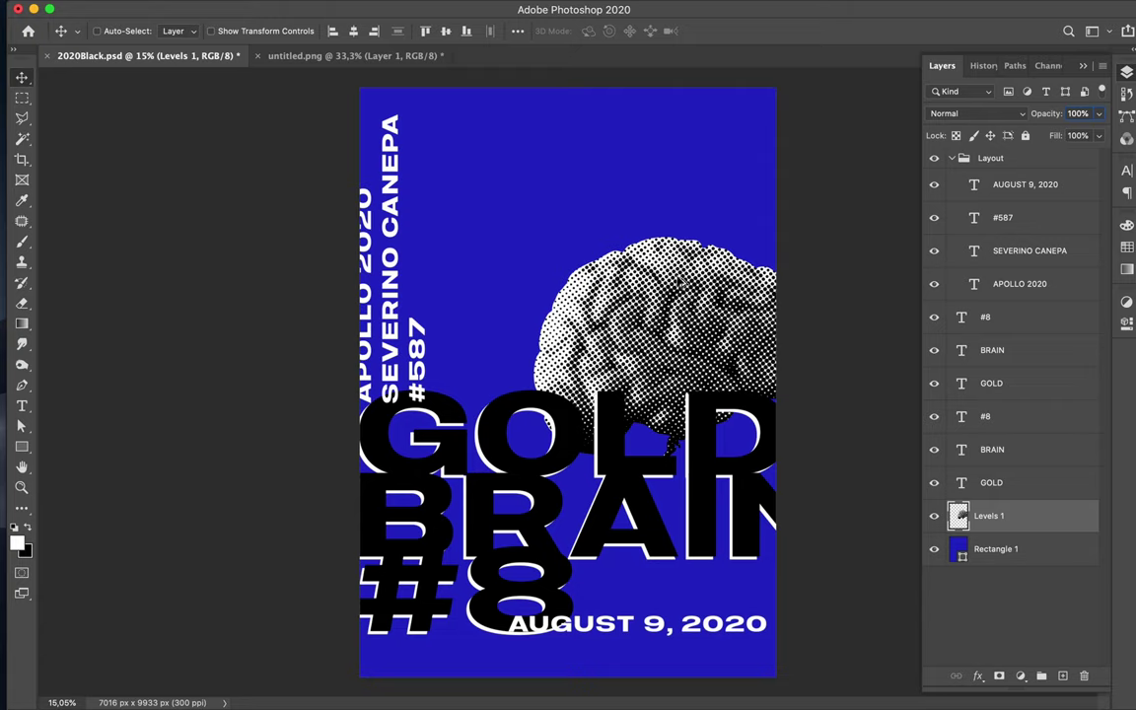
{"action": "left_click_drag", "start_coordinate": [674, 249], "coordinate": [657, 679]}
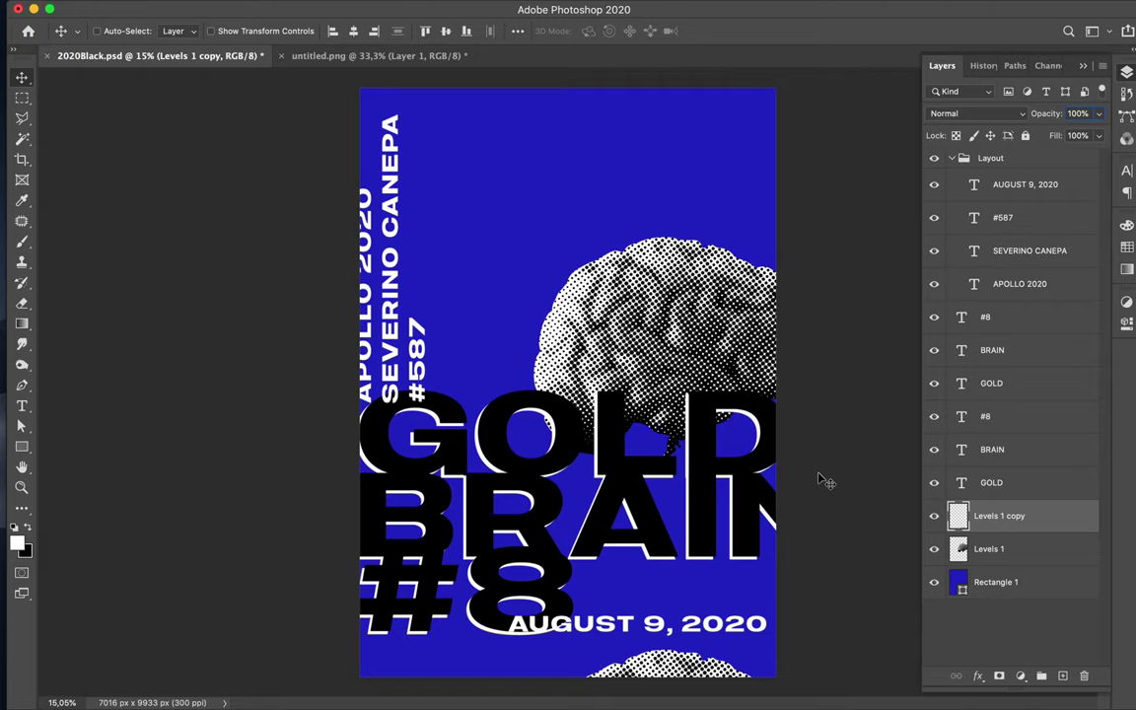
{"action": "key", "text": "f"}
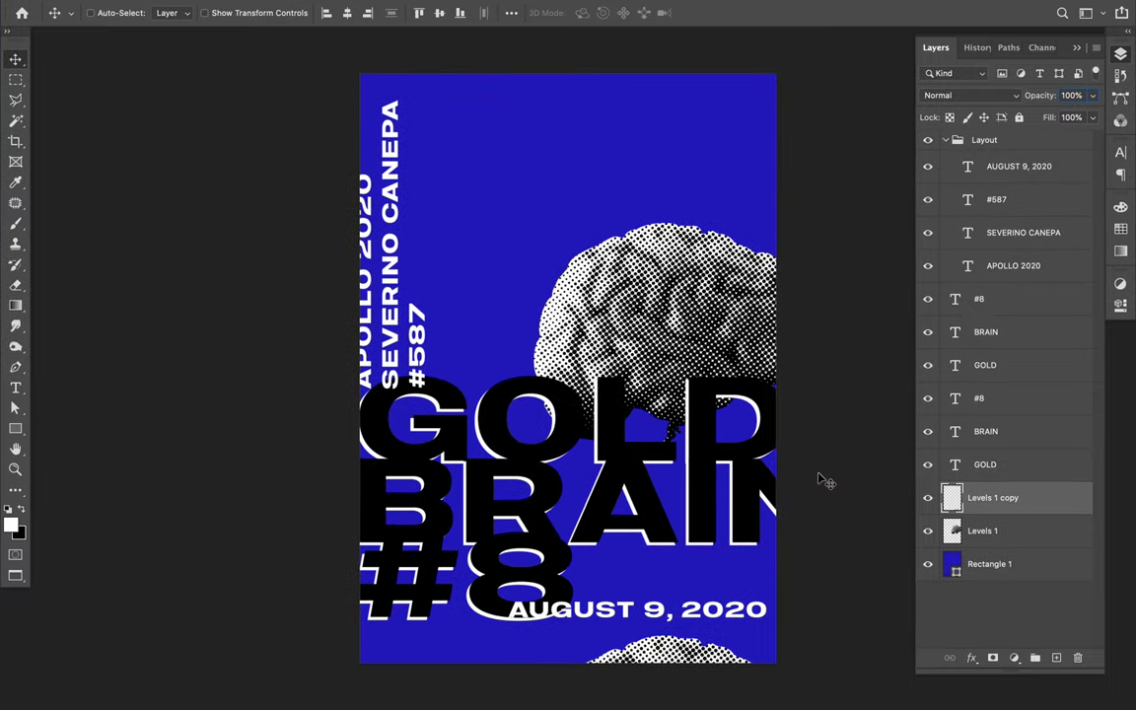
{"action": "key", "text": "f"}
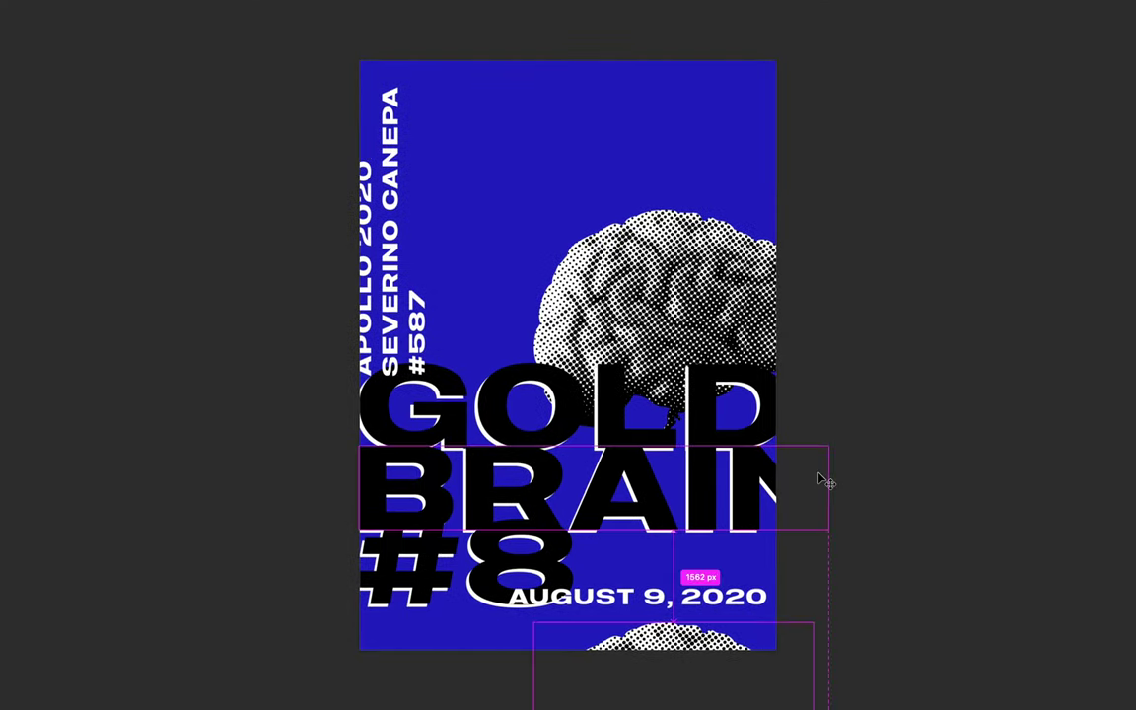
{"action": "key", "text": "ctrl+plus"}
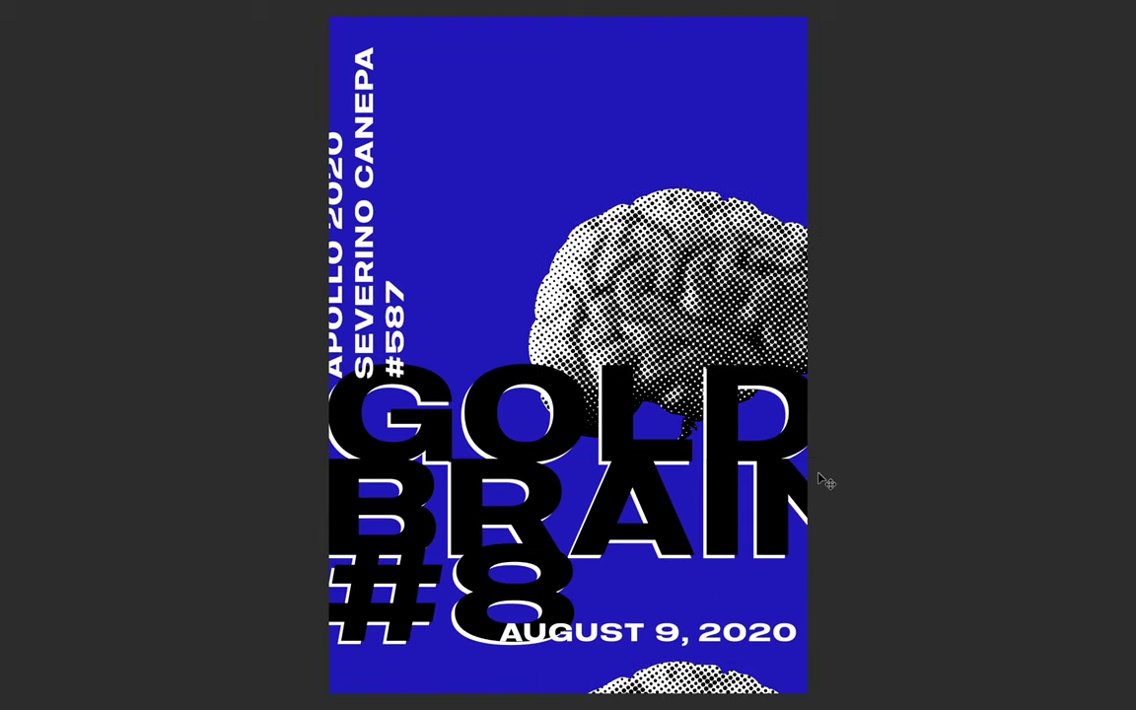